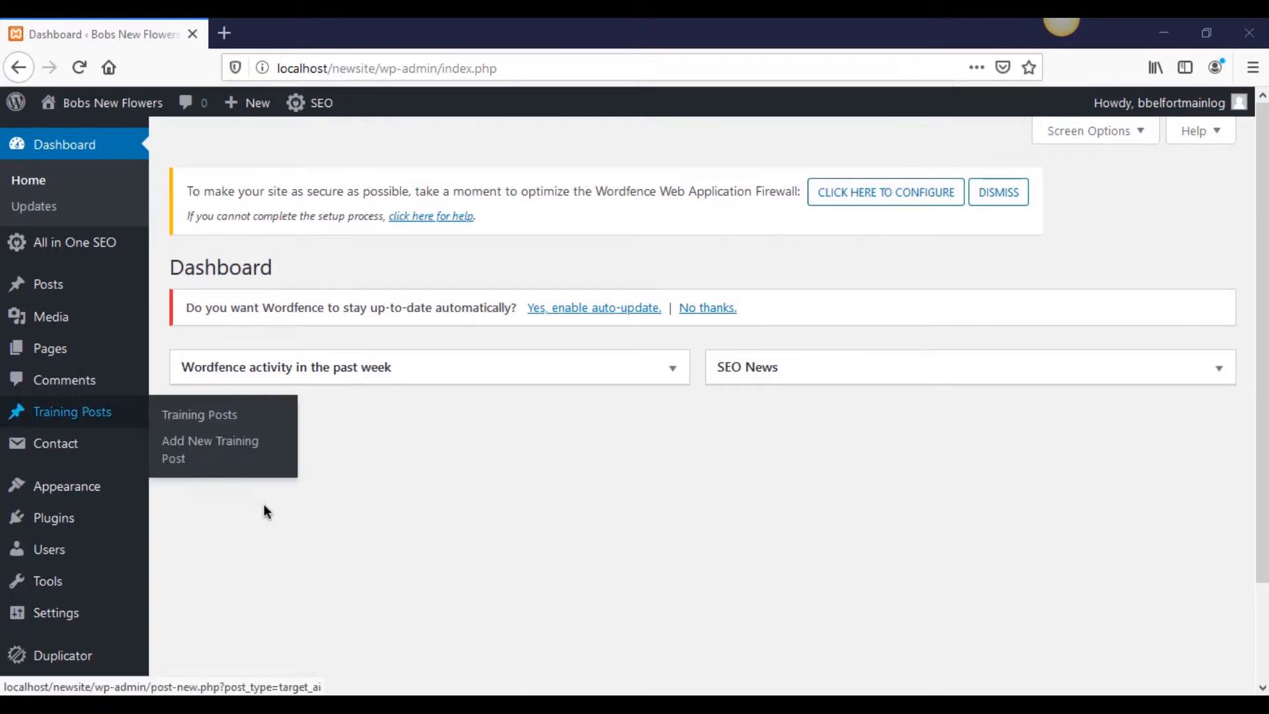
- Enable automatic updates for the Wordfence plugin from the dashboard notice
scroll(327, 574, "down", 3)
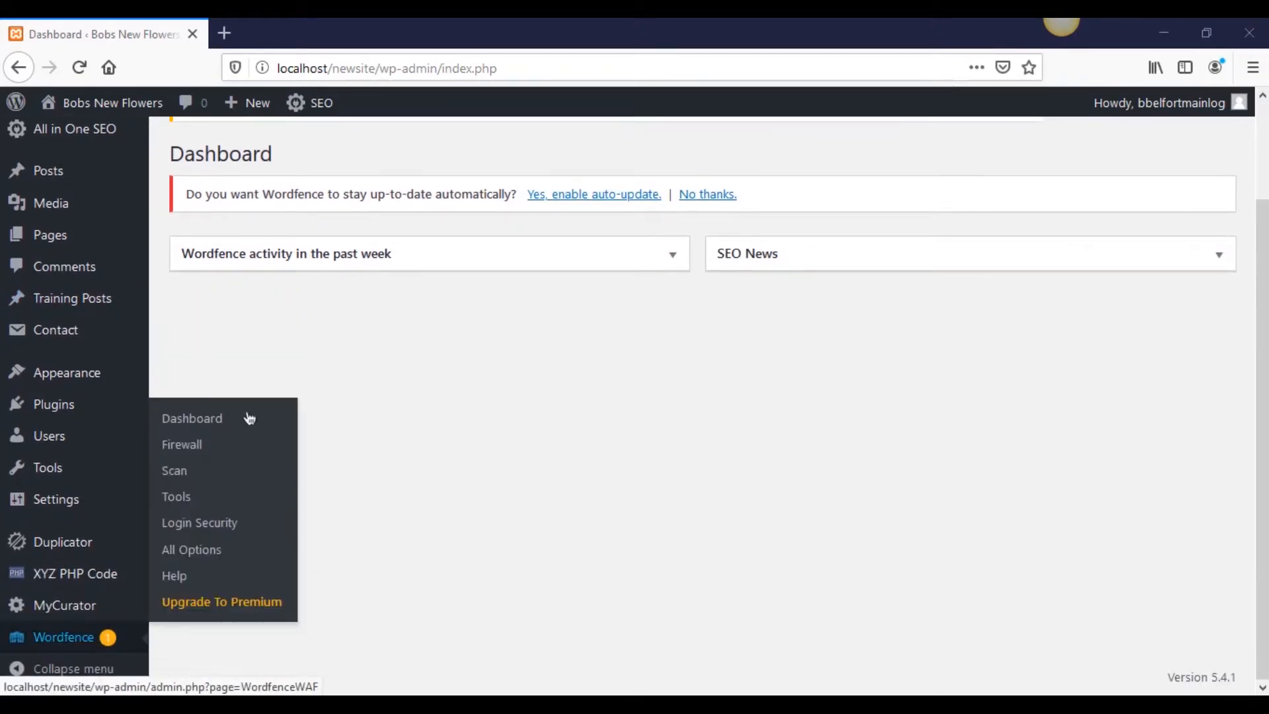
scroll(562, 463, "up", 3)
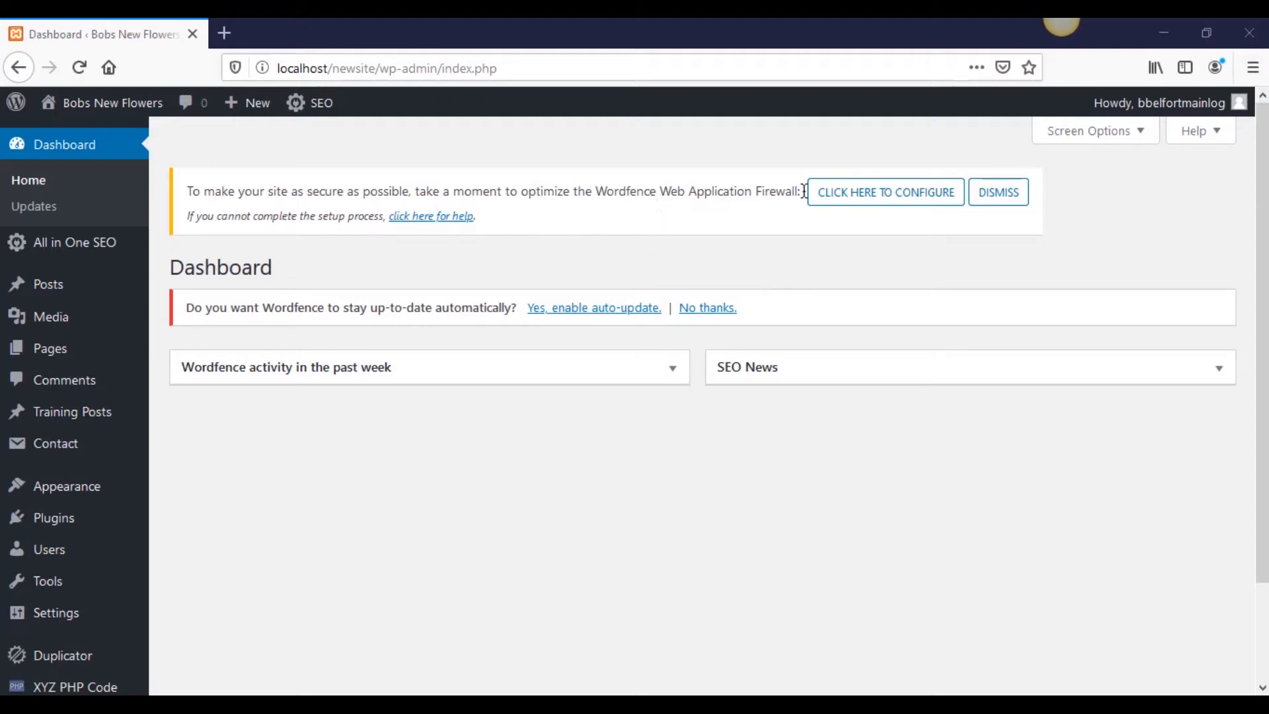
left_click(847, 197)
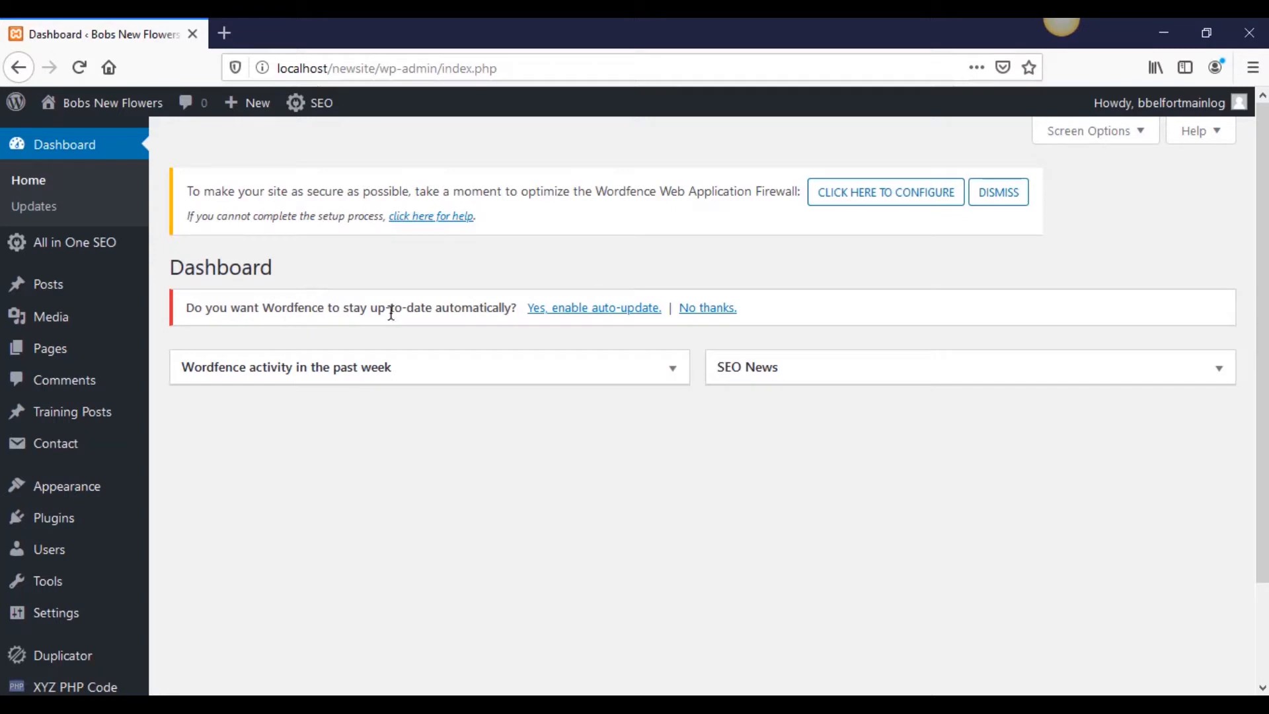
left_click(579, 310)
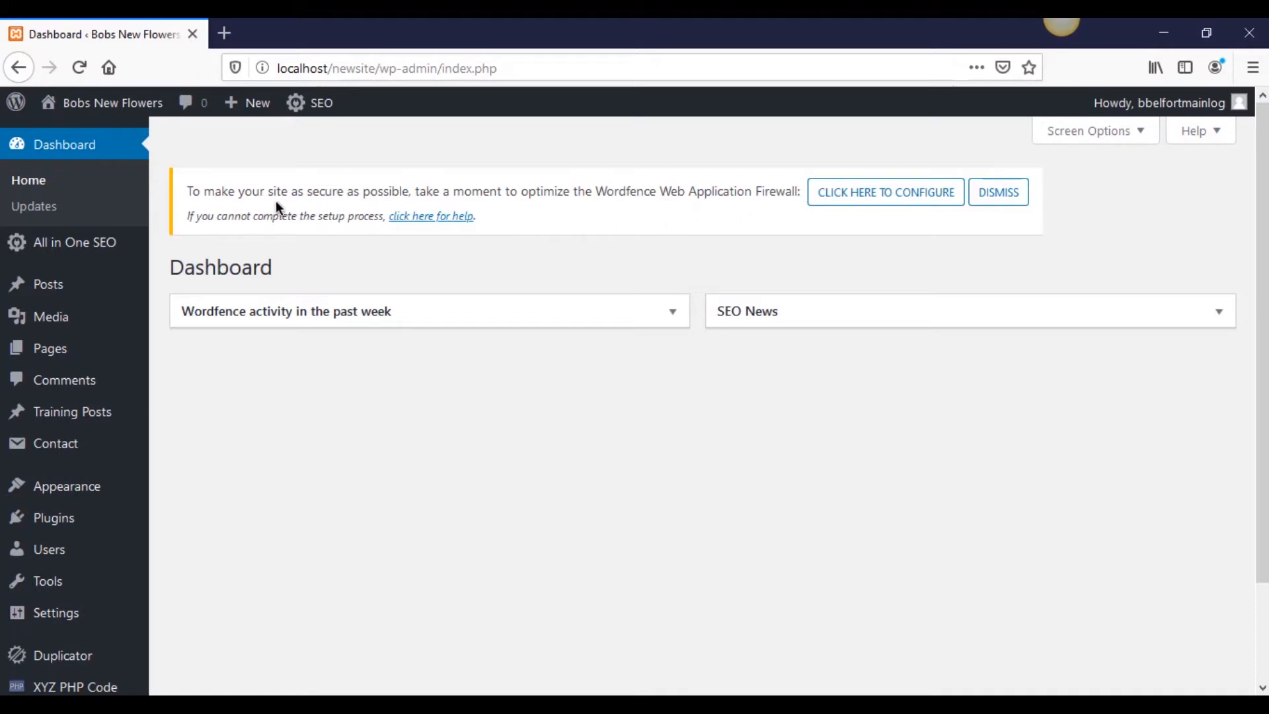
- Start the Wordfence firewall optimization setup and locate the .htaccess file in the xampp htdocs newsite folder in File Explorer
left_click(876, 196)
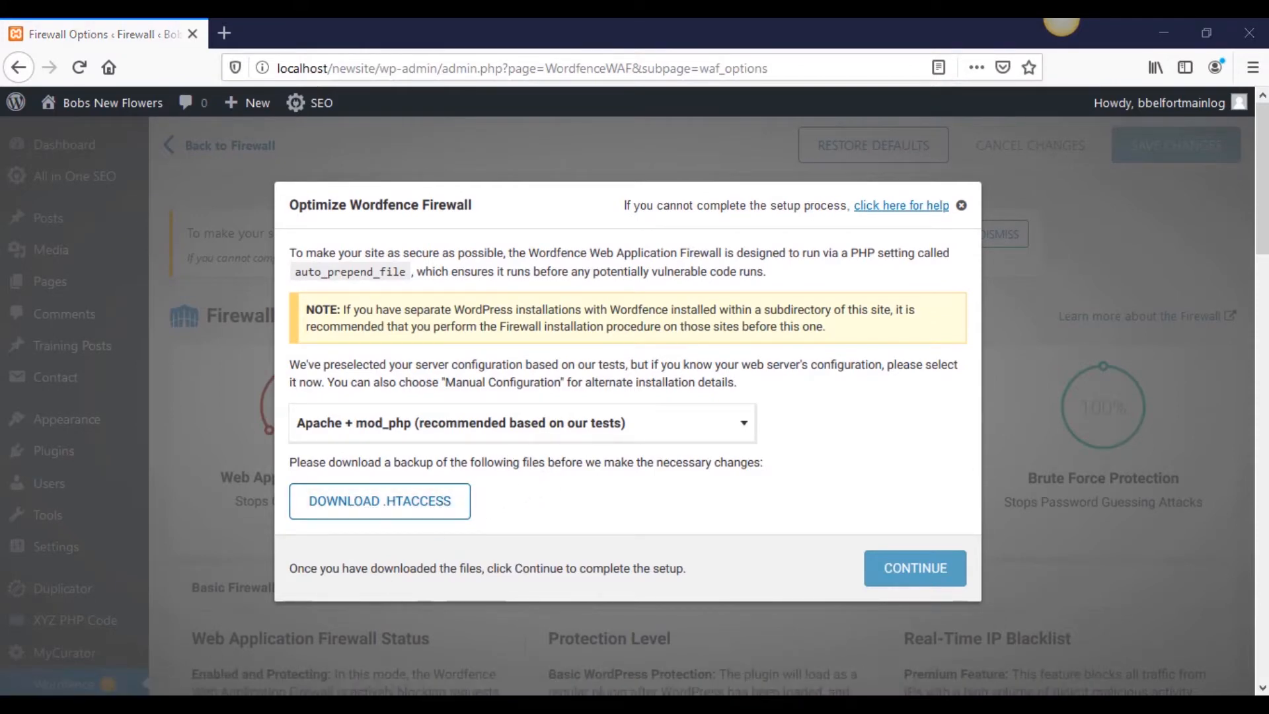
left_click(173, 702)
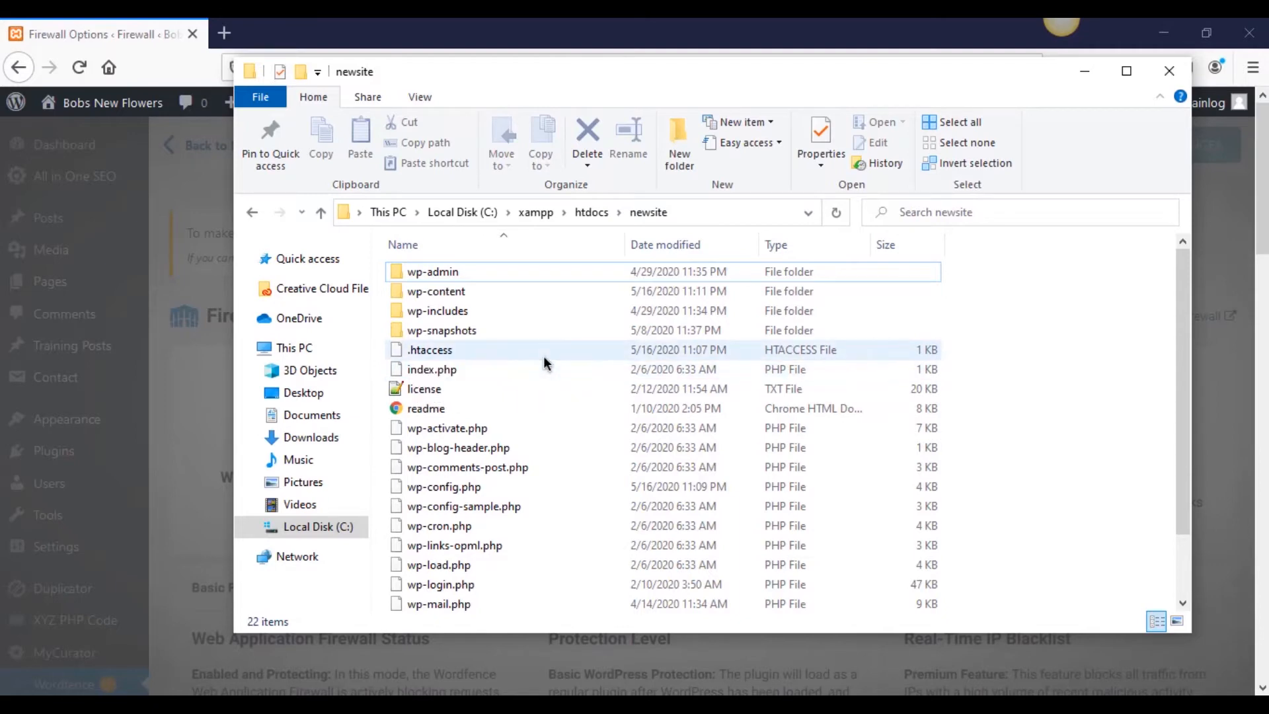
left_click(502, 349)
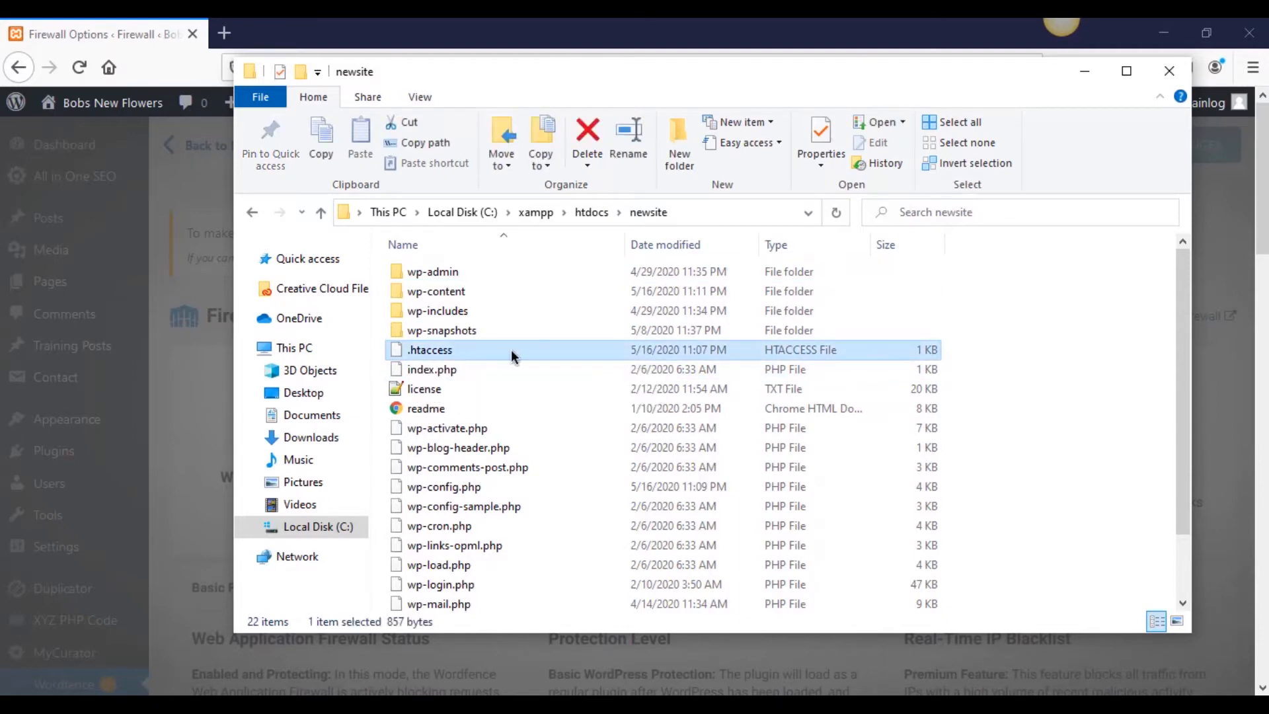
left_click(362, 25)
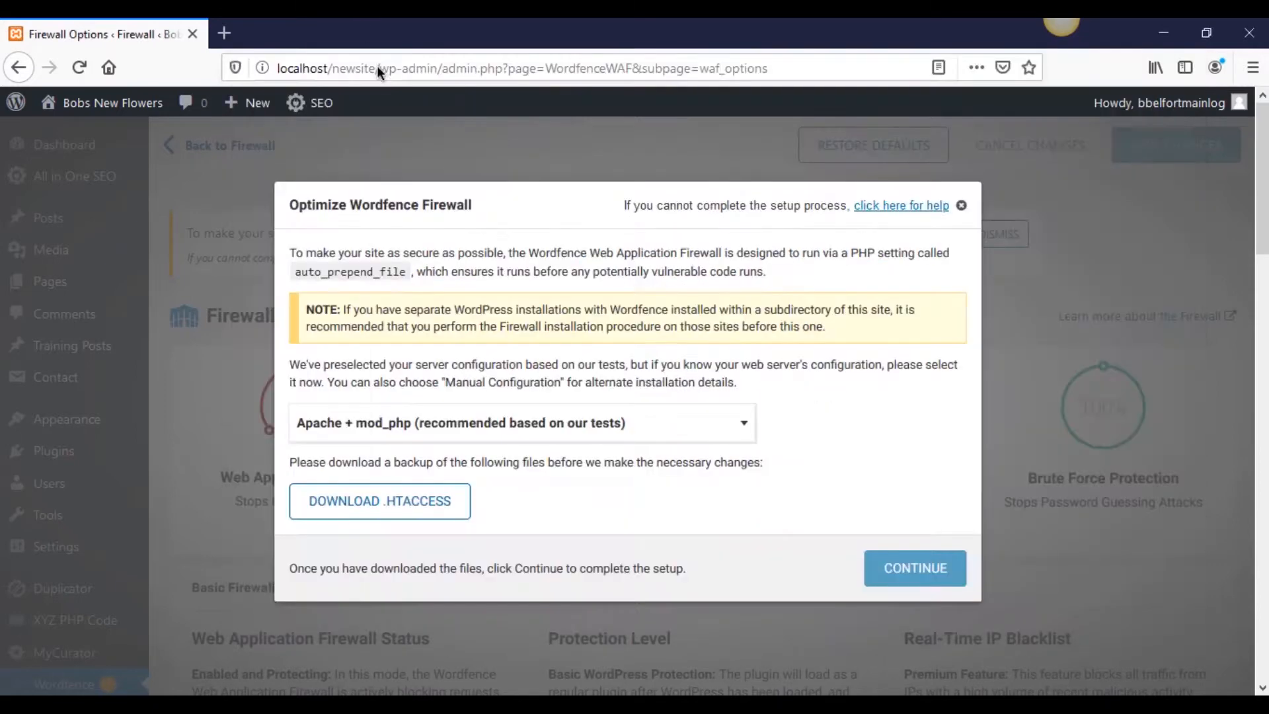
left_click(421, 499)
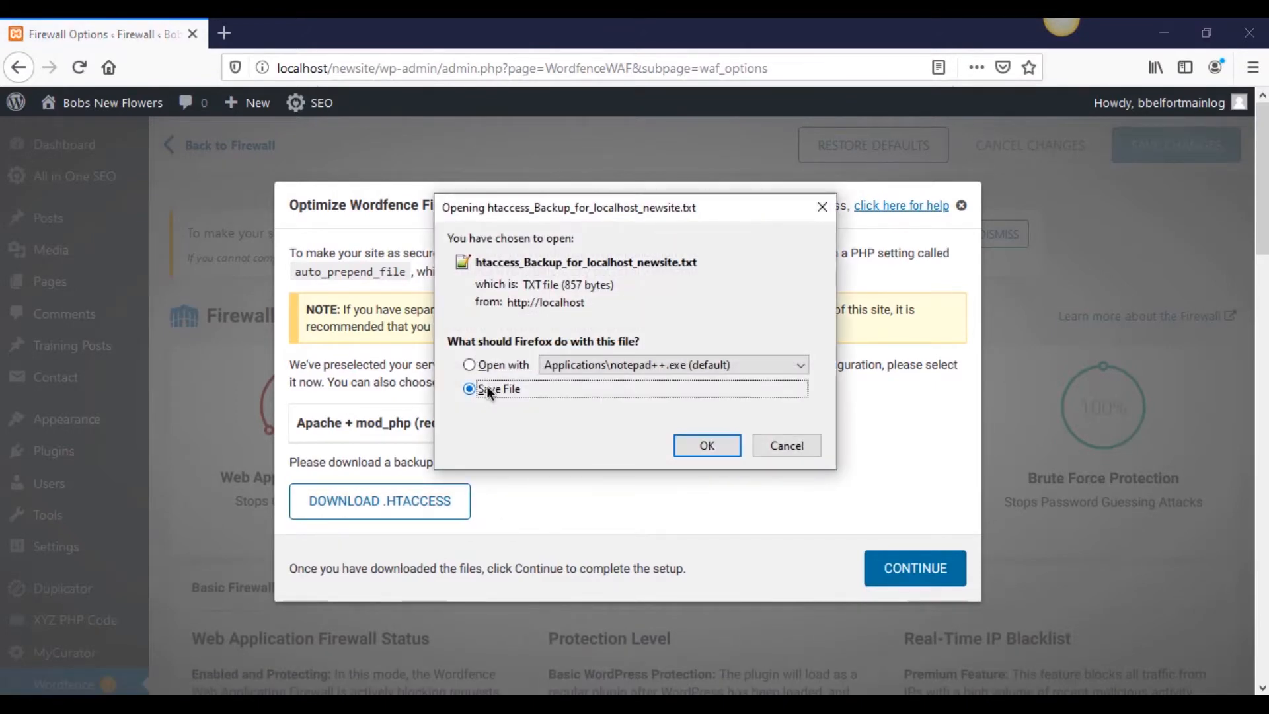
left_click(488, 389)
left_click(791, 443)
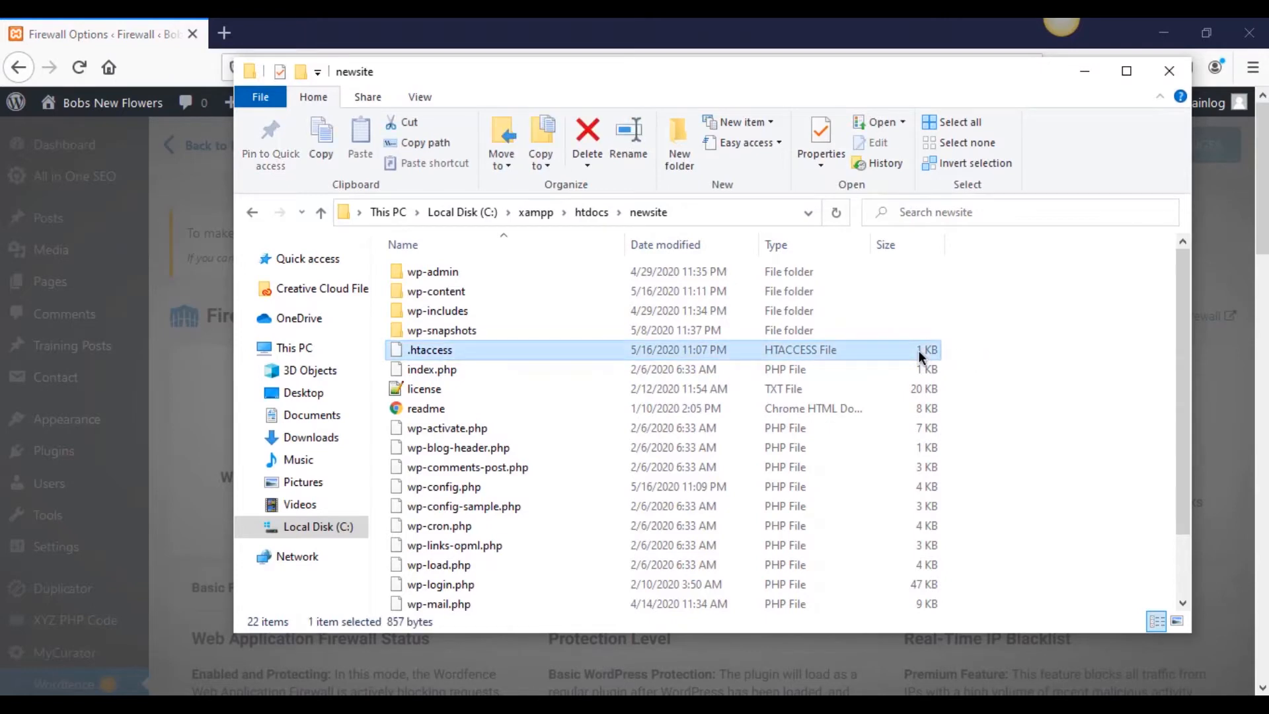
- Duplicate the .htaccess file within the newsite folder in File Explorer as a manual backup
key("ctrl+c")
left_click(1016, 371)
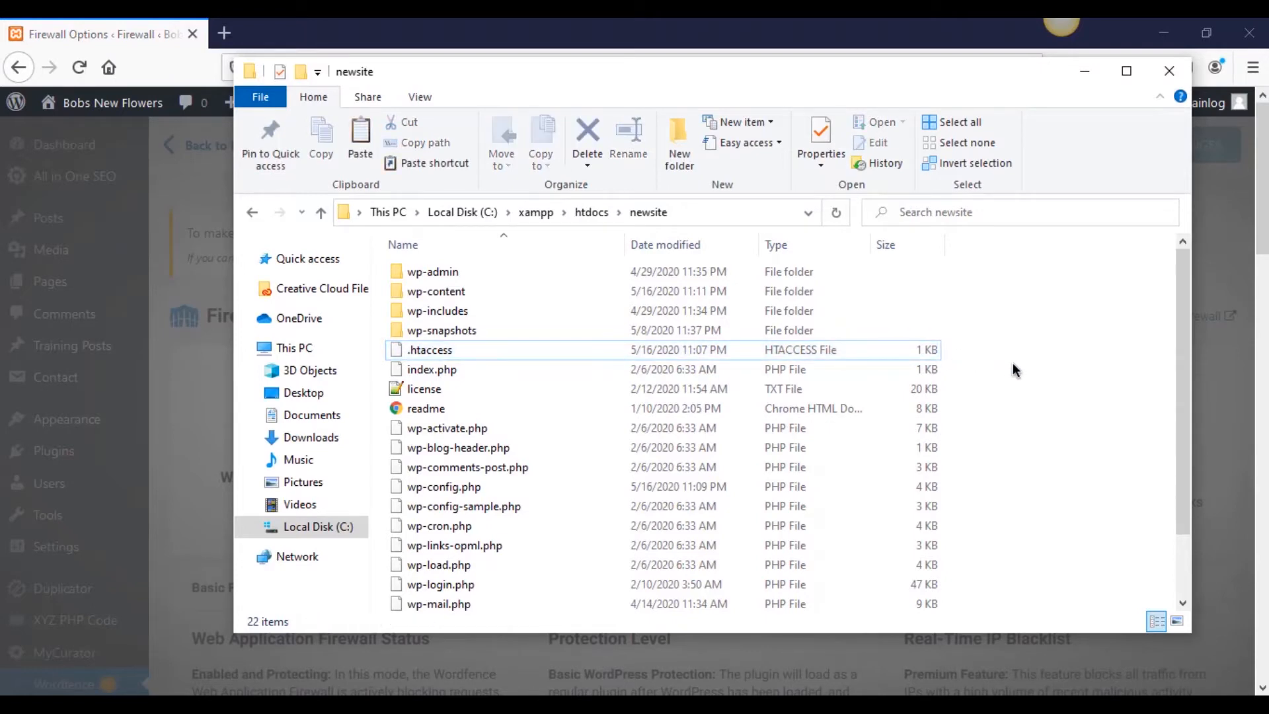
key("ctrl+v")
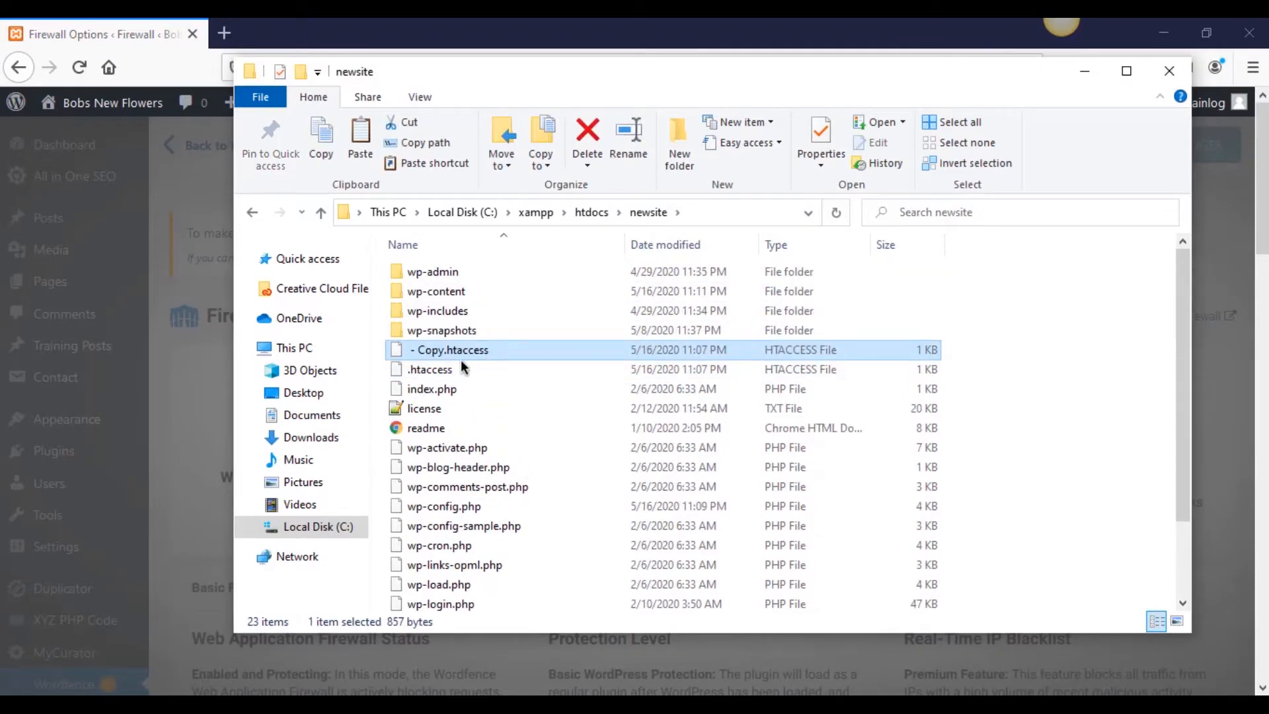
- Rename the duplicated file as copy.htaccess and return to the firewall setup in Firefox
right_click(459, 352)
left_click(546, 650)
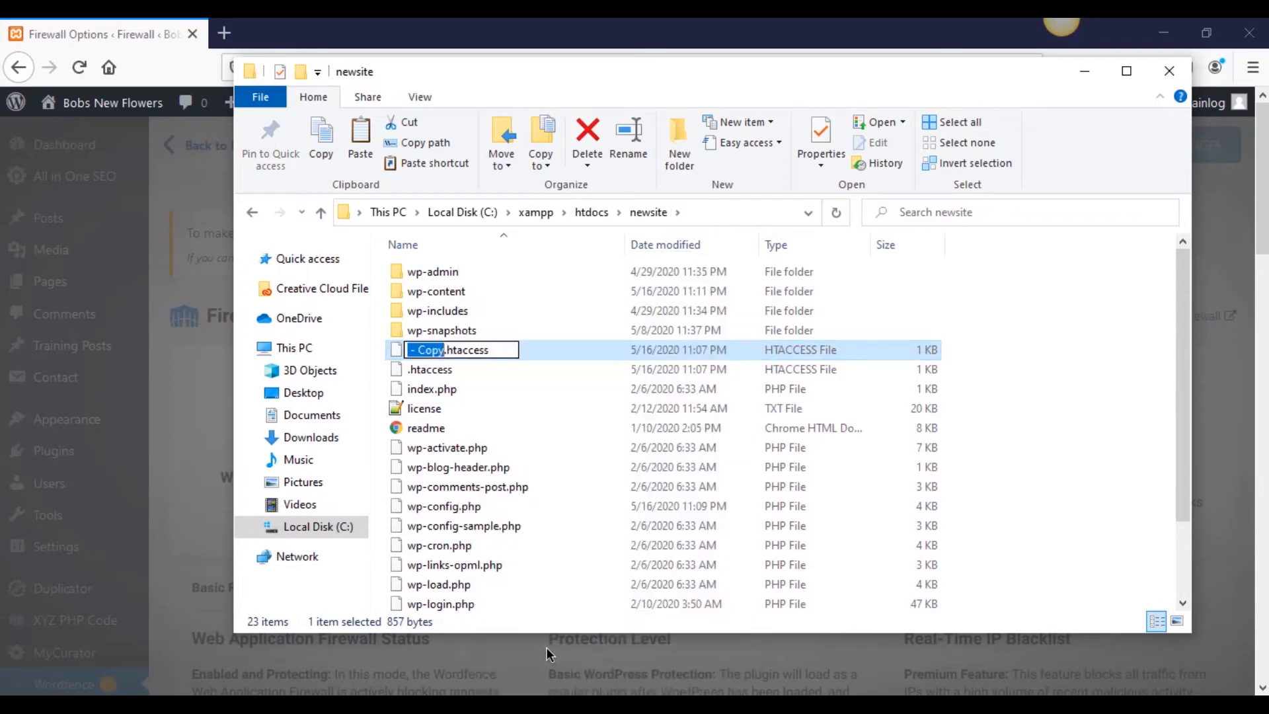
key("BackSpace")
type("copty")
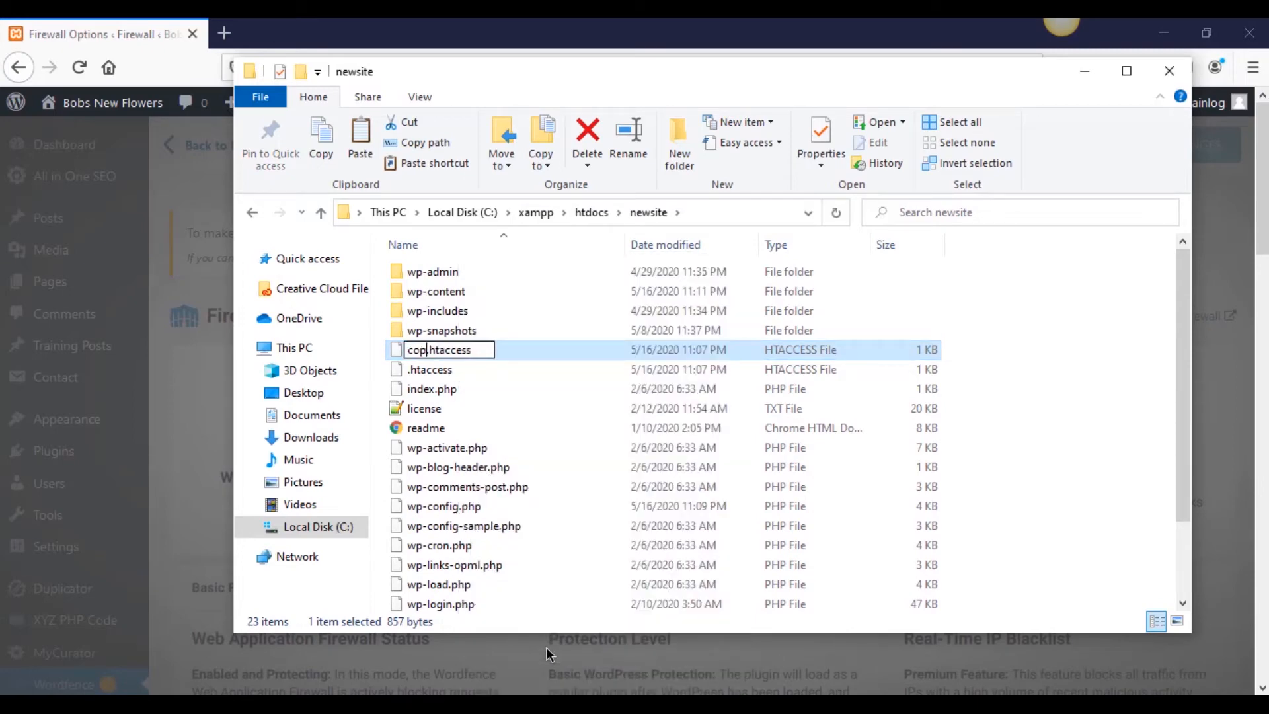
key("BackSpace")
key("BackSpace")
type("y")
key("Return")
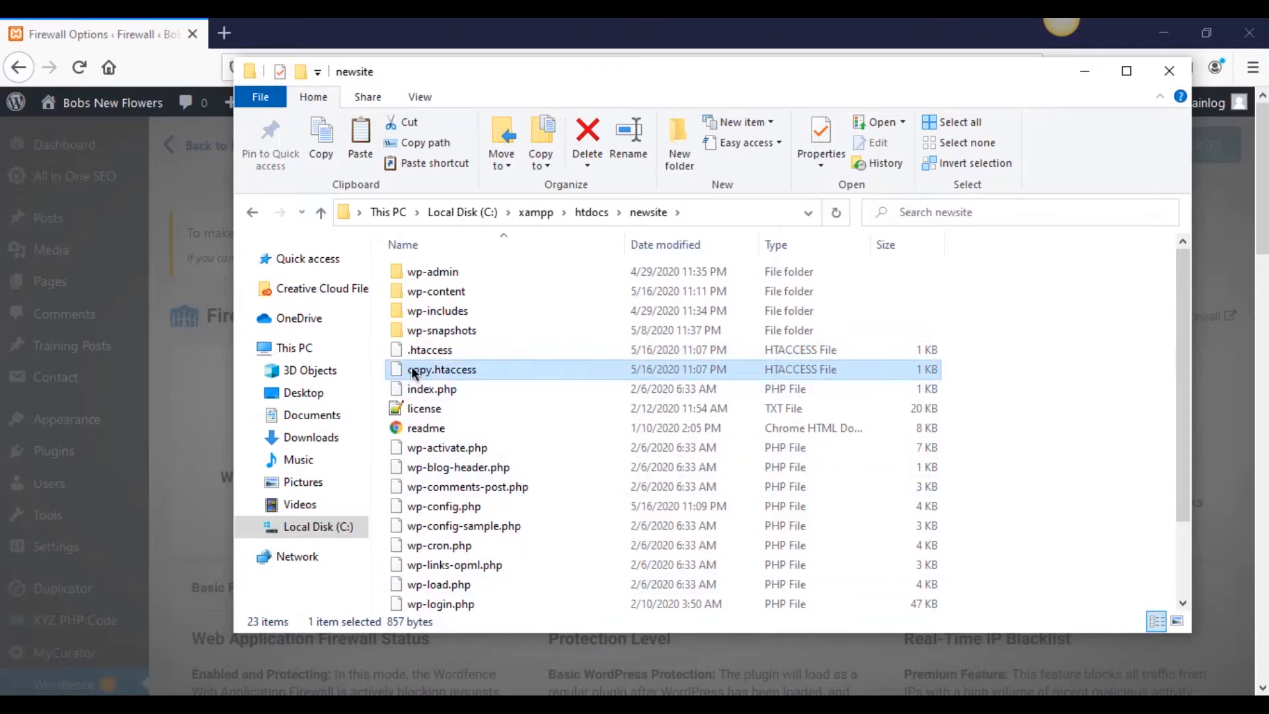
left_click(1116, 370)
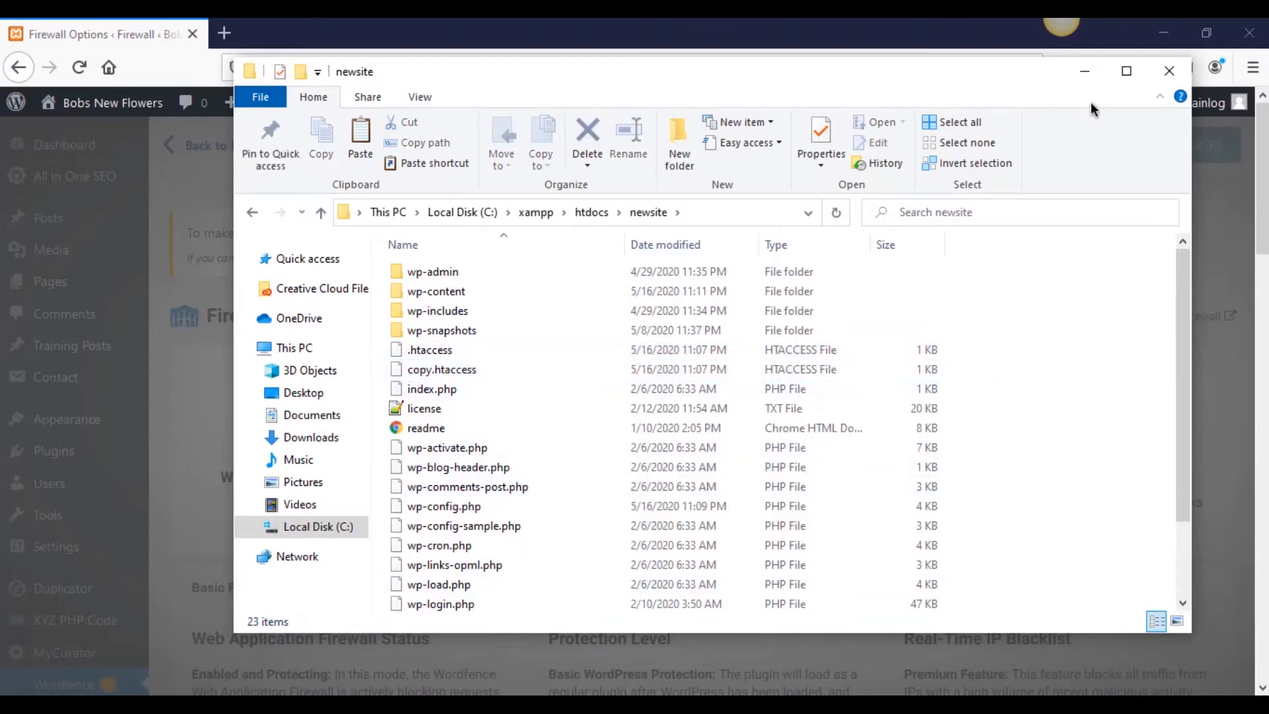
left_click(1085, 71)
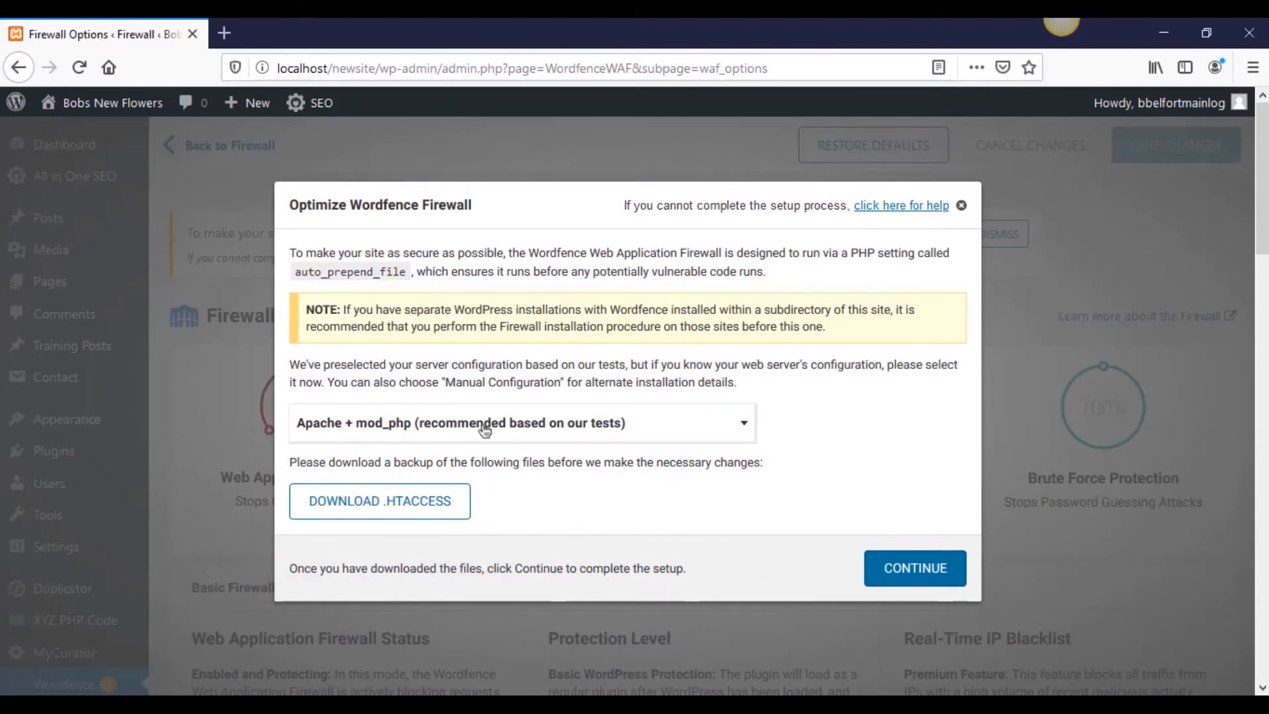
- Complete the Wordfence firewall optimization with the recommended Apache + mod_php server configuration
left_click(745, 421)
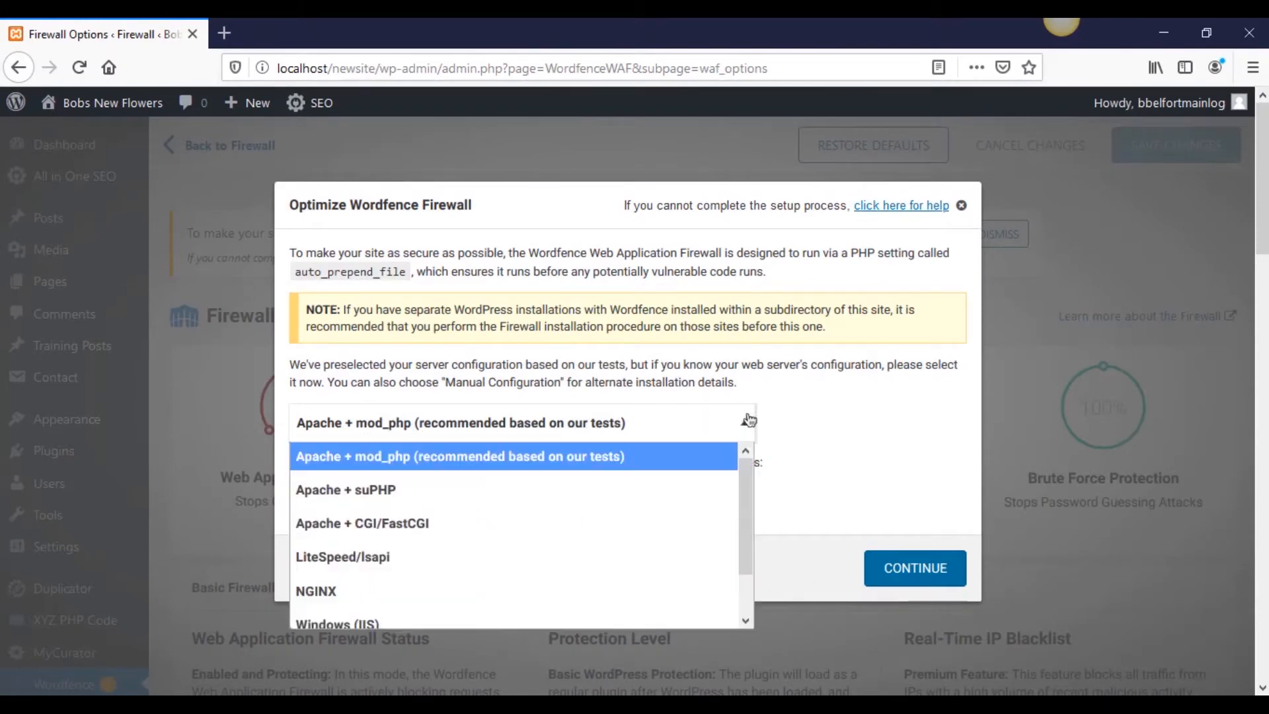
left_click(819, 443)
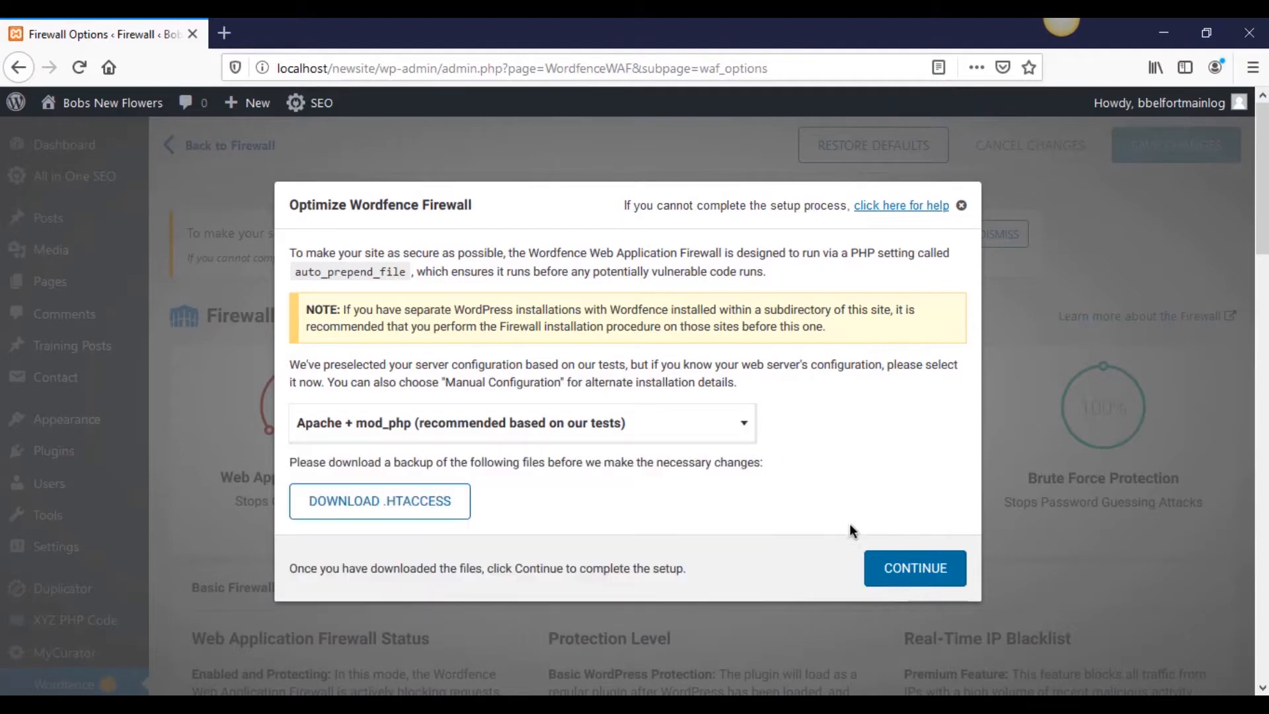
left_click(916, 573)
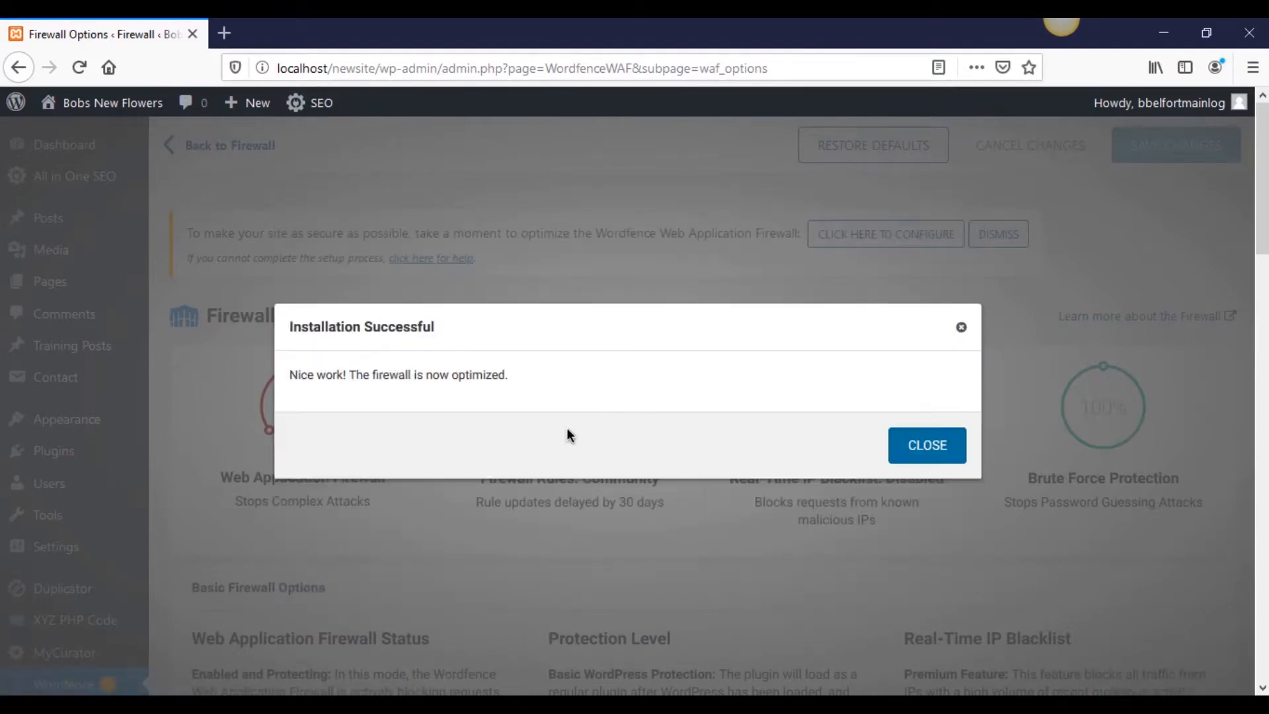
left_click(939, 448)
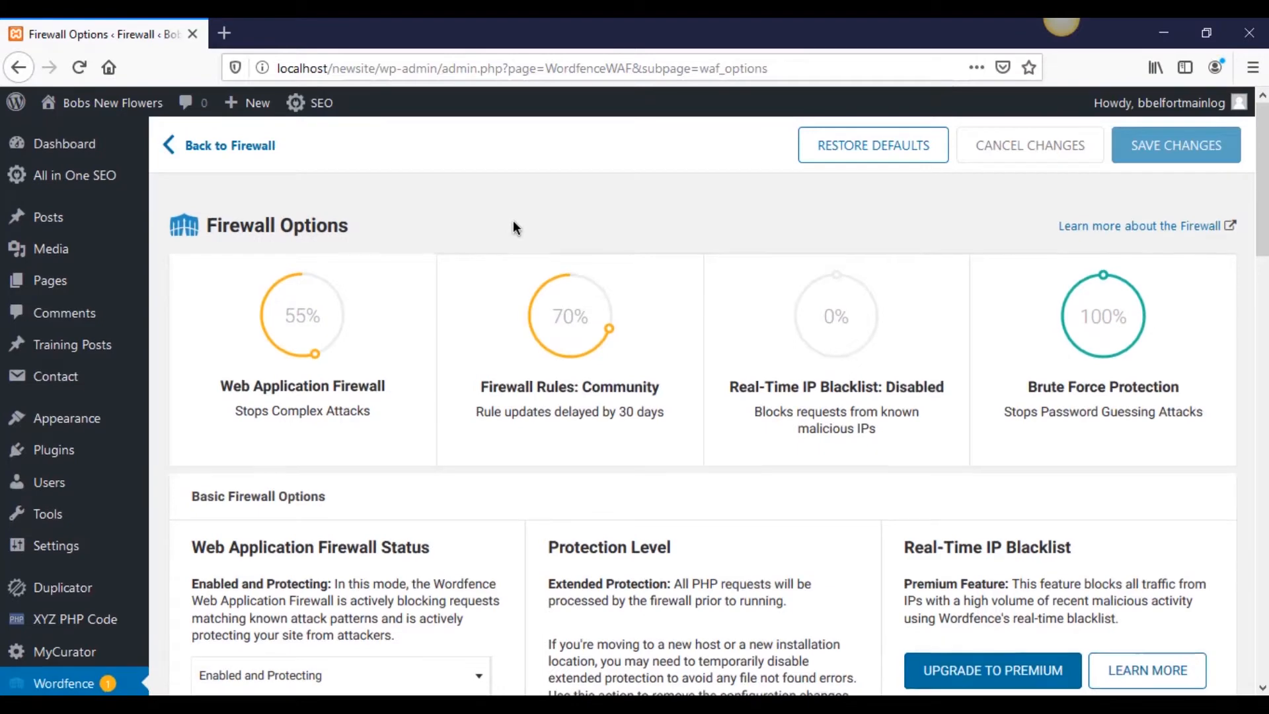
- Review the protection settings on the Firewall Options page and the status and notifications on the Wordfence dashboard
scroll(513, 221, "down", 1)
scroll(515, 526, "up", 1)
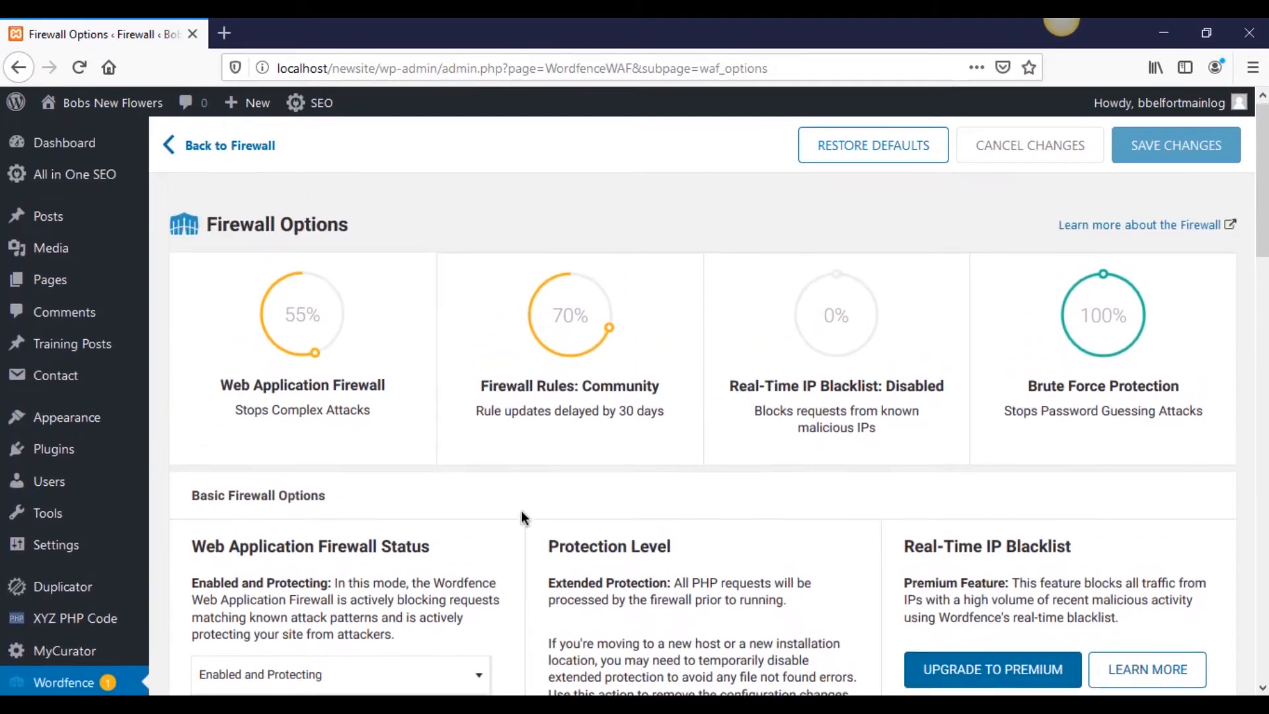
scroll(526, 506, "down", 4)
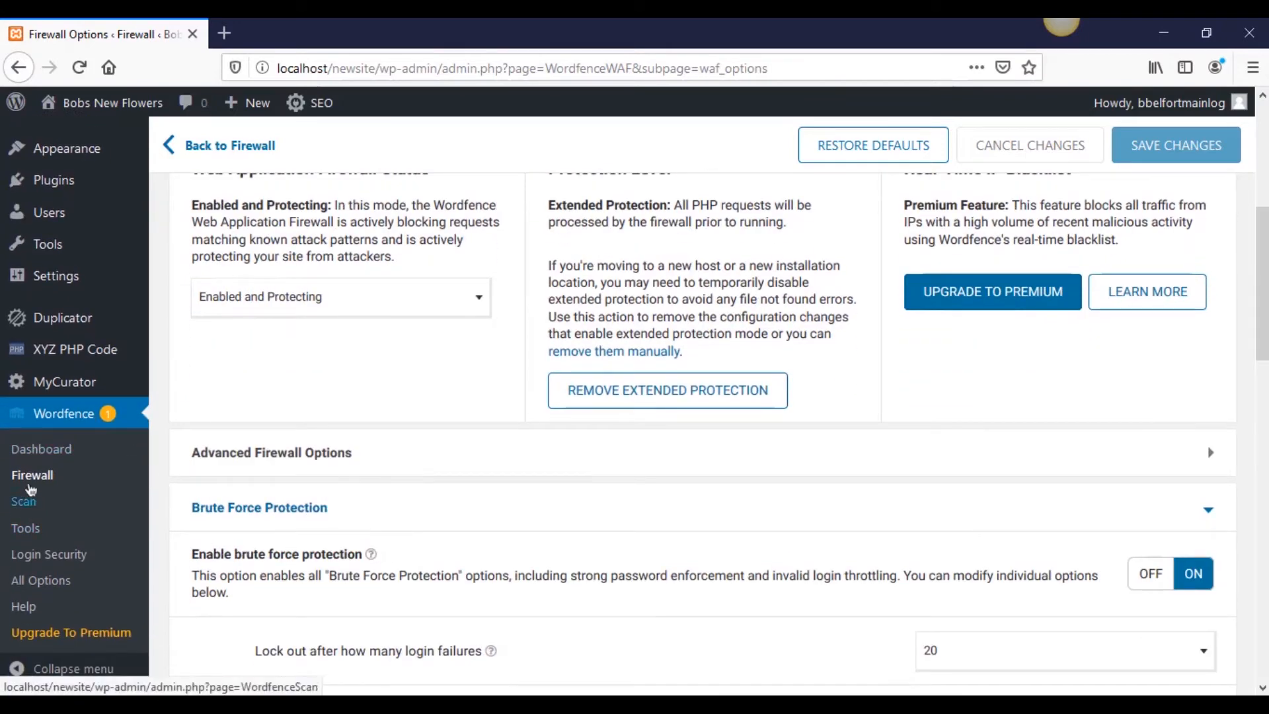
left_click(40, 452)
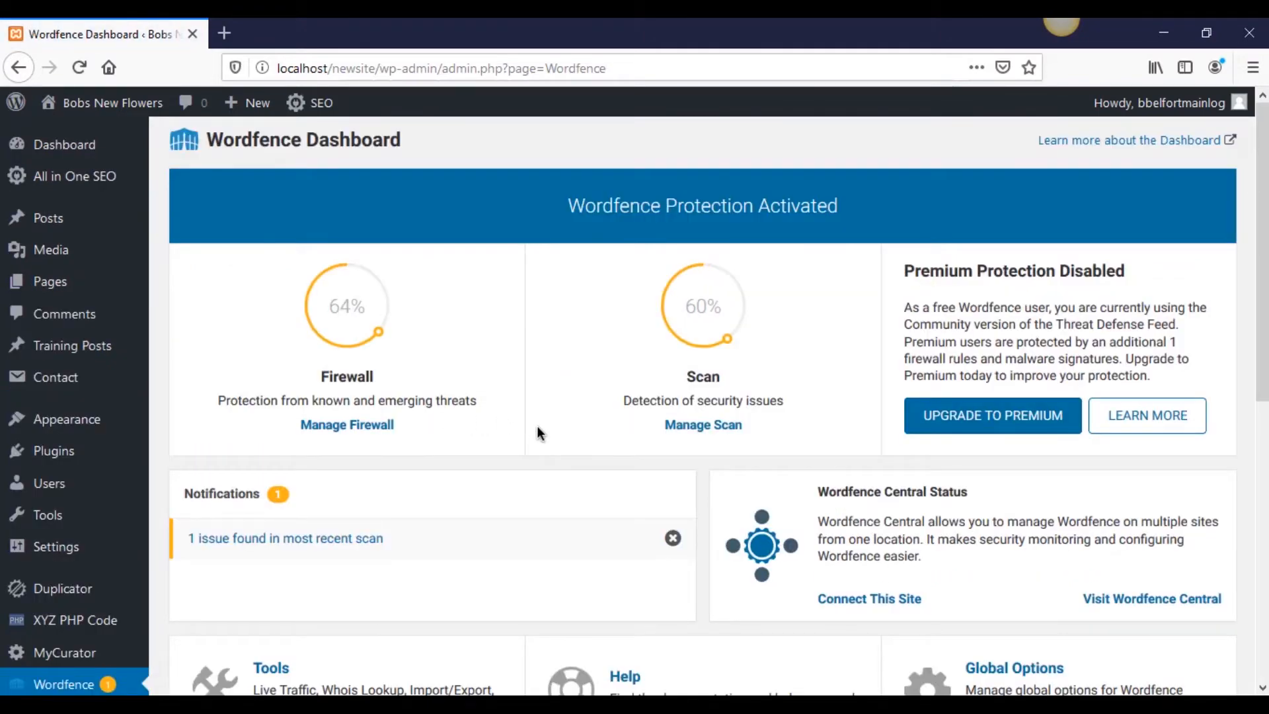
scroll(529, 425, "down", 6)
scroll(526, 426, "up", 3)
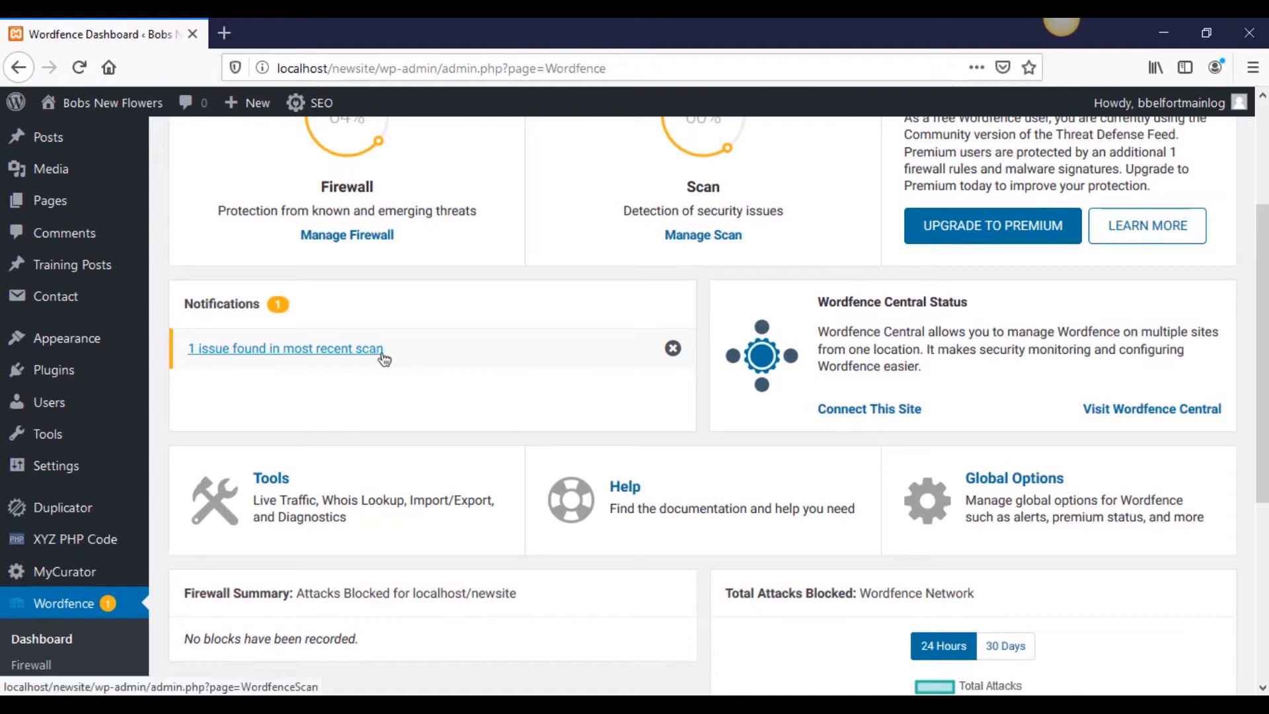
scroll(451, 397, "down", 3)
scroll(456, 394, "up", 3)
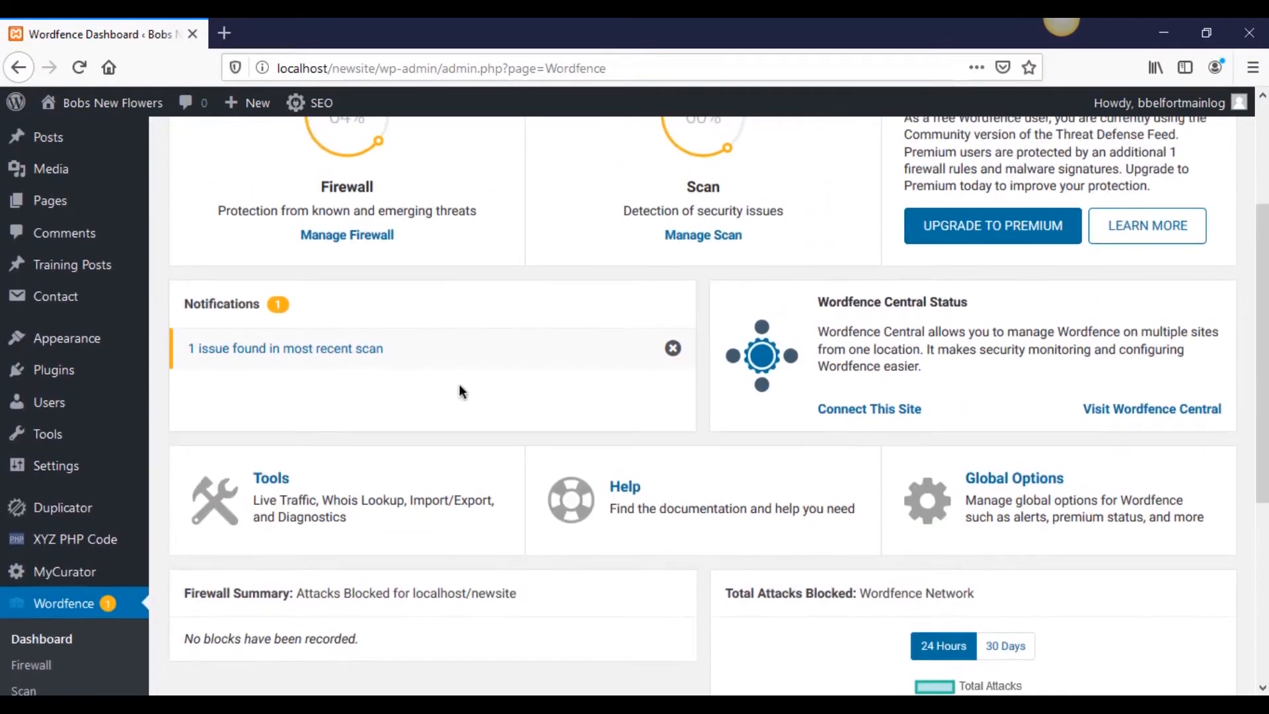
- Open the notification about the most recent scan and examine the scan stages and results
left_click(357, 348)
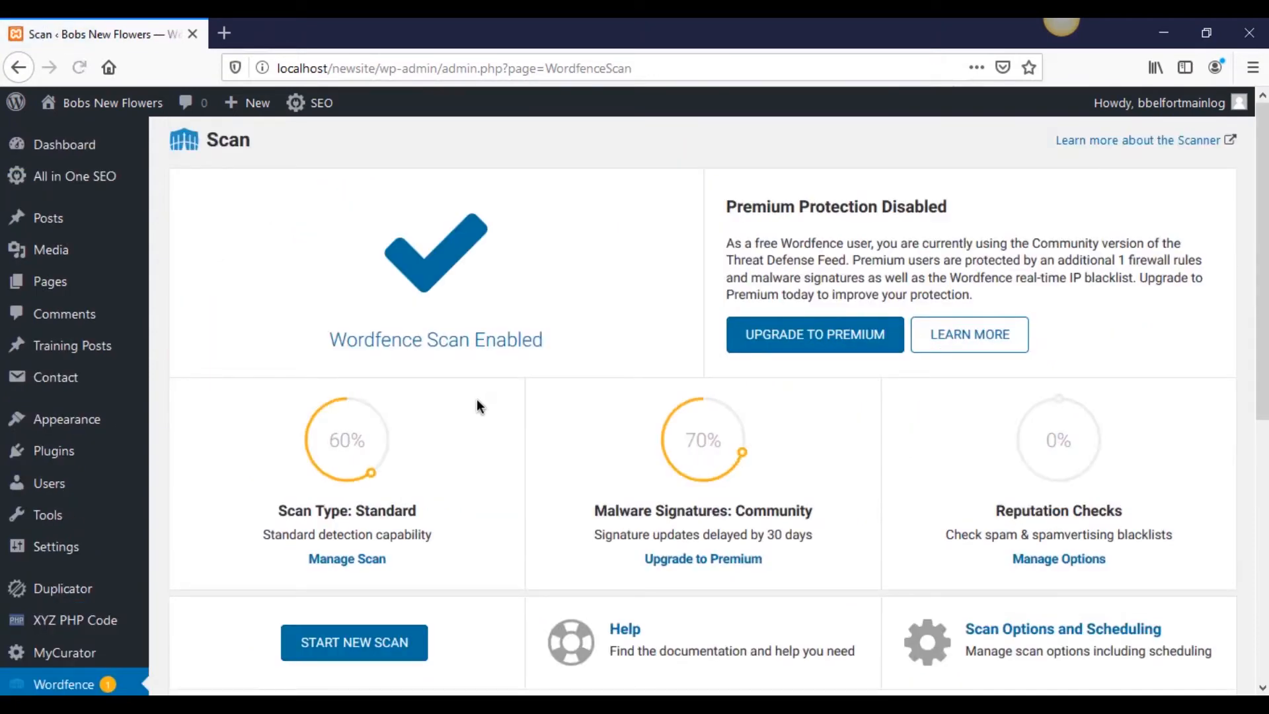
scroll(477, 402, "down", 7)
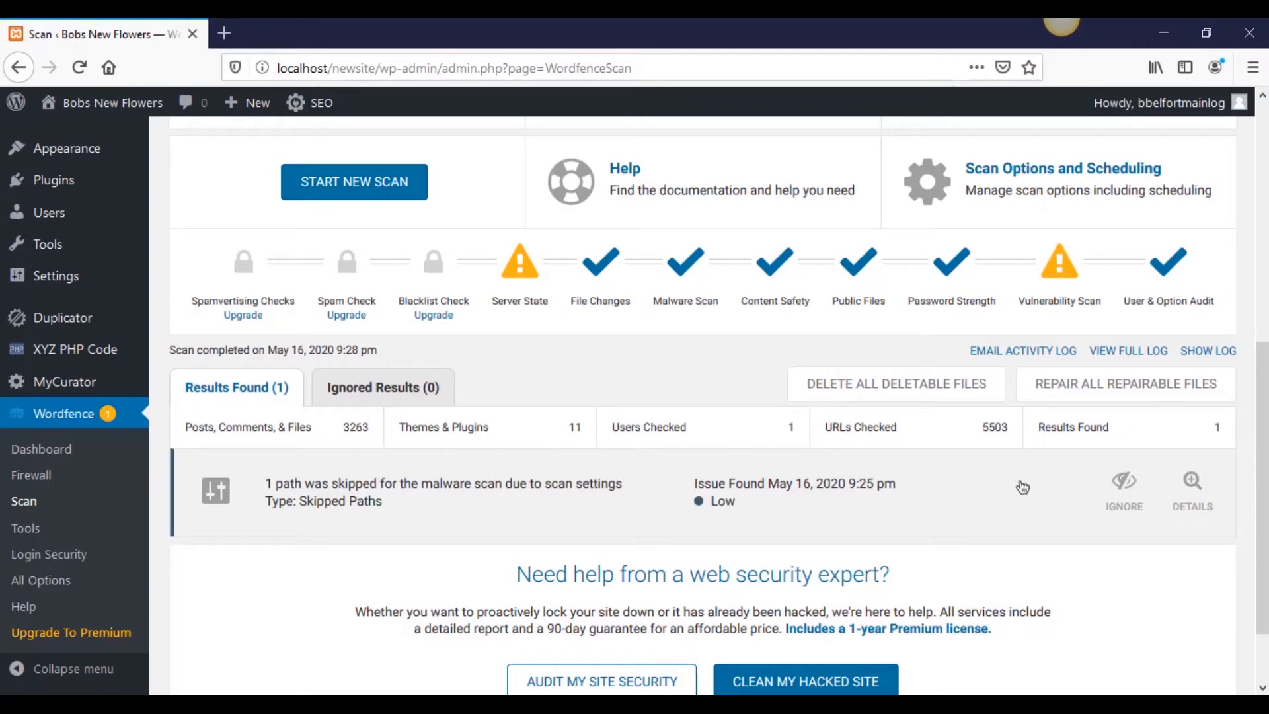
scroll(425, 524, "down", 1)
scroll(459, 425, "up", 4)
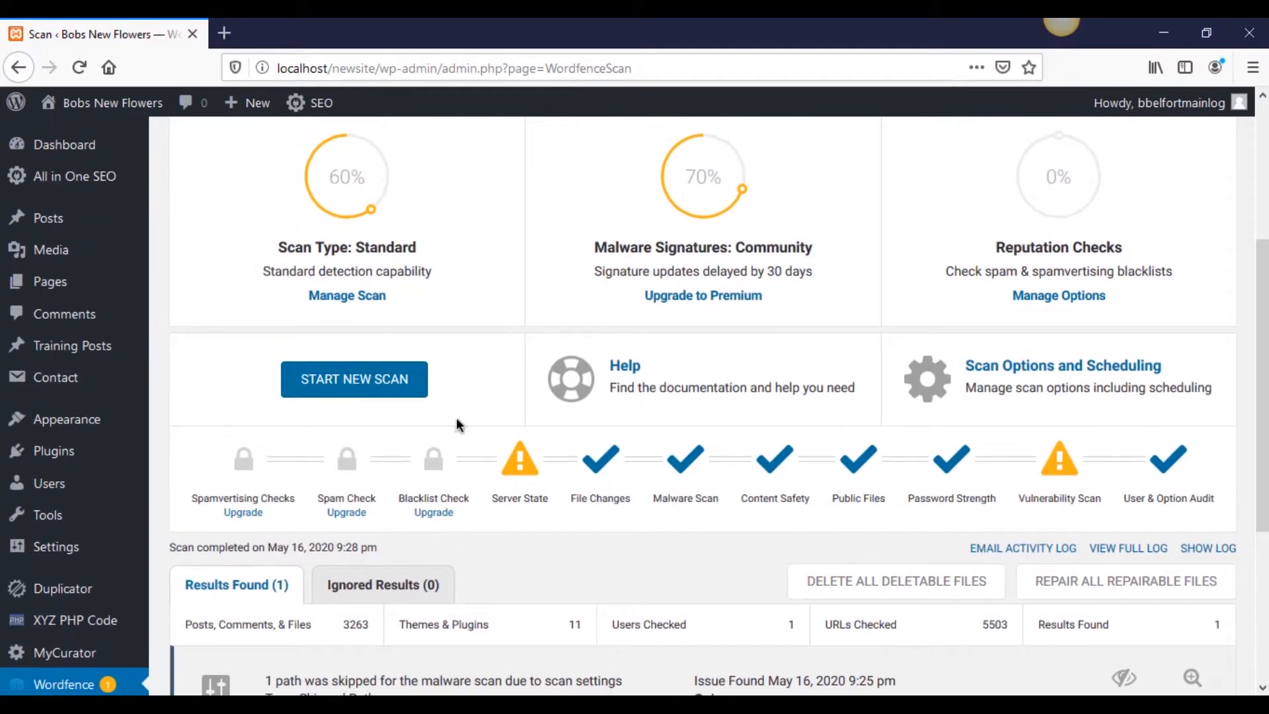
scroll(349, 521, "down", 3)
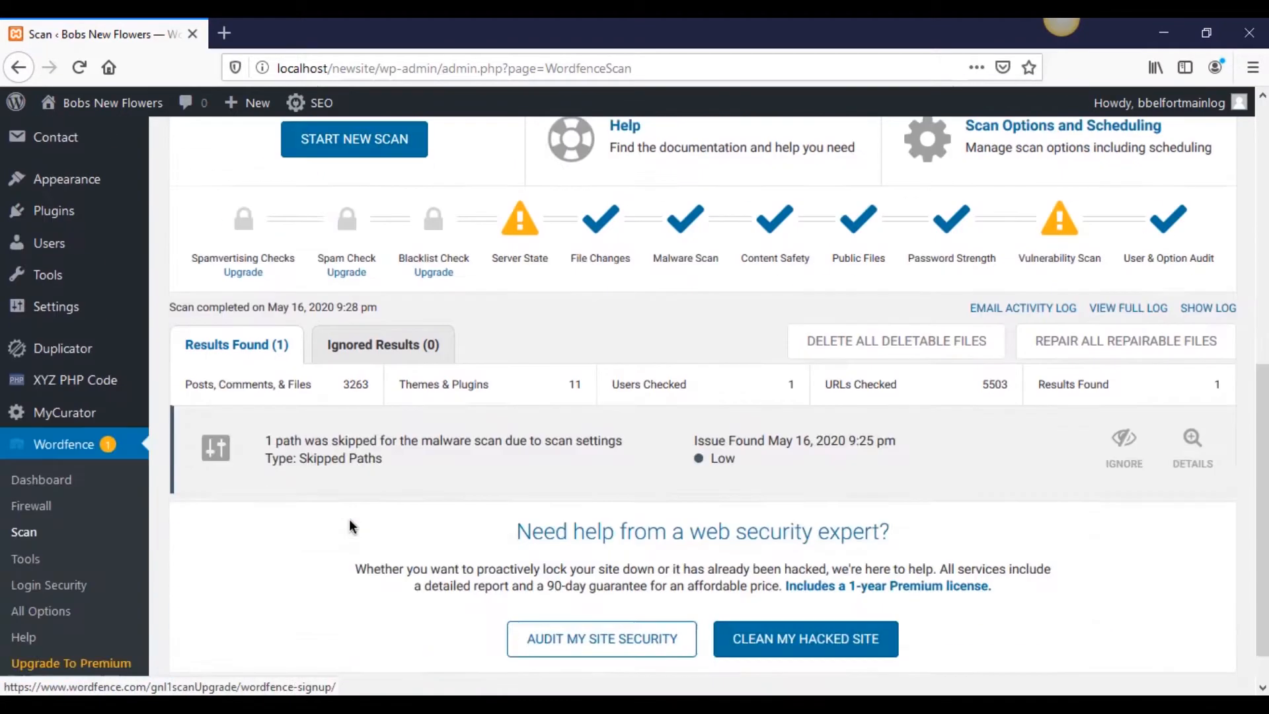
scroll(349, 519, "up", 4)
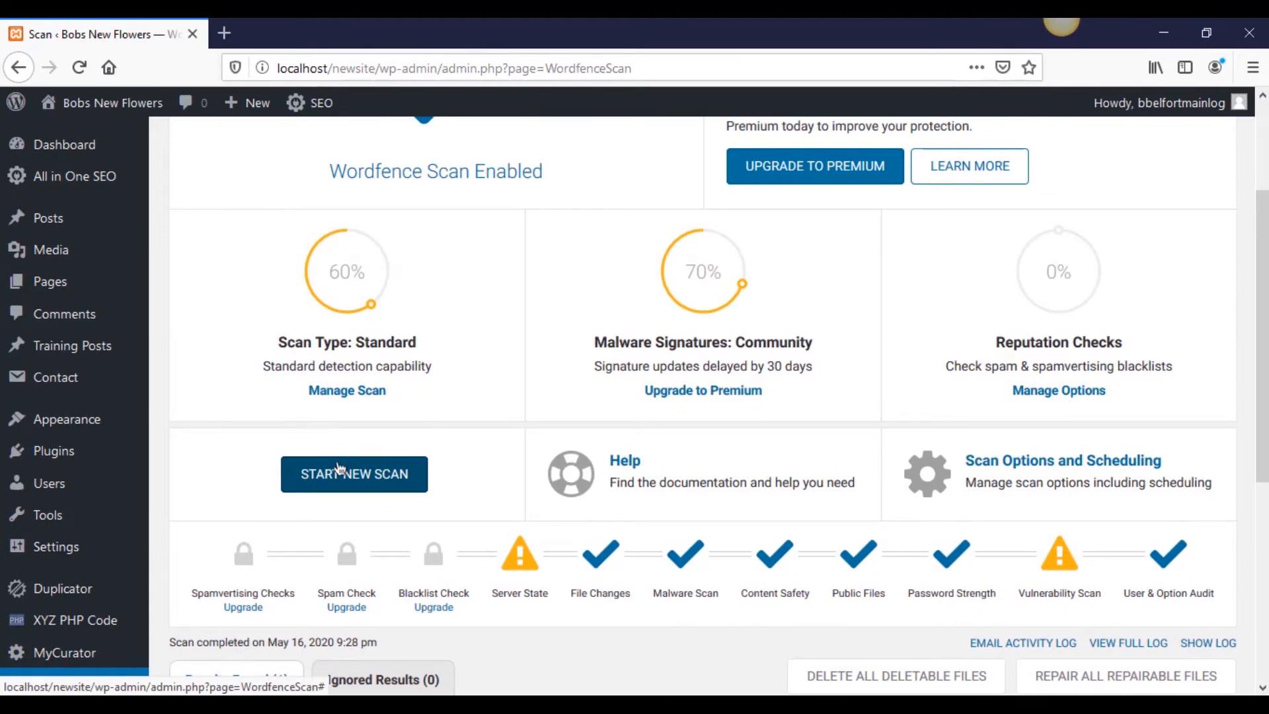
scroll(438, 486, "down", 5)
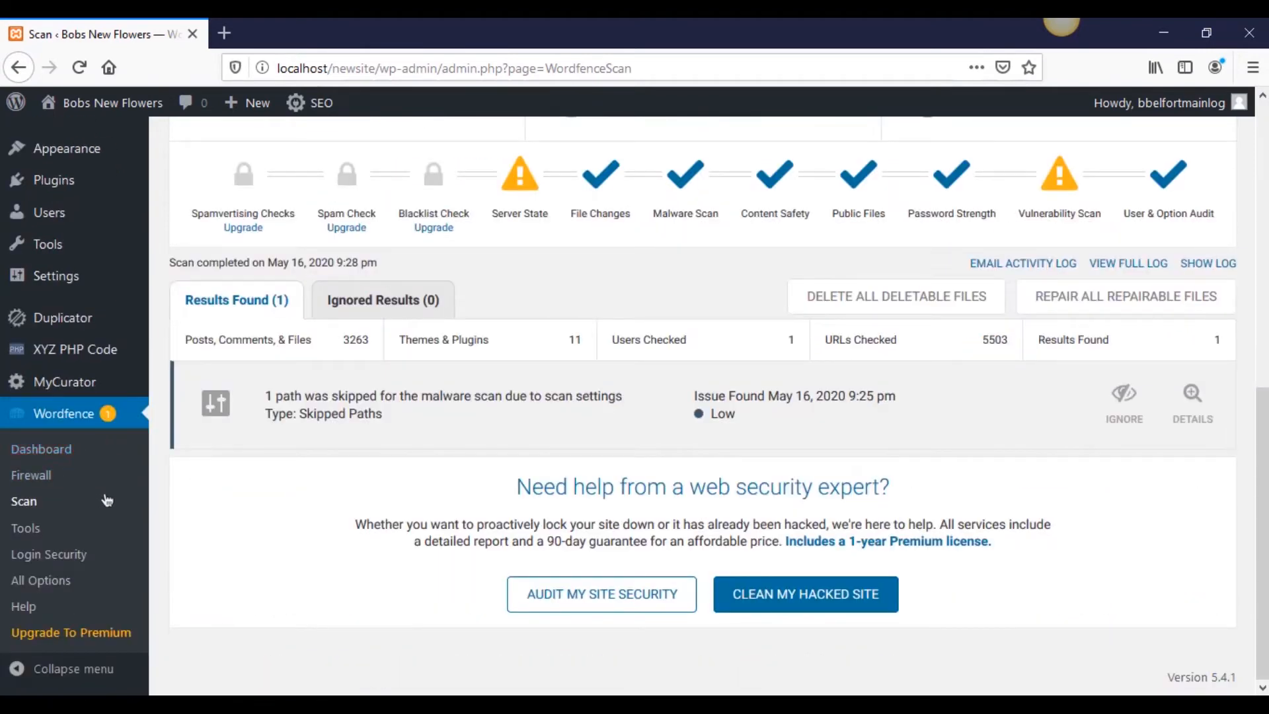
- Open the Wordfence Firewall page and examine its protection status overview
left_click(41, 477)
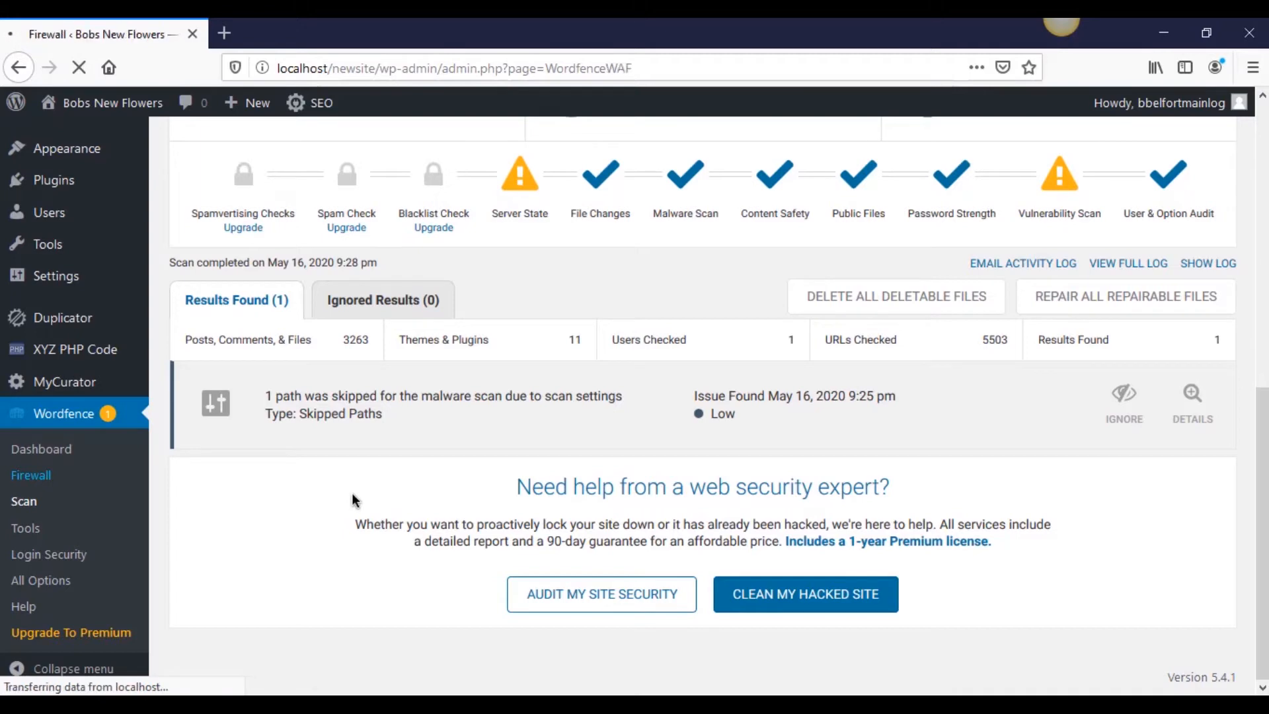
scroll(424, 486, "down", 2)
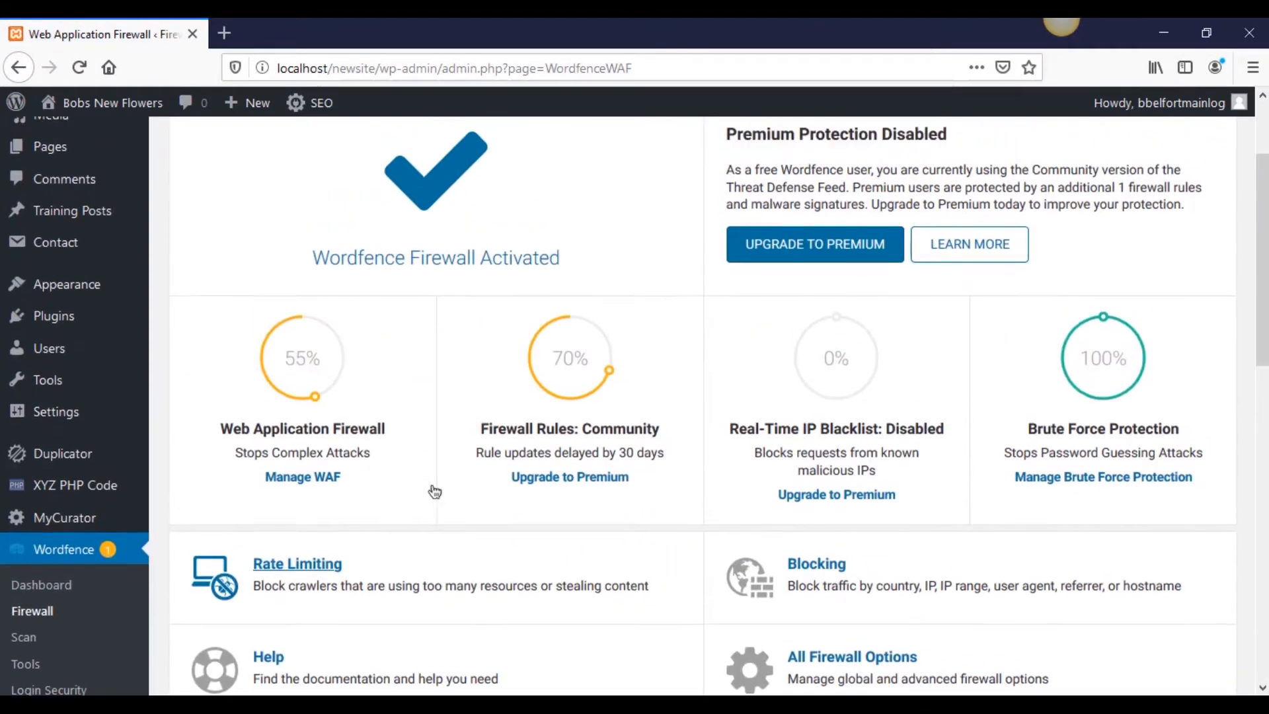
scroll(637, 522, "up", 1)
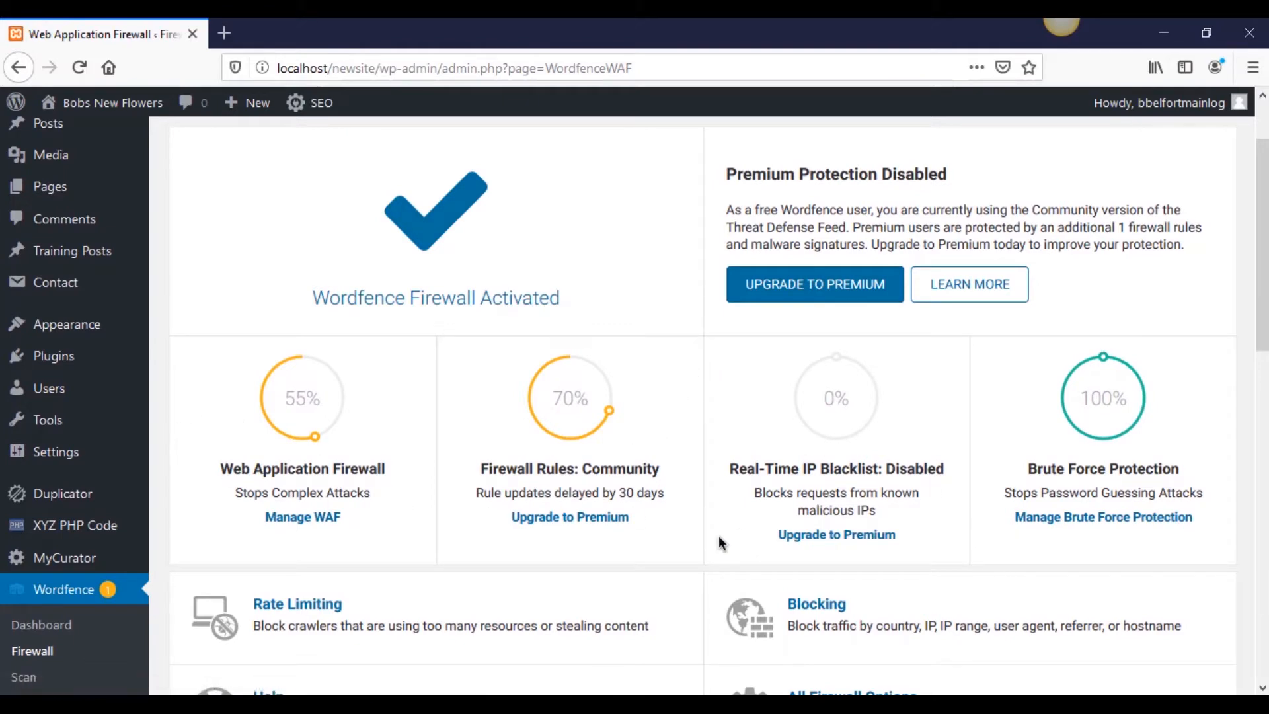
- Look over the blocking and attack summaries on the Firewall page and open the Brute Force Protection settings
scroll(668, 509, "down", 4)
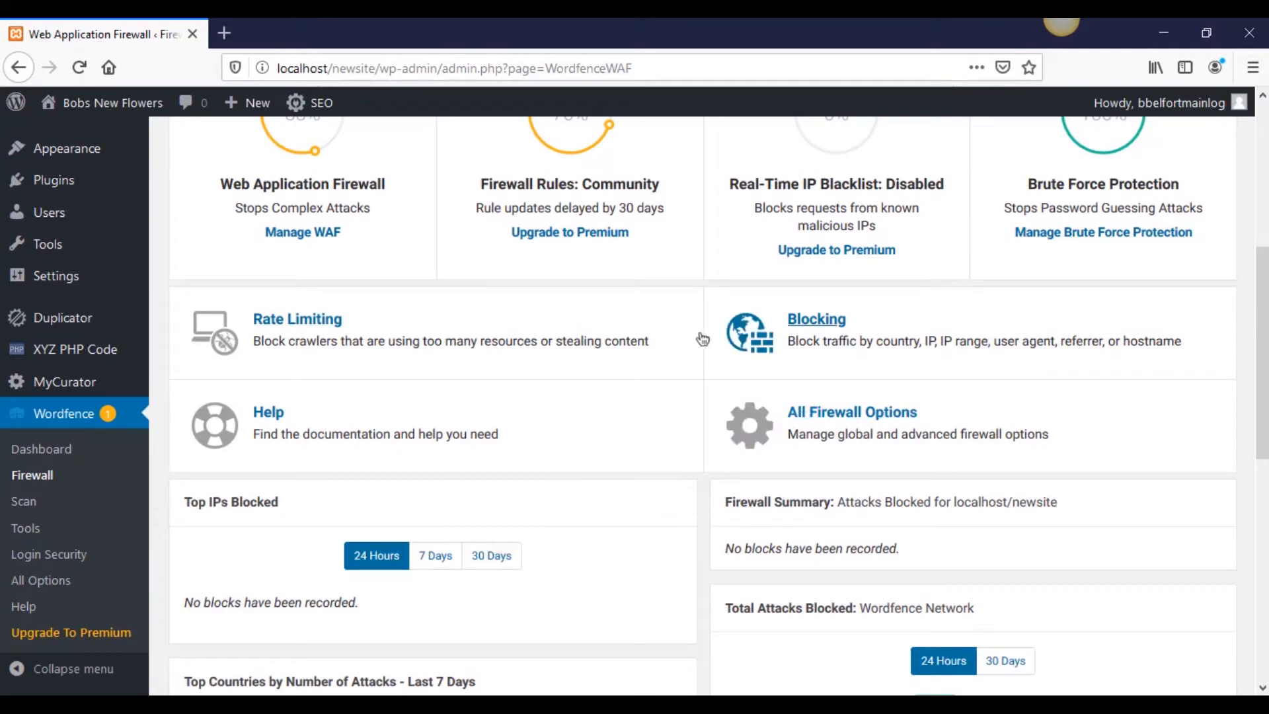
scroll(667, 387, "down", 5)
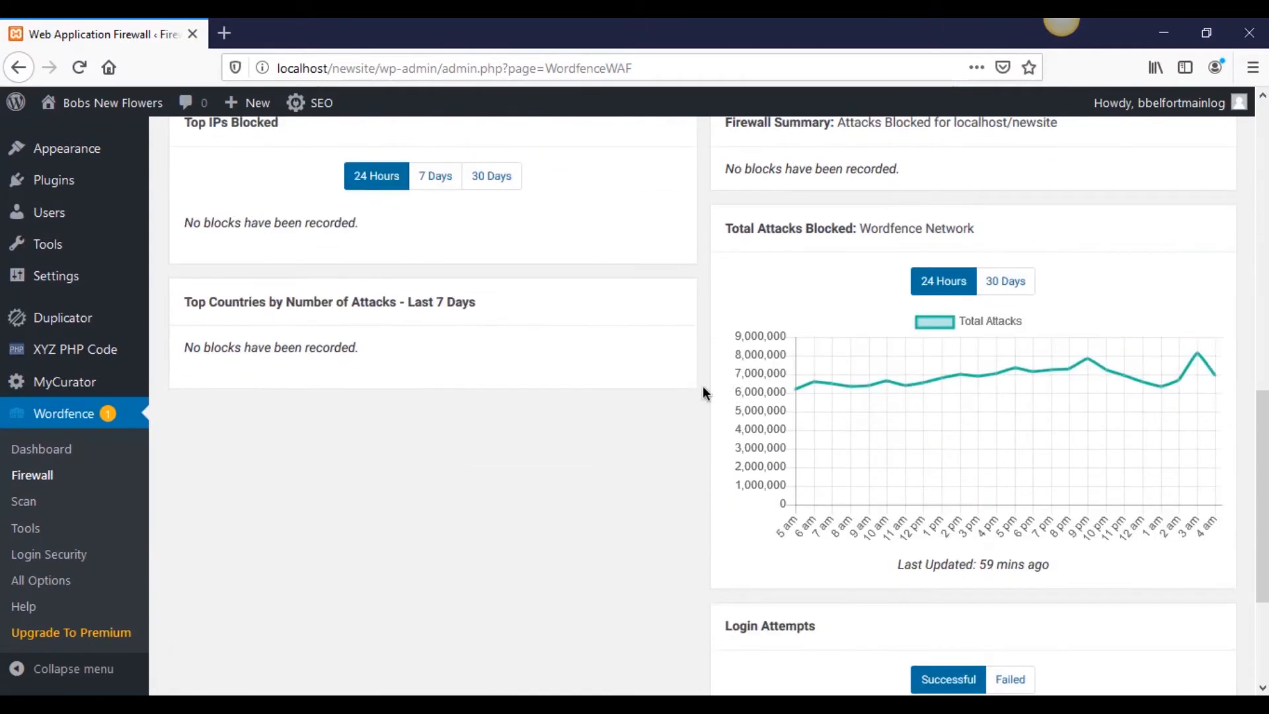
scroll(1071, 502, "up", 10)
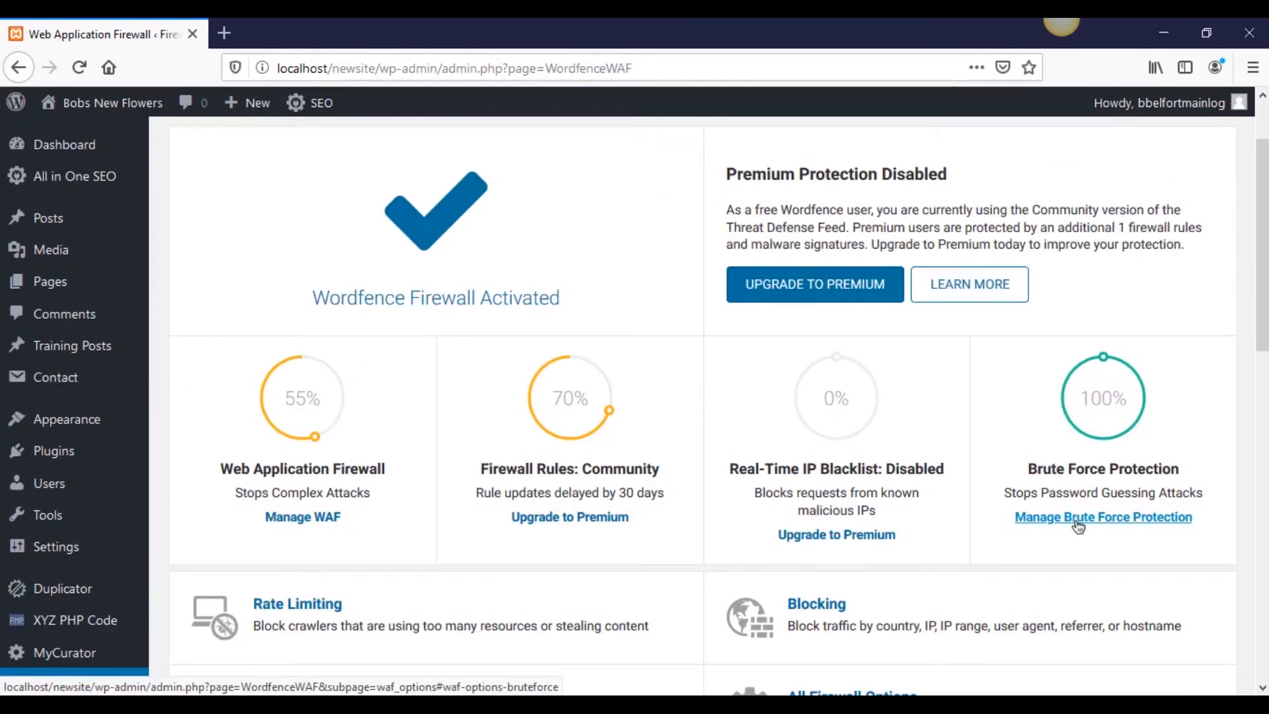
left_click(1078, 519)
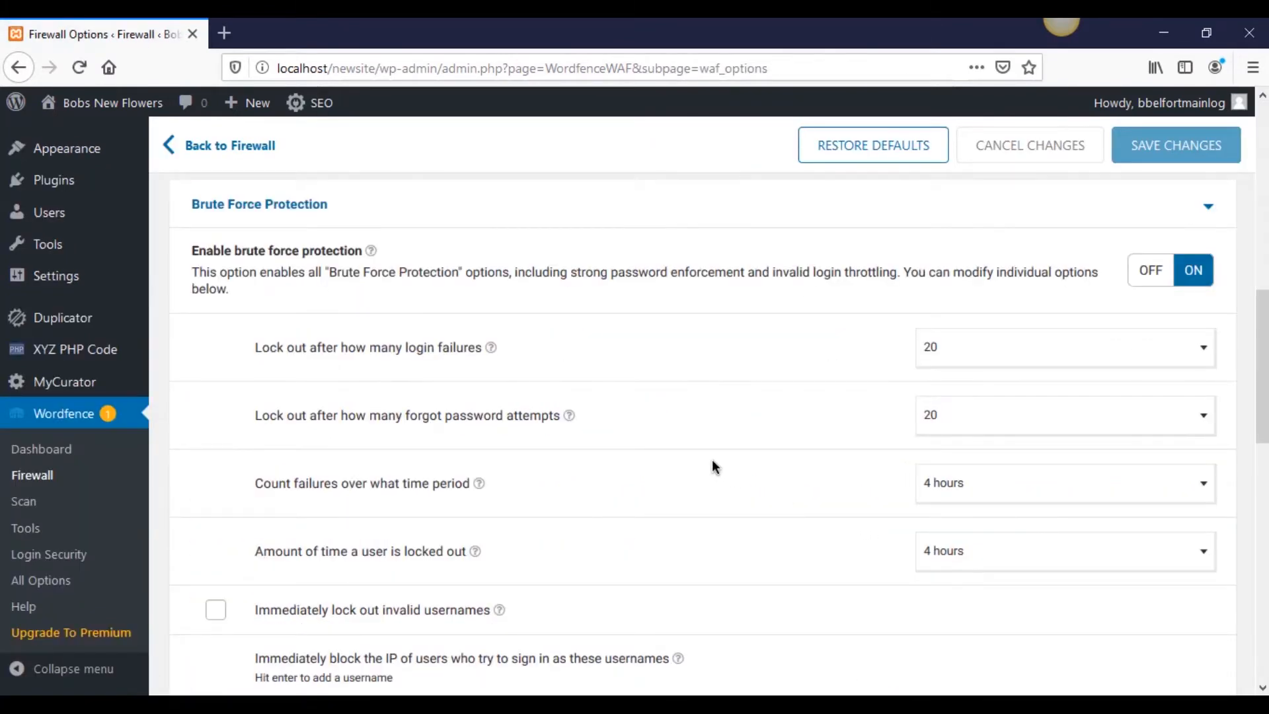
- Review the Firewall Options page, collapsing and re-expanding the Brute Force Protection section to examine its lockout settings
scroll(712, 463, "up", 10)
scroll(564, 504, "up", 1)
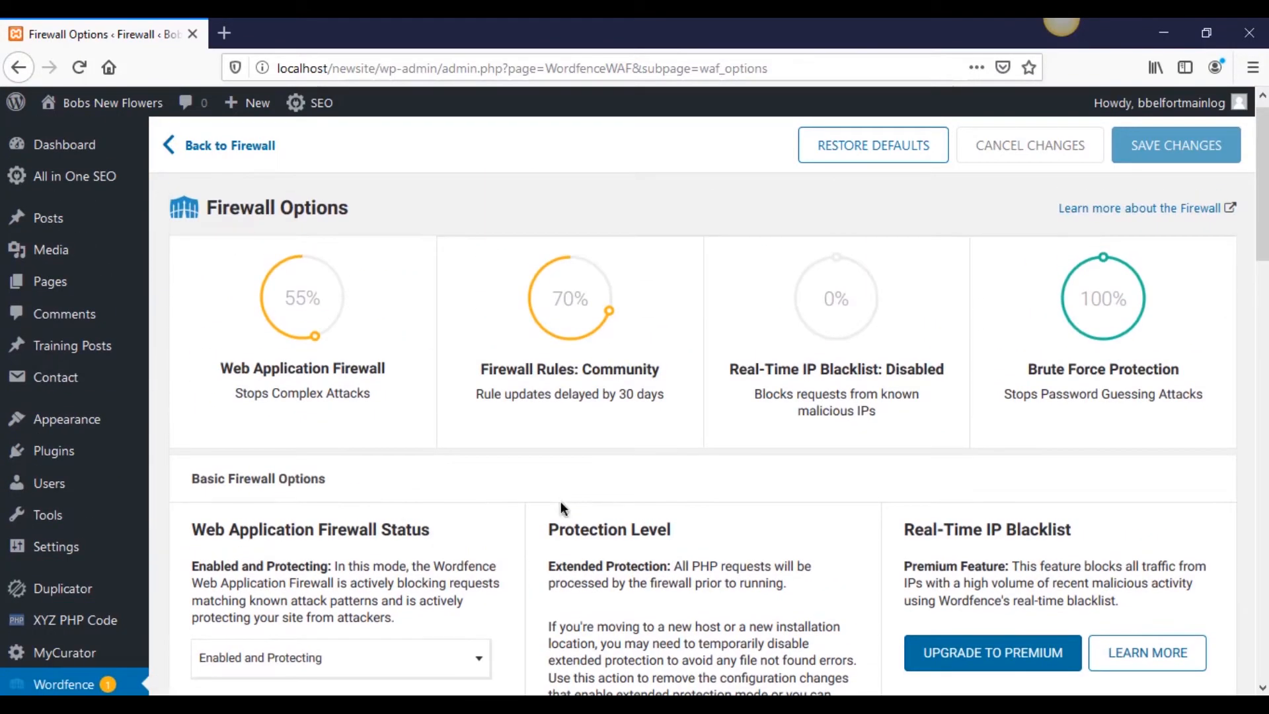
scroll(493, 456, "down", 7)
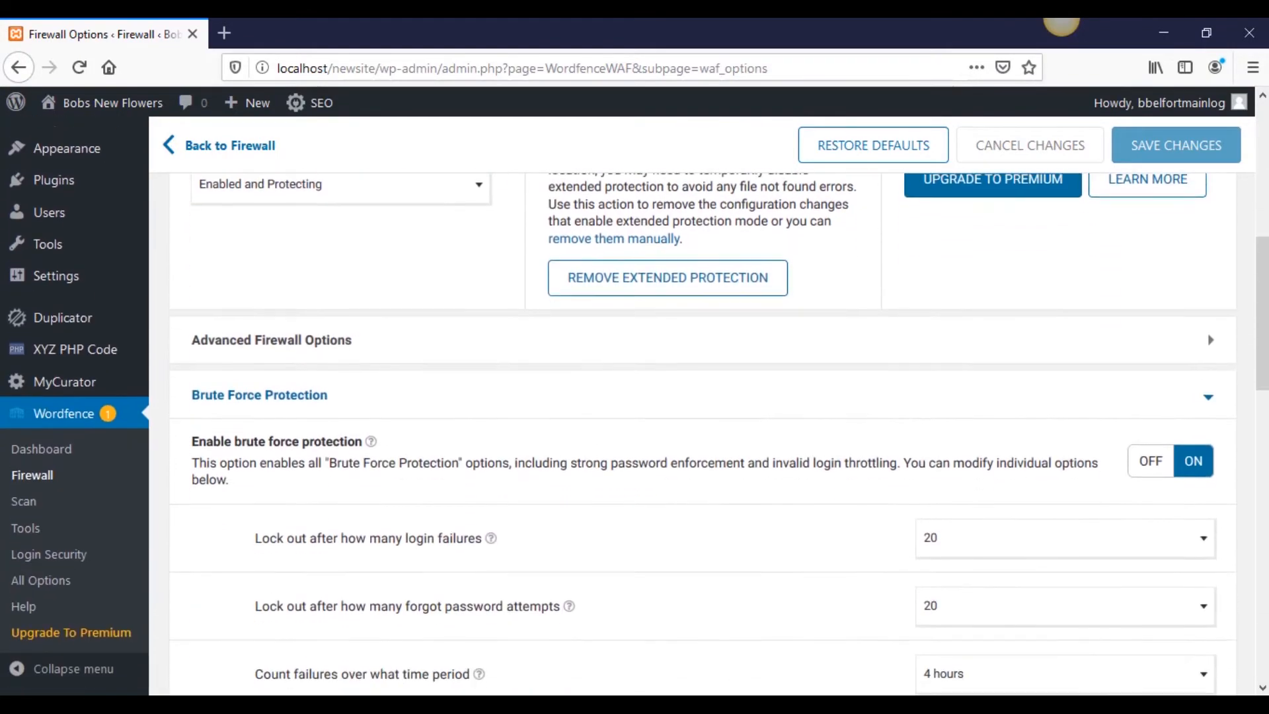
left_click(1207, 397)
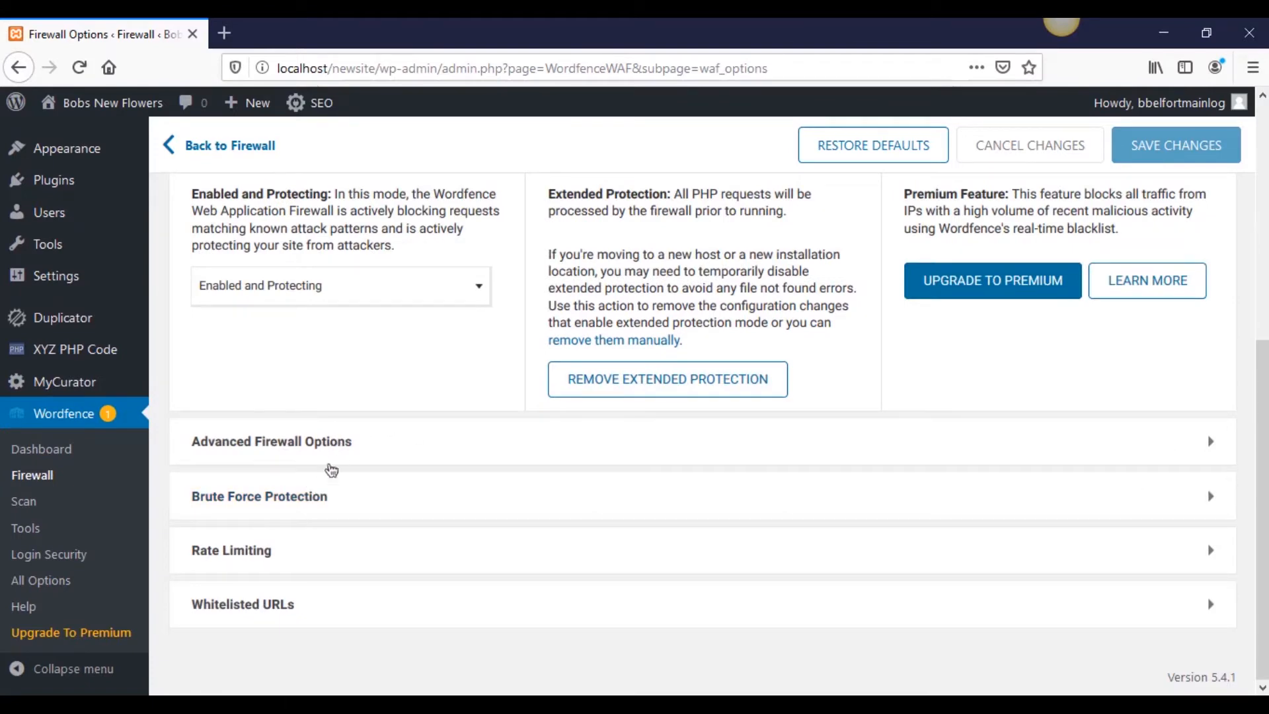
left_click(322, 501)
scroll(760, 430, "down", 3)
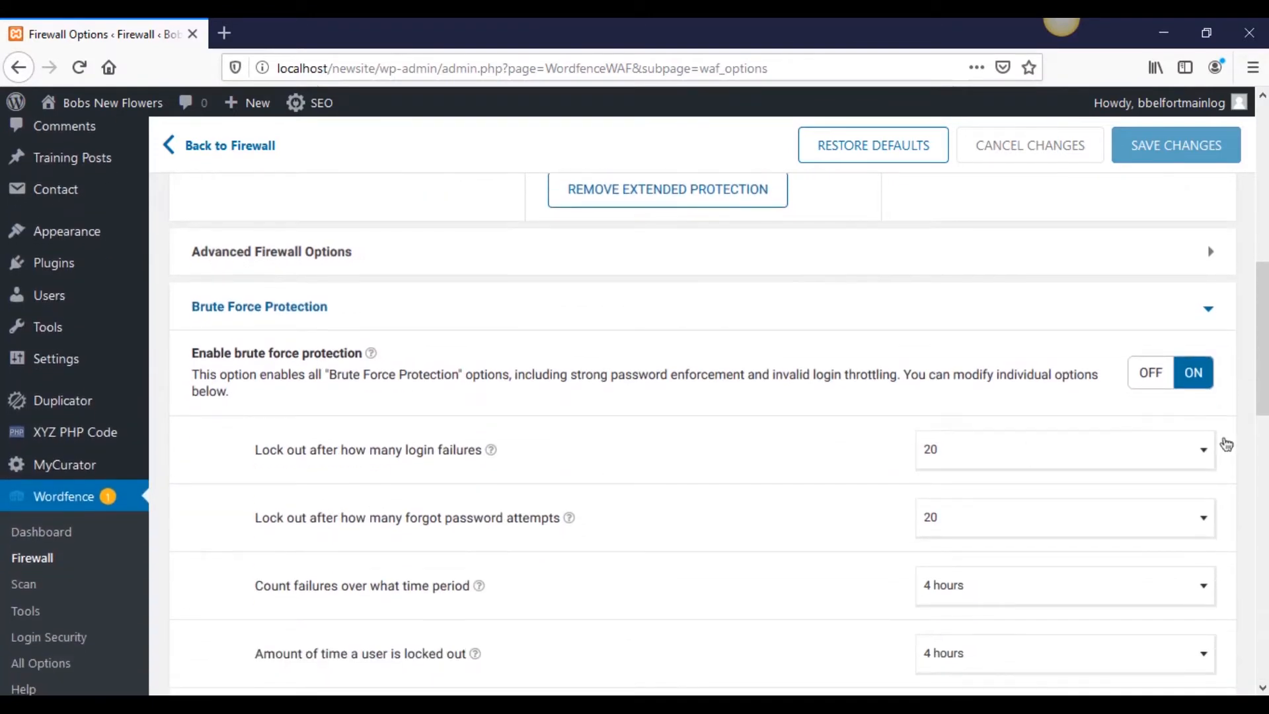
scroll(635, 456, "down", 3)
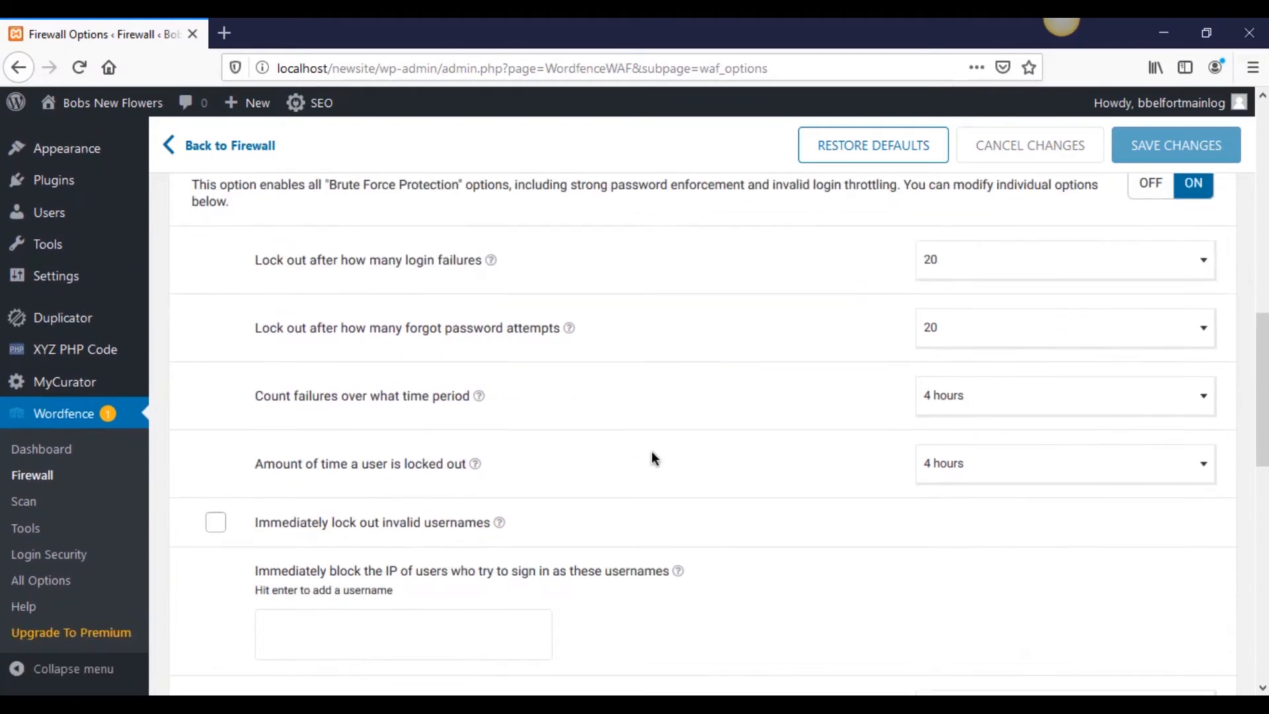
- Set the number of login failures that triggers a lockout to 7
scroll(651, 456, "up", 1)
scroll(652, 456, "down", 2)
left_click(958, 270)
scroll(965, 417, "up", 3)
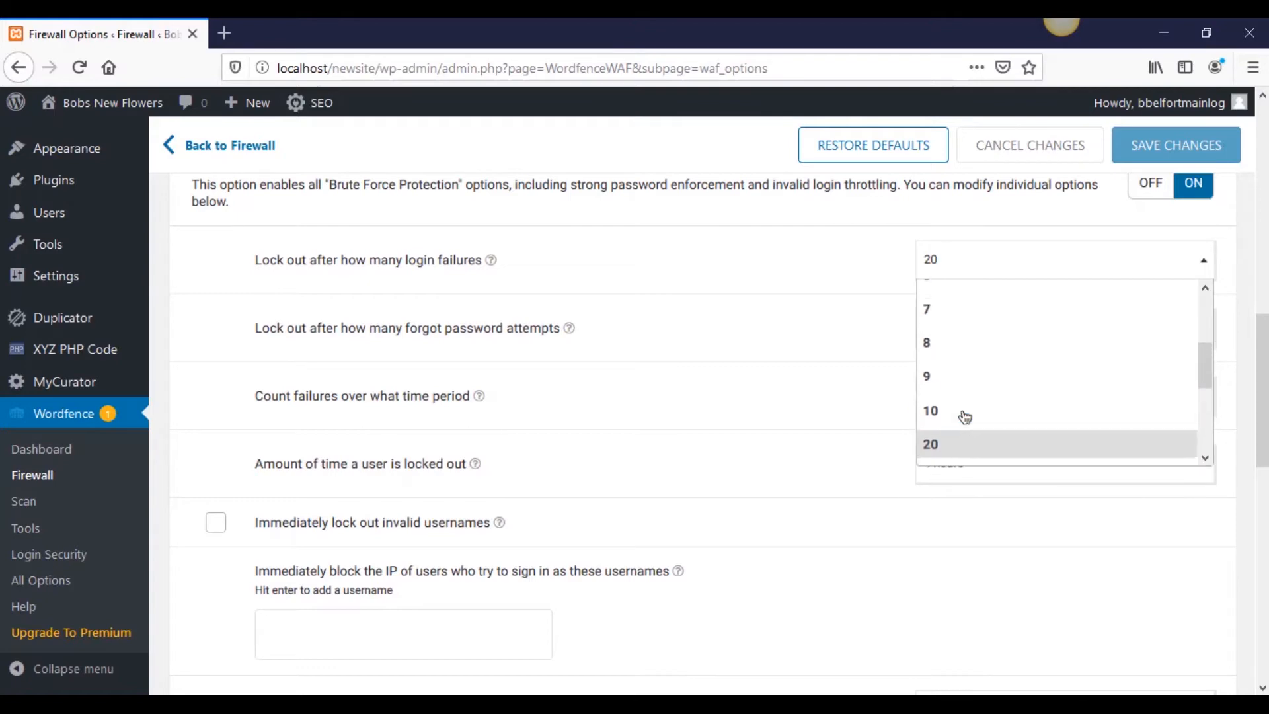
scroll(963, 357, "up", 3)
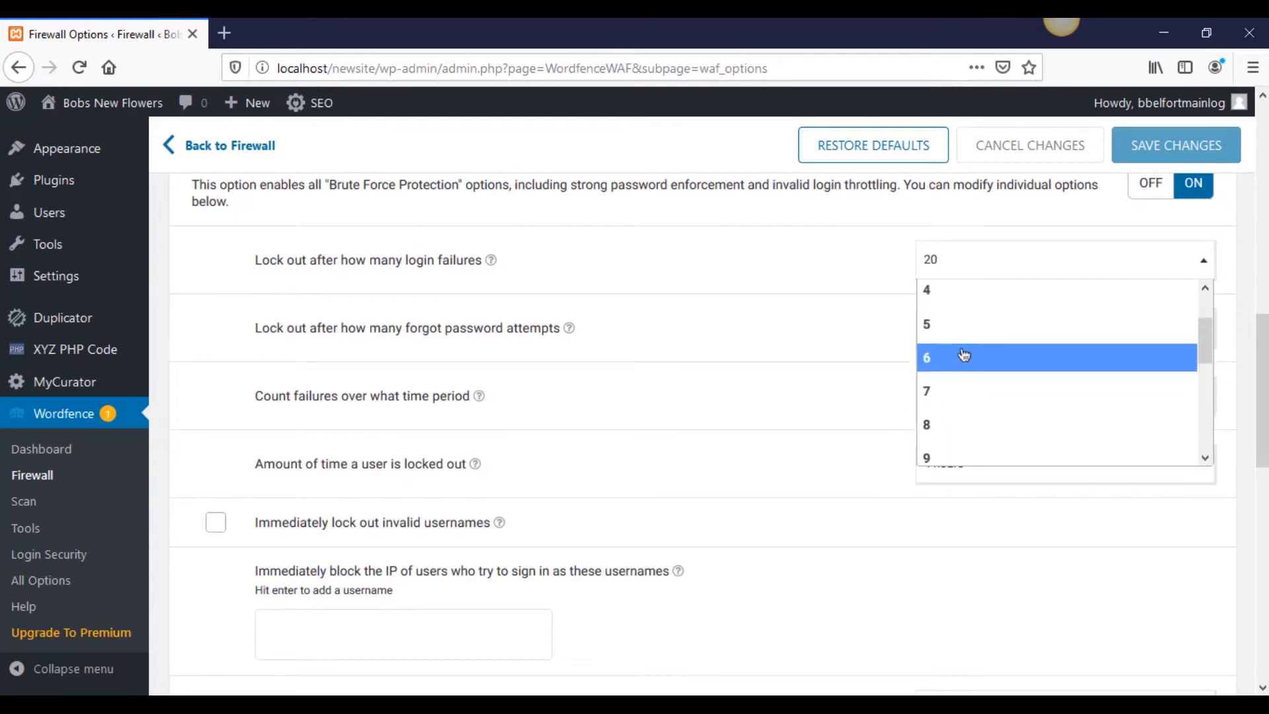
scroll(963, 397, "down", 5)
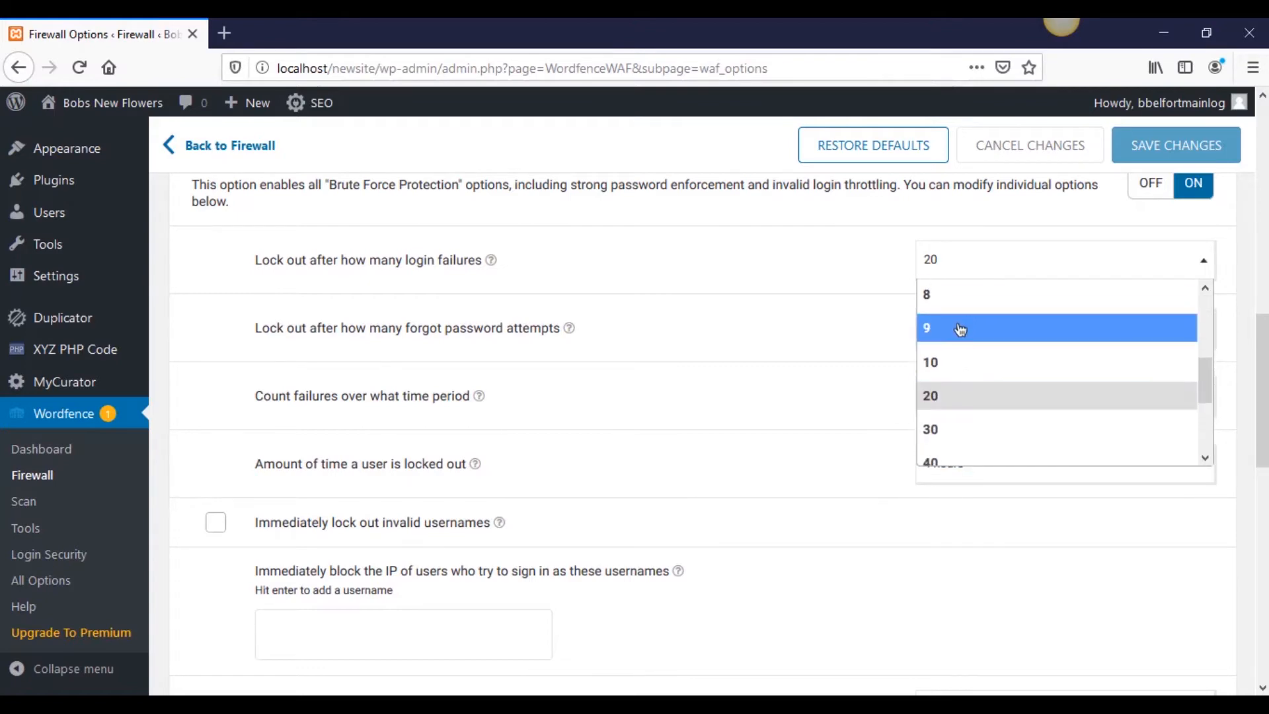
scroll(972, 364, "up", 1)
left_click(971, 361)
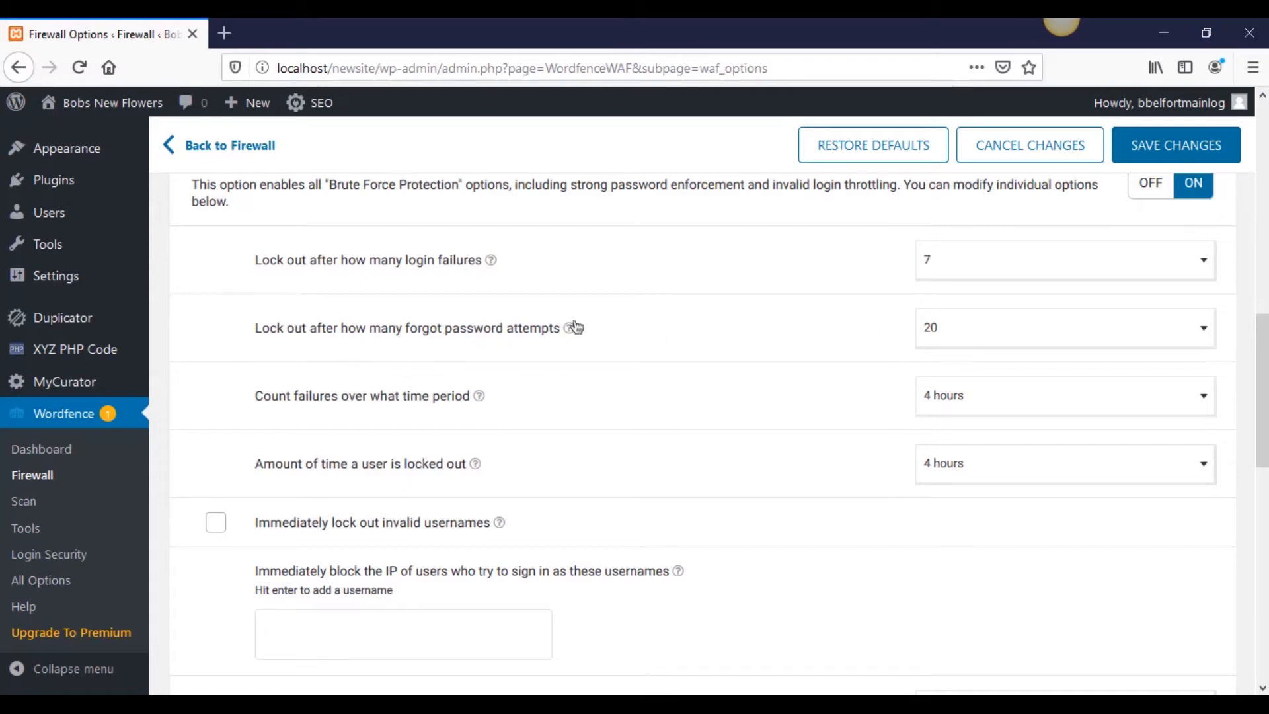
- Set the number of forgot password attempts that triggers a lockout to 7
left_click(1020, 339)
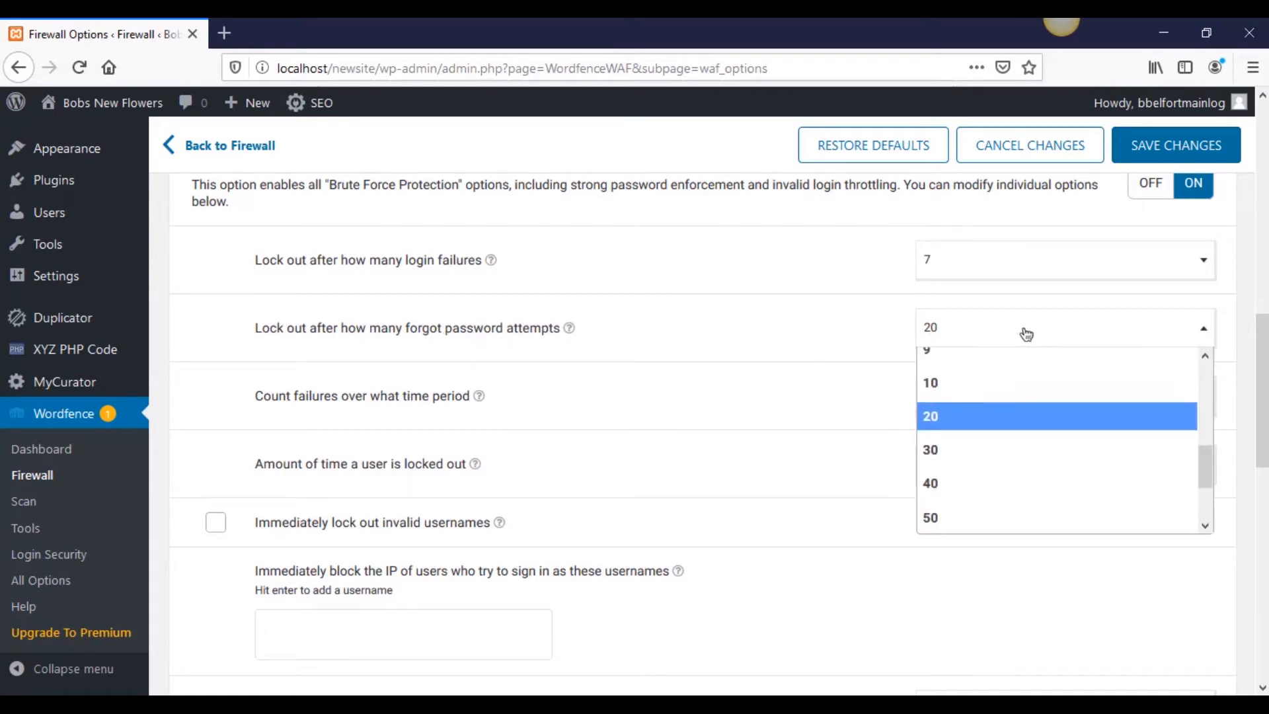
scroll(1004, 413, "up", 1)
scroll(1001, 414, "up", 2)
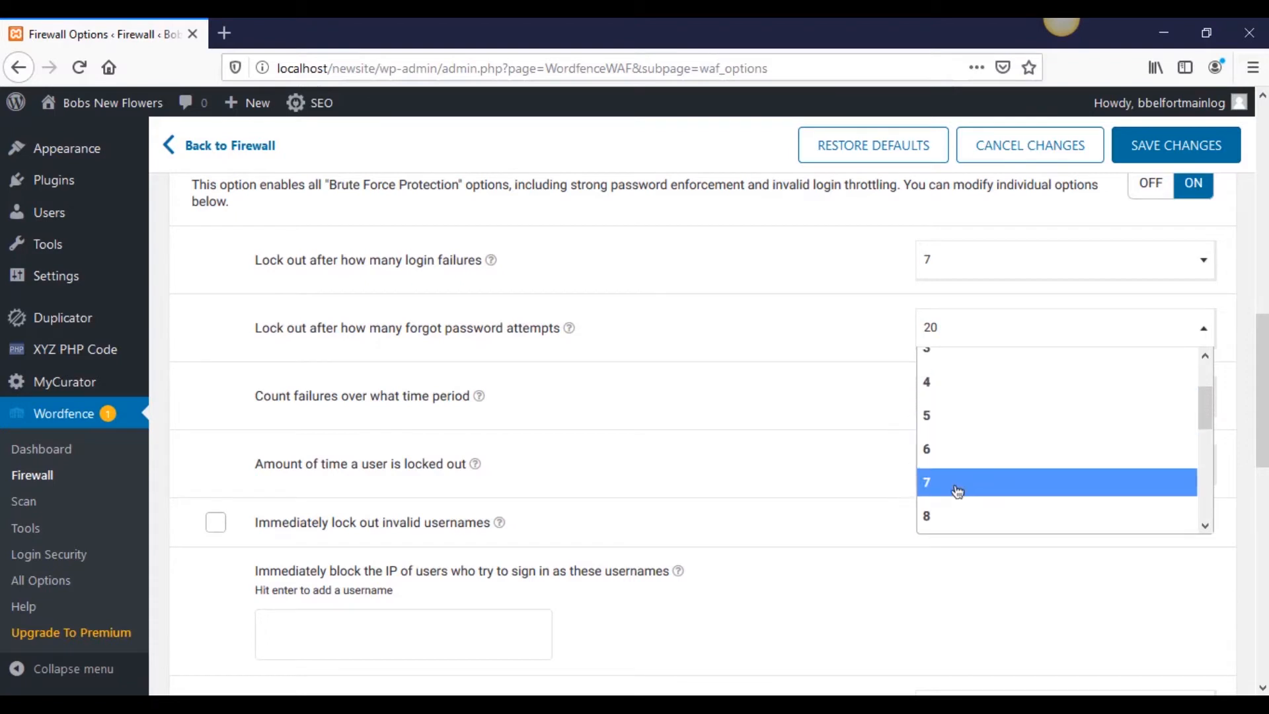
left_click(946, 476)
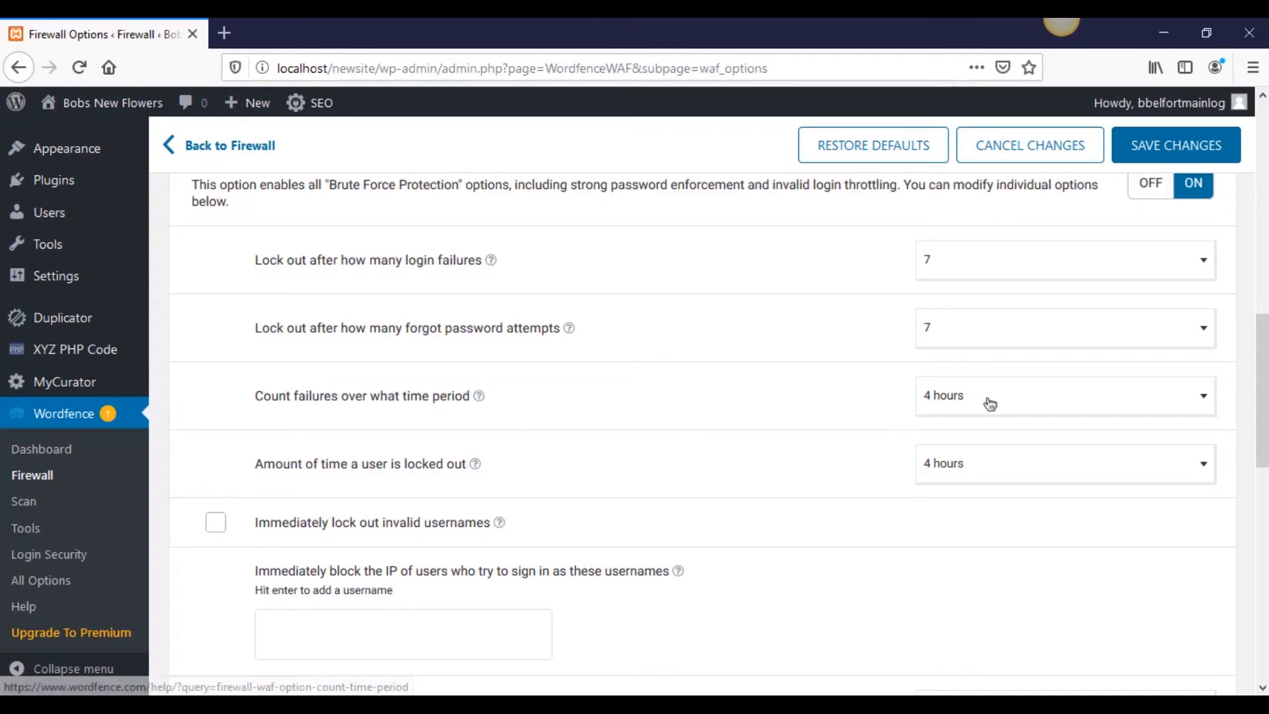
- Set the time period over which failures are counted to 6 hours
left_click(948, 394)
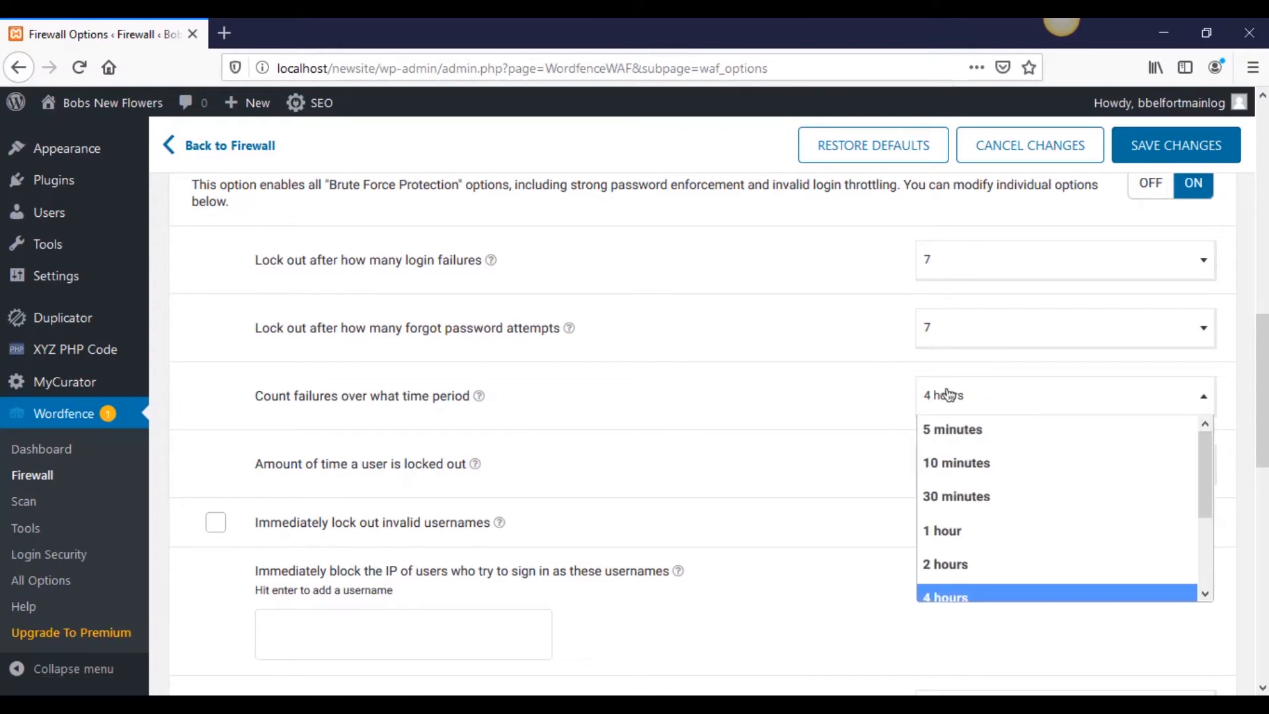
scroll(1204, 493, "down", 3)
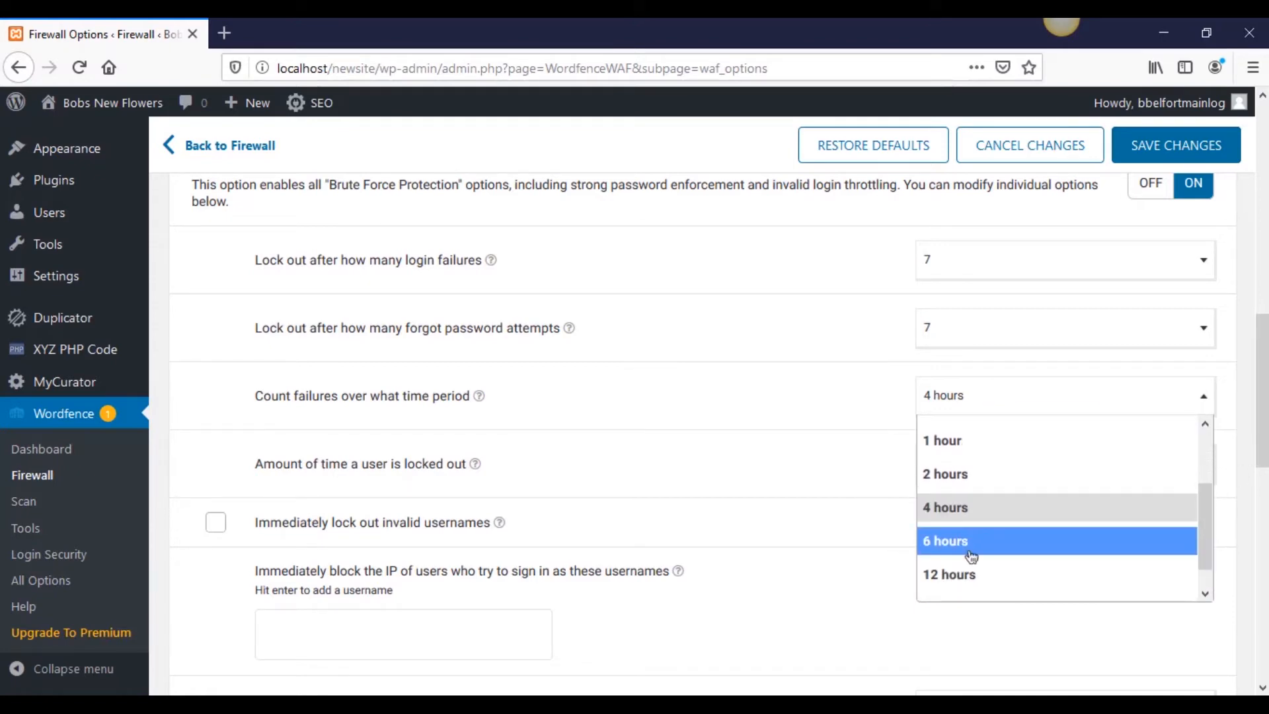
left_click(969, 548)
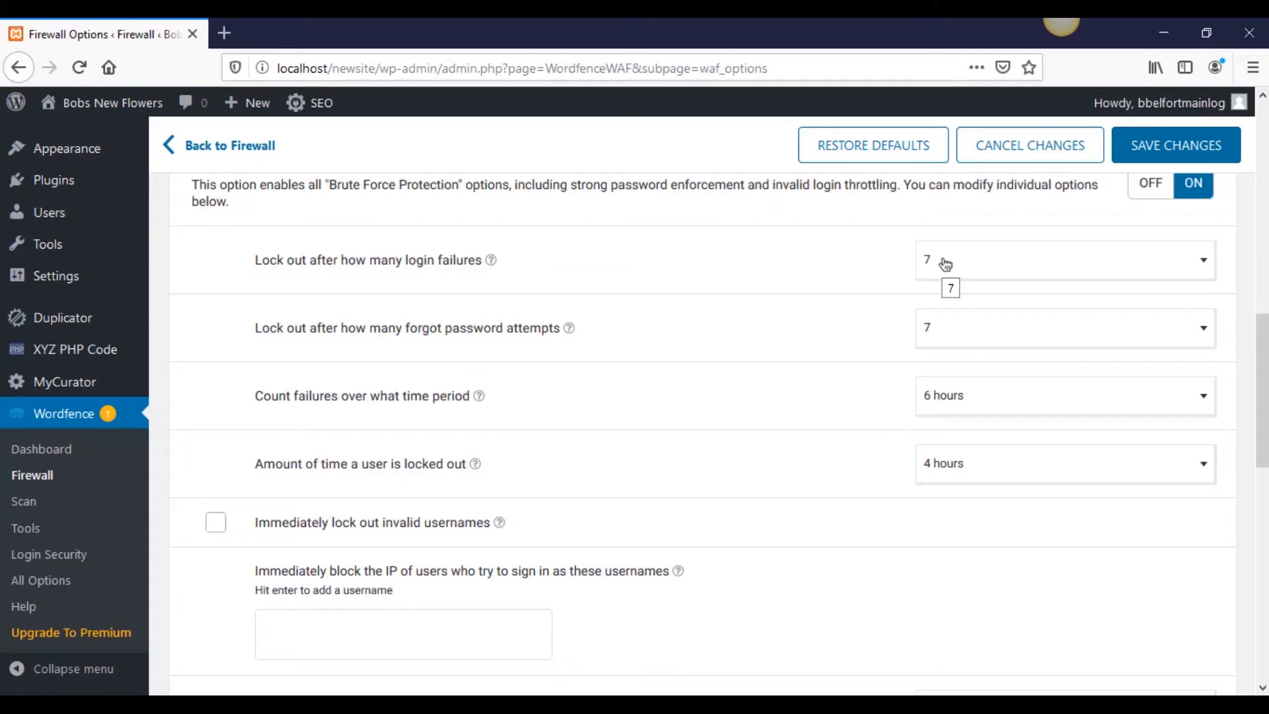
- Set the amount of time a user is locked out to 1 day
scroll(629, 368, "down", 3)
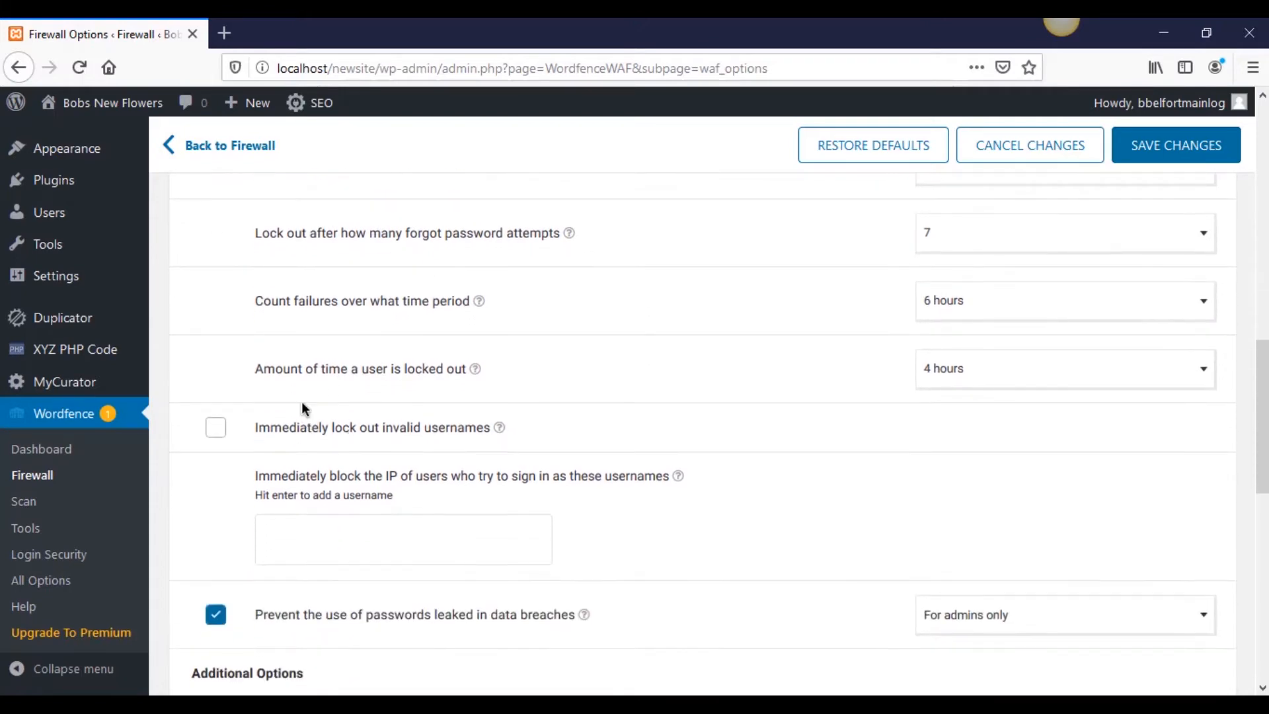
left_click(1211, 370)
left_click_drag(1208, 399, 1211, 487)
left_click(1183, 483)
scroll(658, 390, "up", 3)
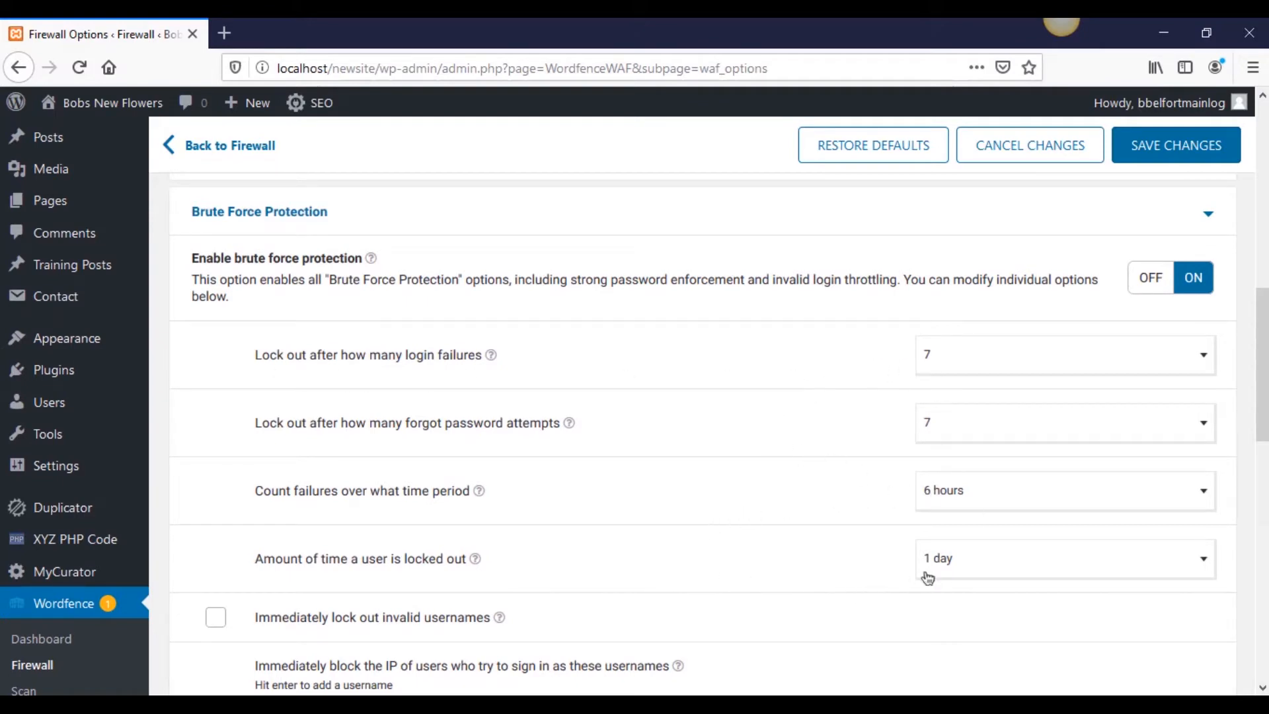
- Examine the invalid username lockout option and the list of usernames whose IPs are immediately blocked, activating its entry field
scroll(739, 523, "down", 3)
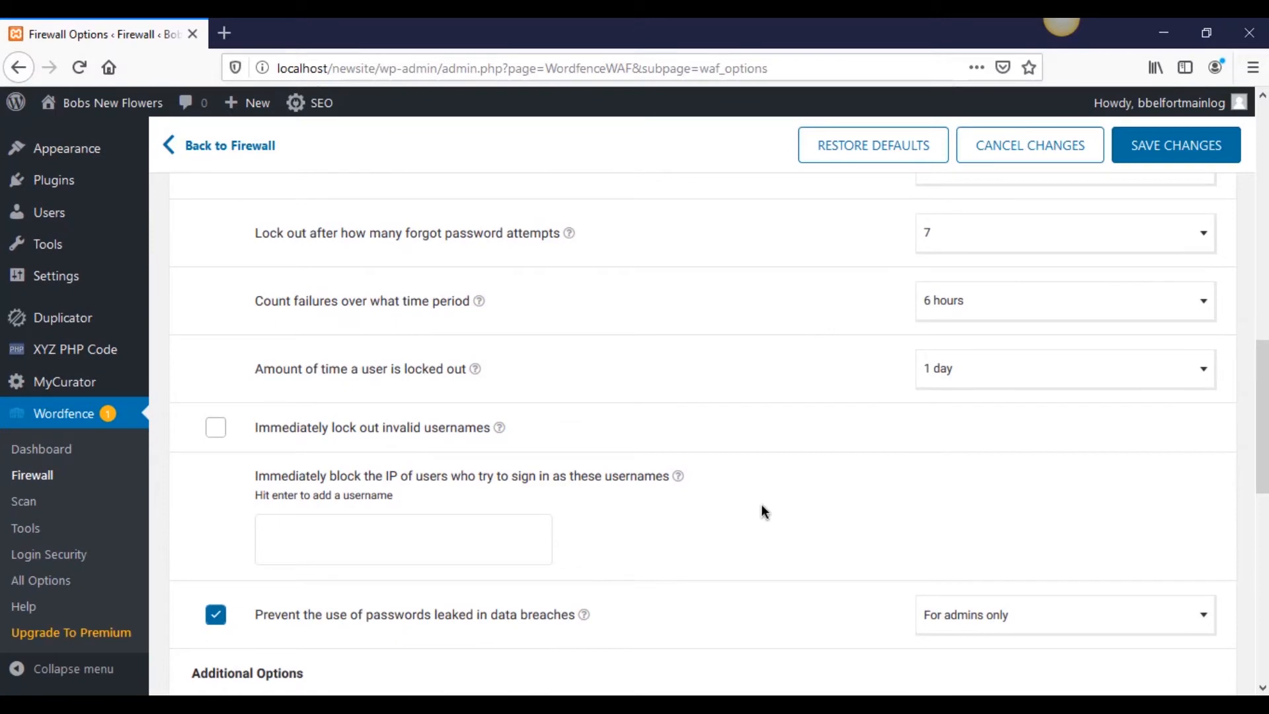
scroll(763, 510, "down", 2)
scroll(770, 489, "up", 1)
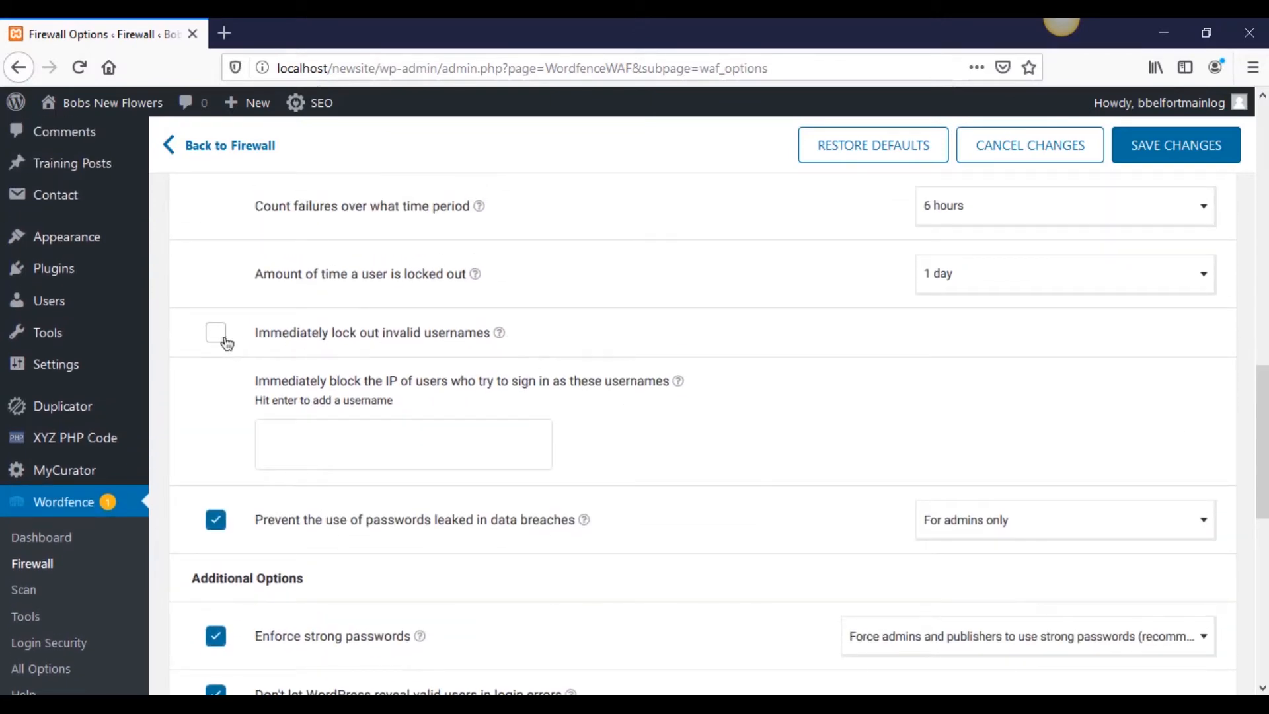
scroll(190, 418, "down", 1)
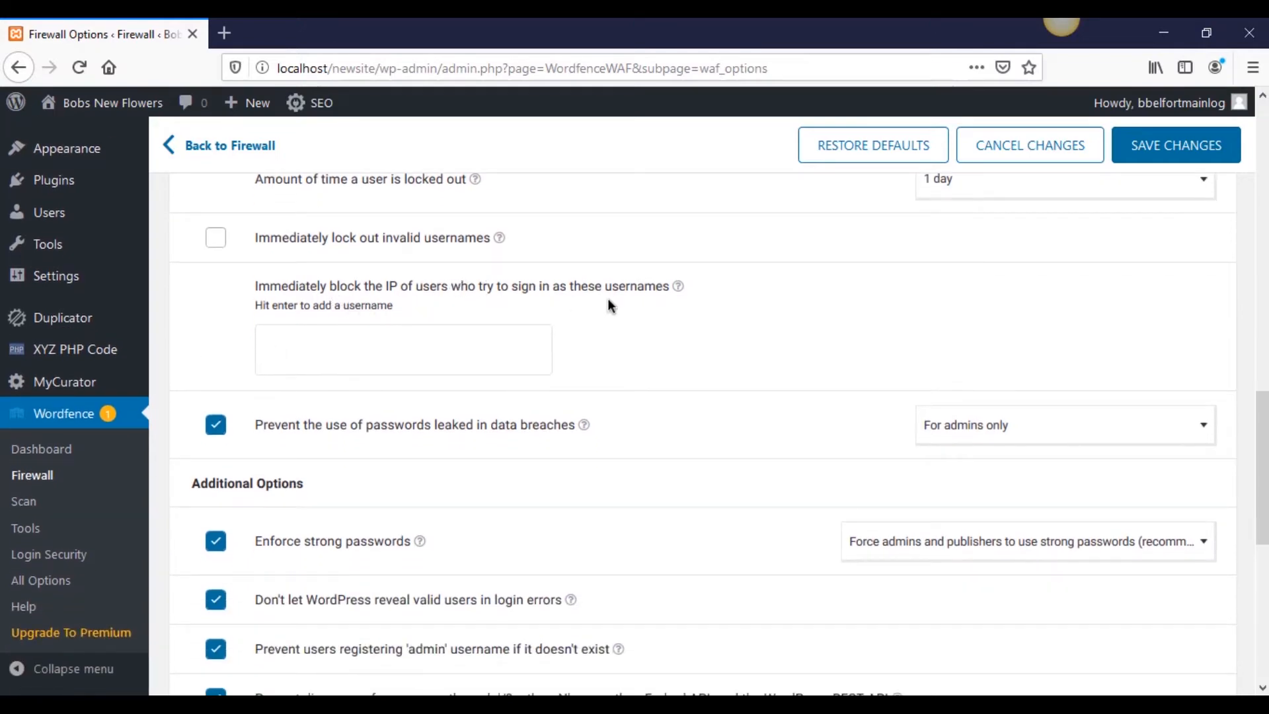
left_click(482, 342)
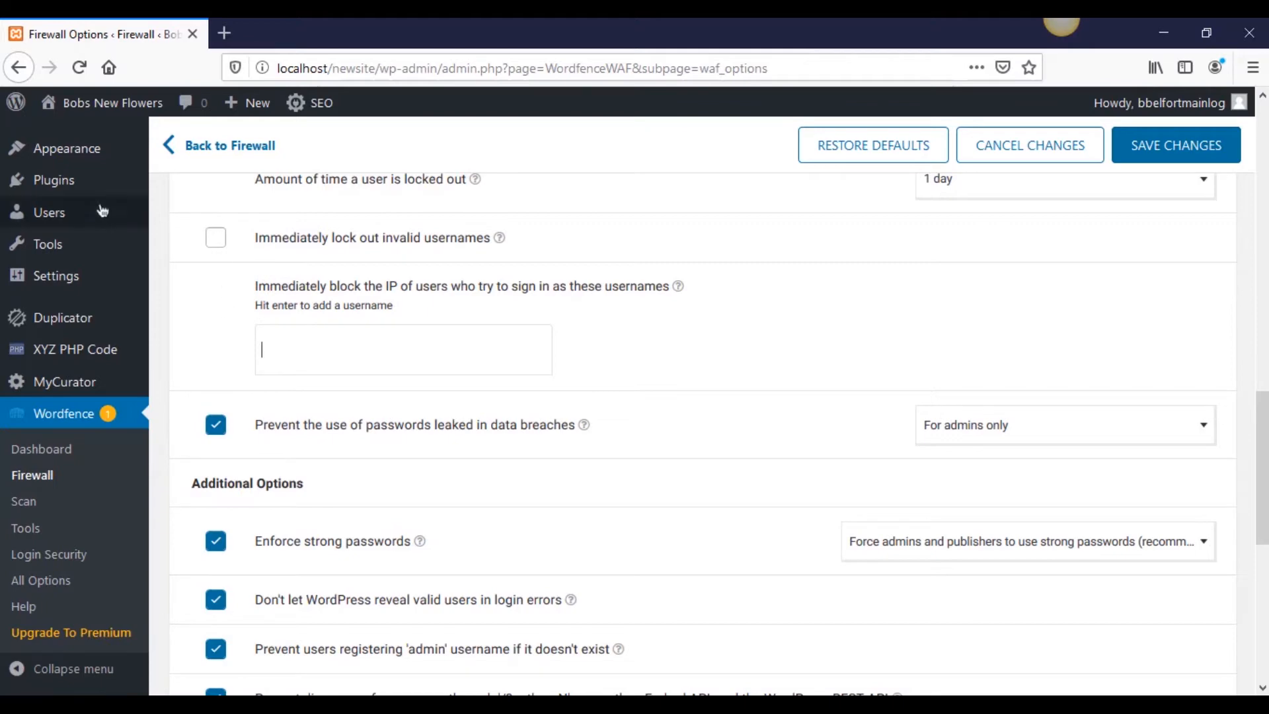
mouse_move(99, 210)
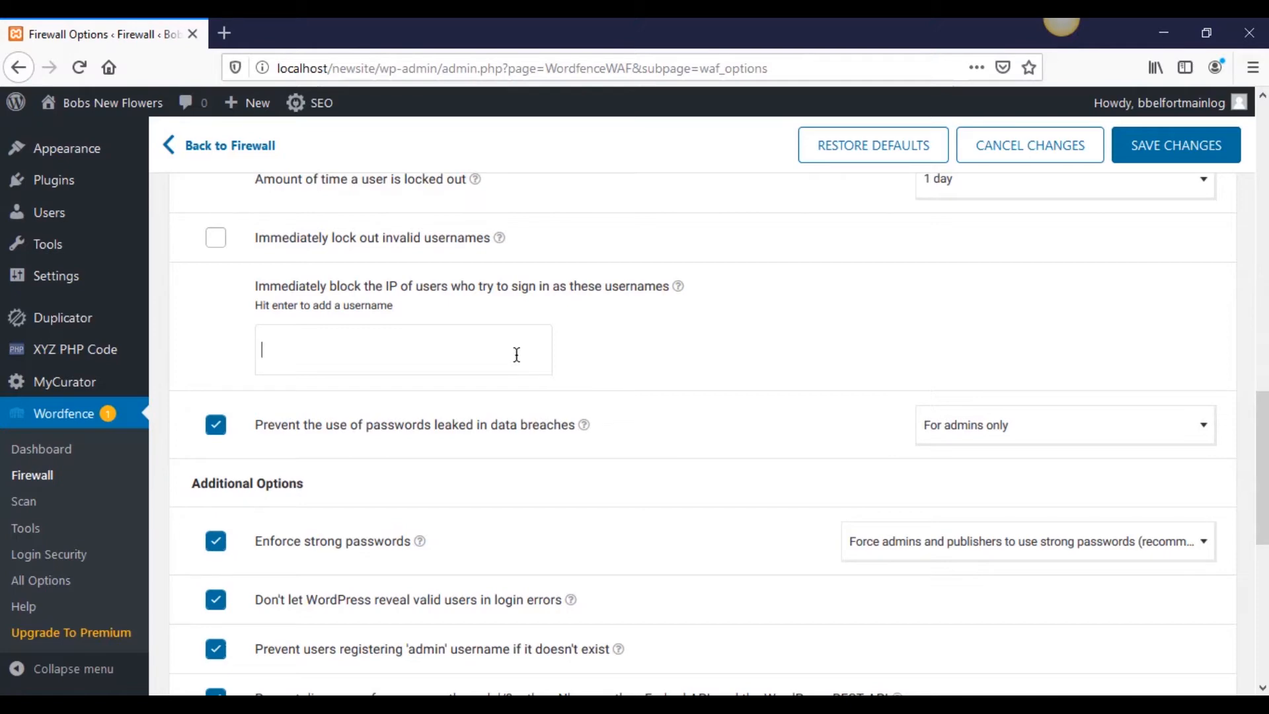
- Examine the leaked password prevention setting and the Additional Options for strong passwords, username protection and block pages
scroll(634, 360, "down", 3)
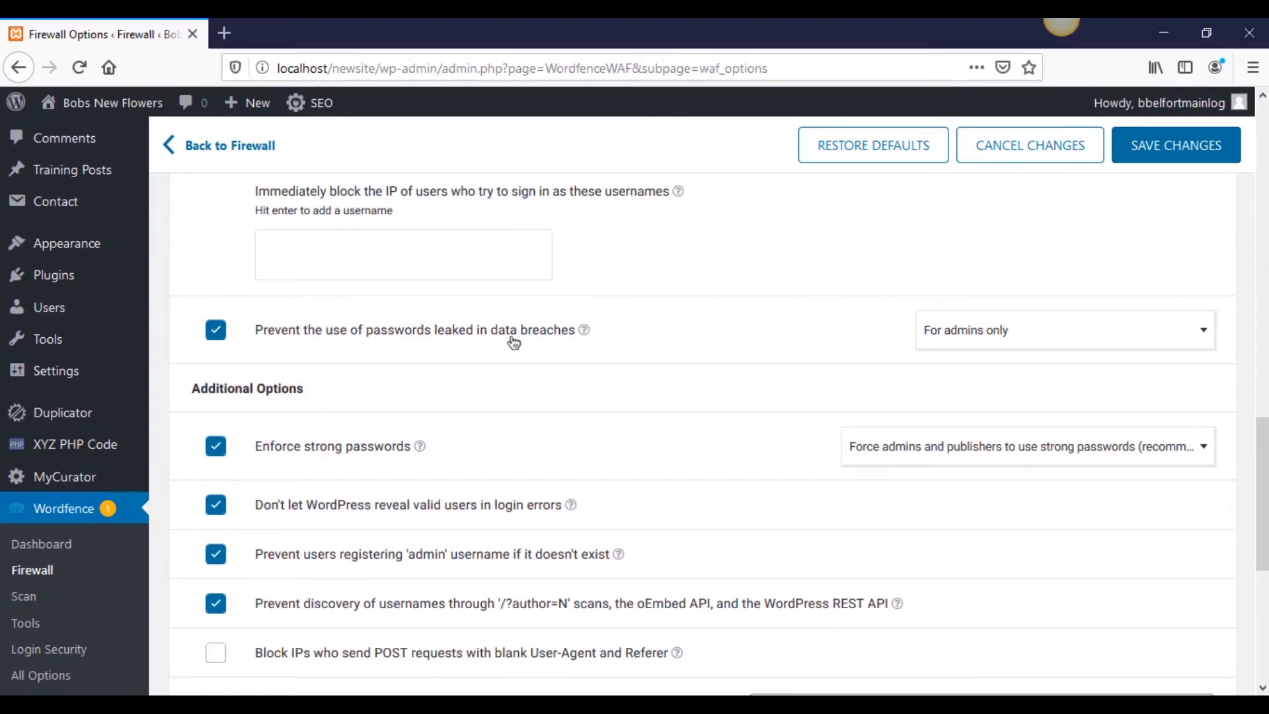
scroll(687, 354, "down", 6)
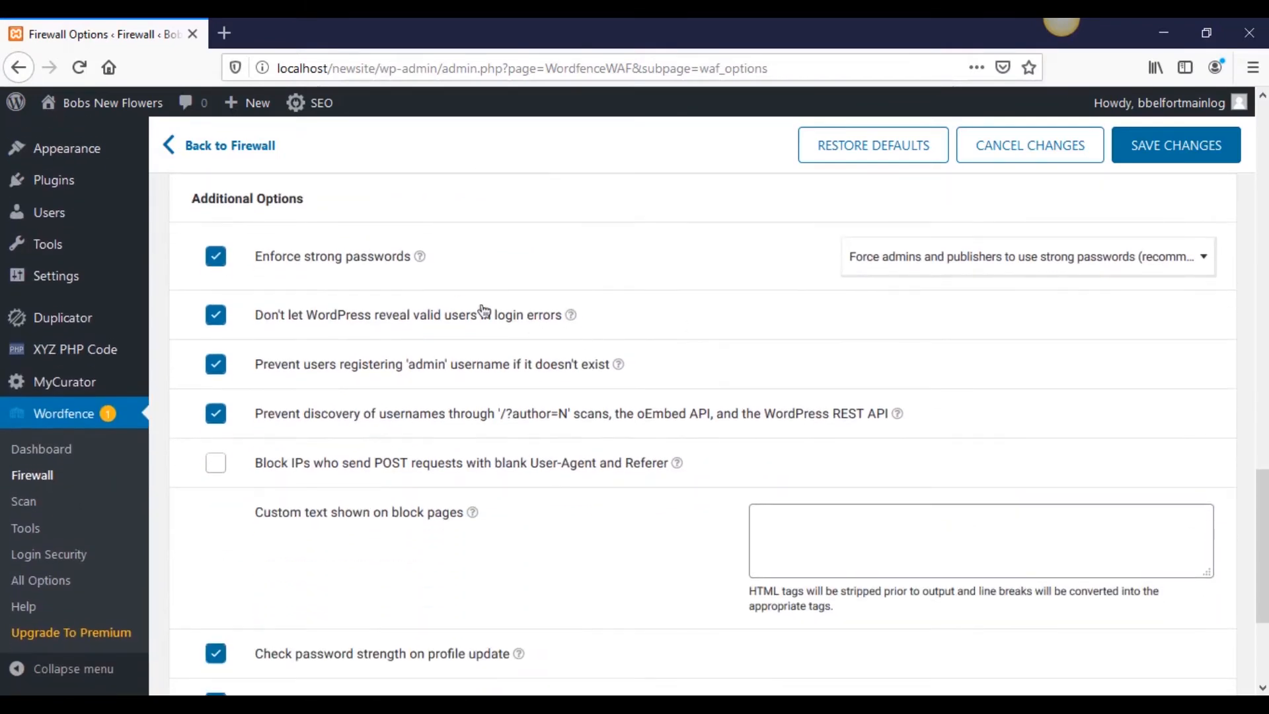
scroll(734, 307, "up", 3)
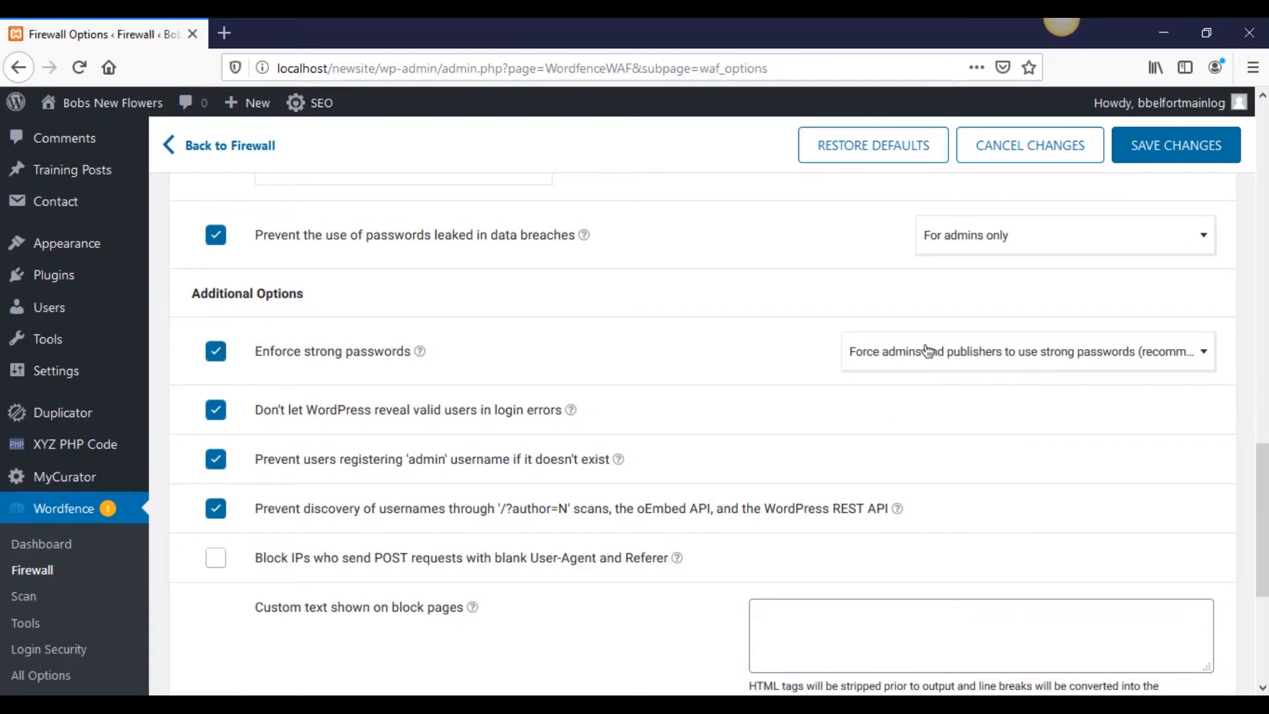
scroll(805, 353, "down", 3)
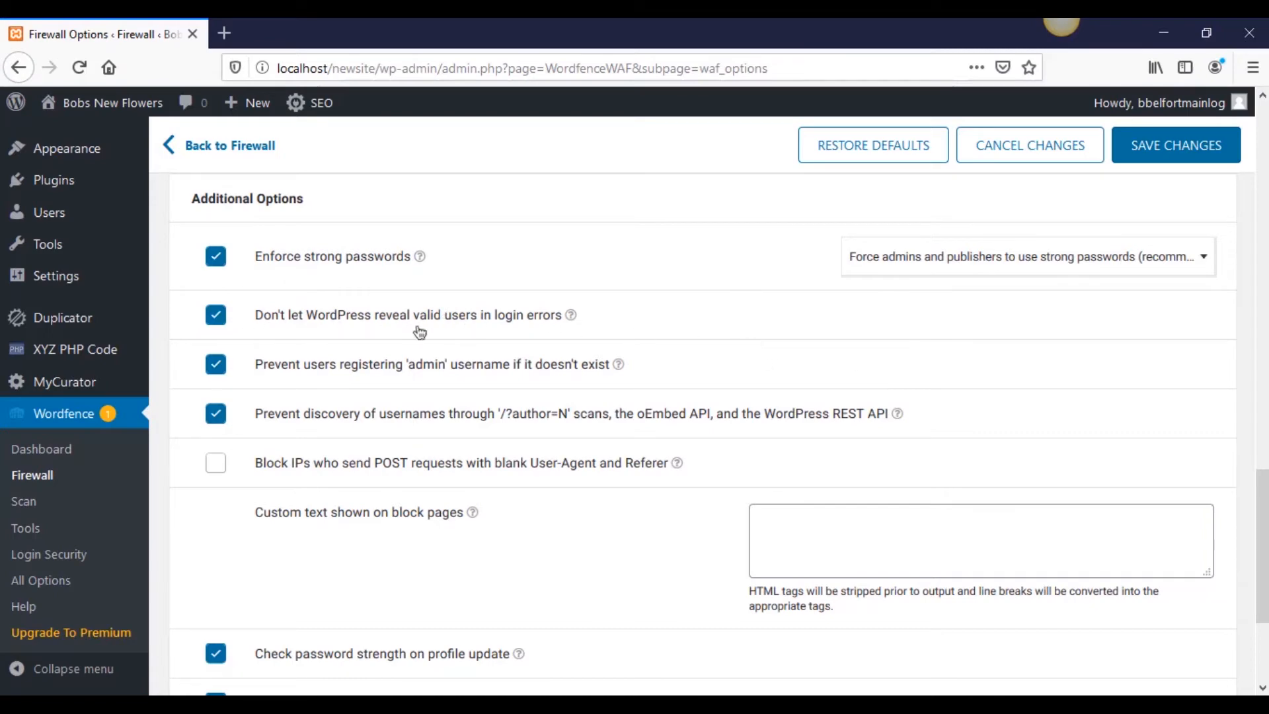
scroll(837, 309, "down", 3)
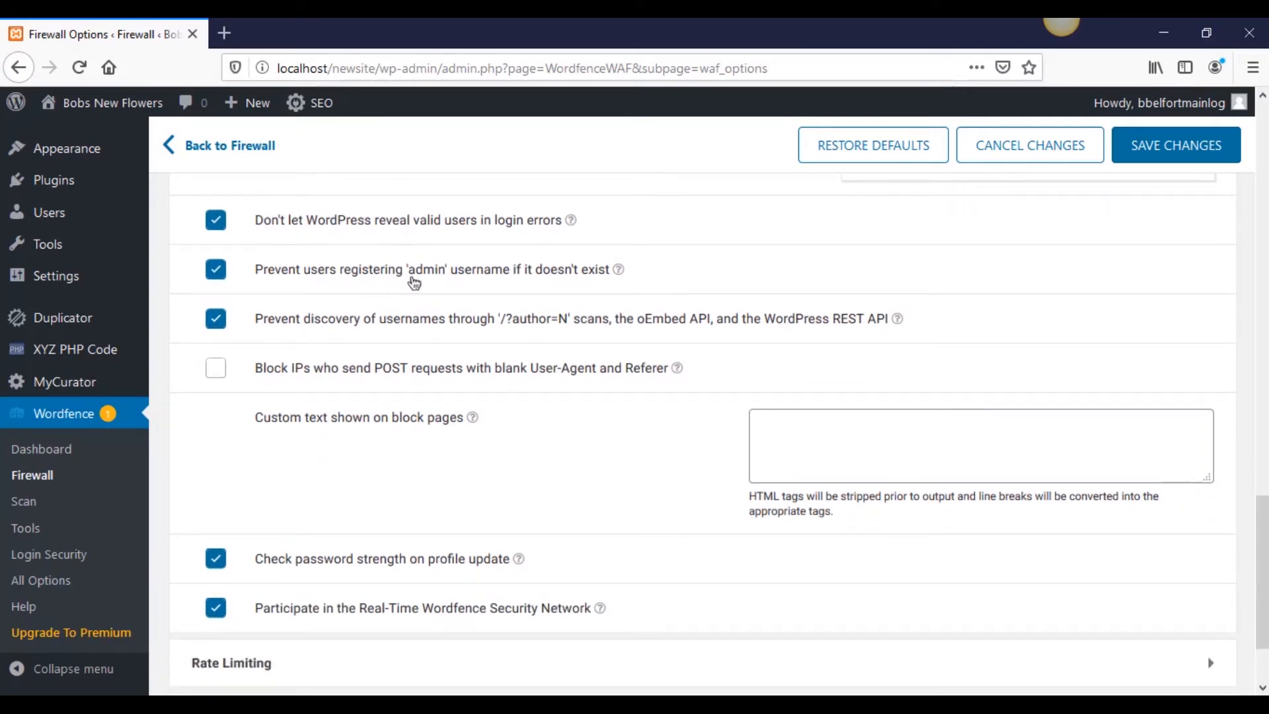
scroll(836, 324, "up", 3)
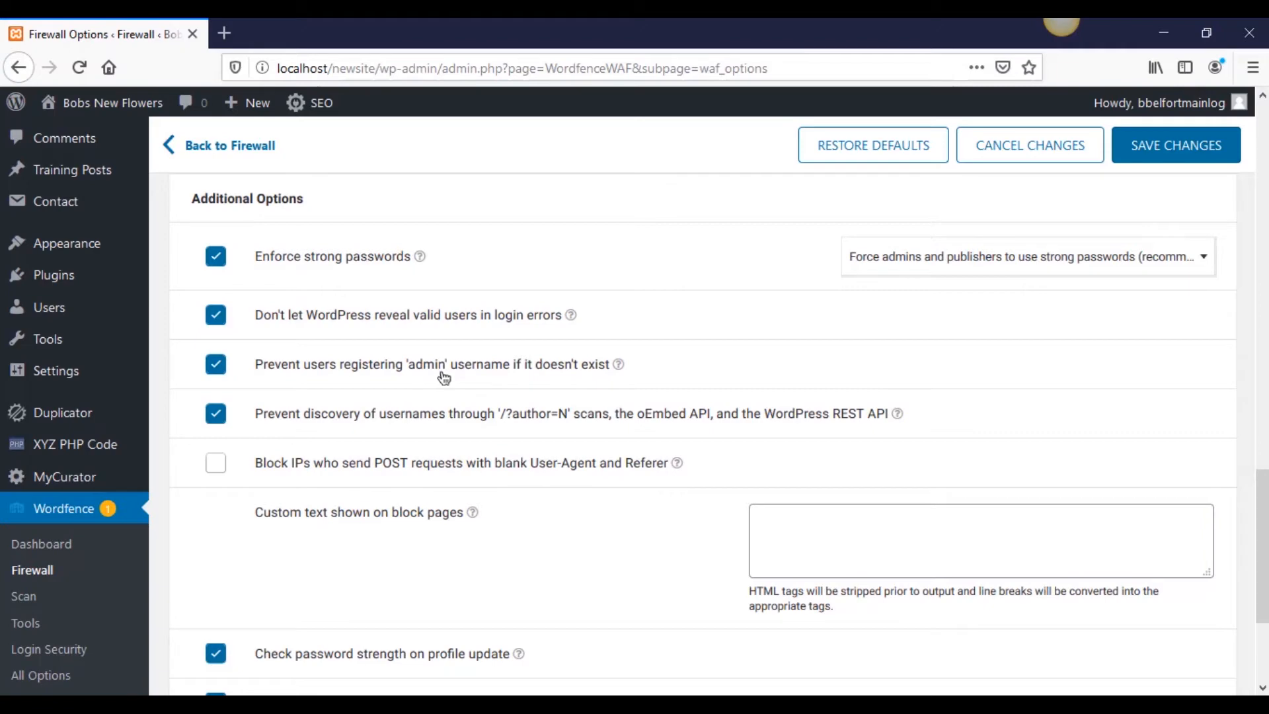
scroll(1005, 317, "down", 1)
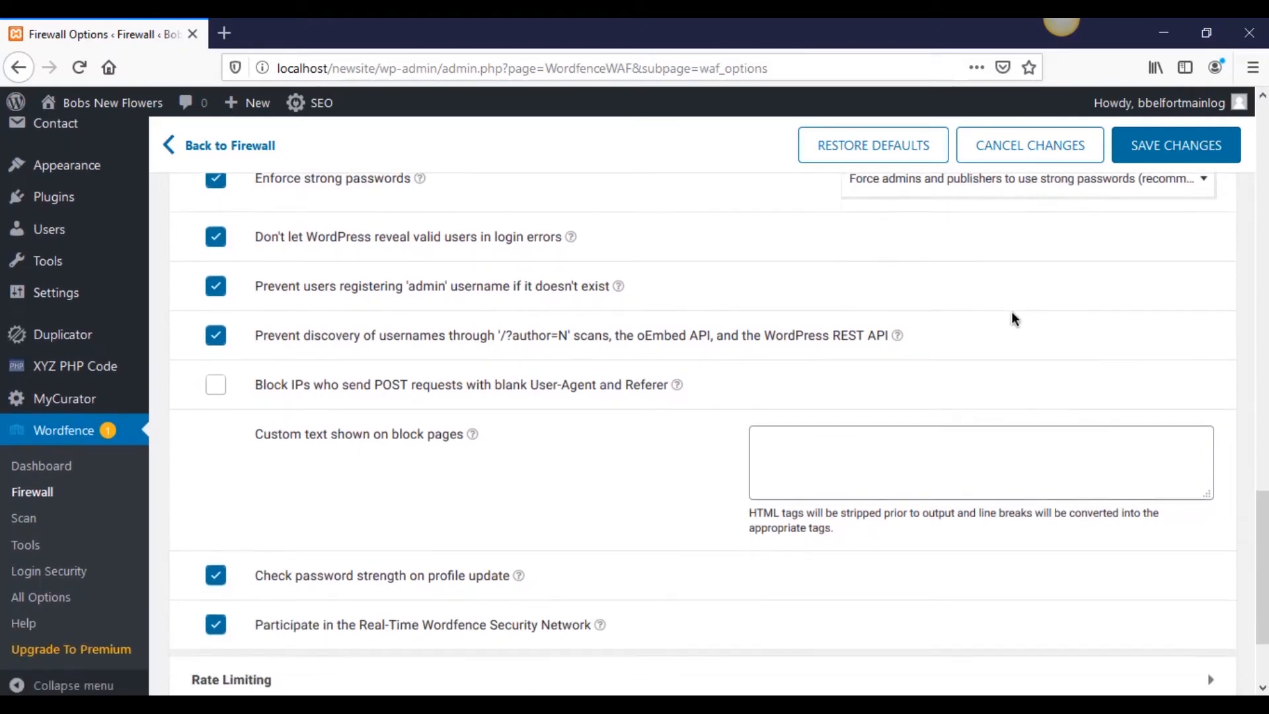
scroll(1025, 308, "up", 1)
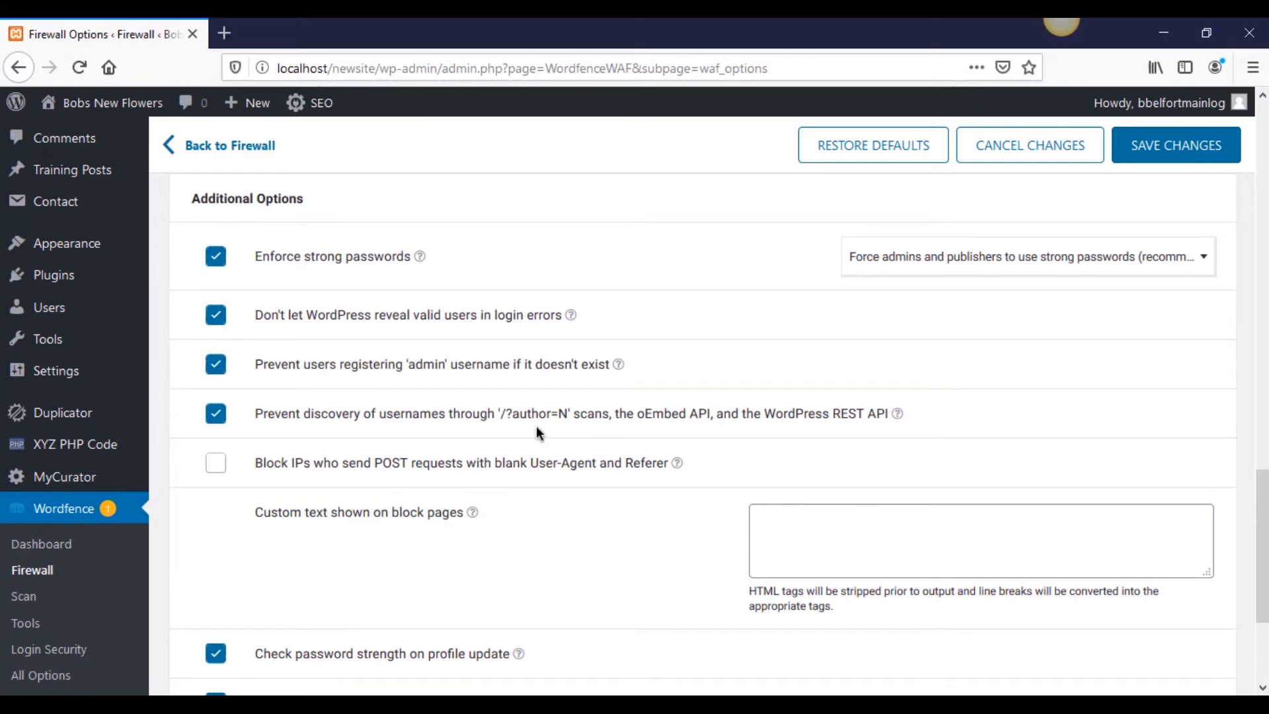
scroll(467, 334, "down", 2)
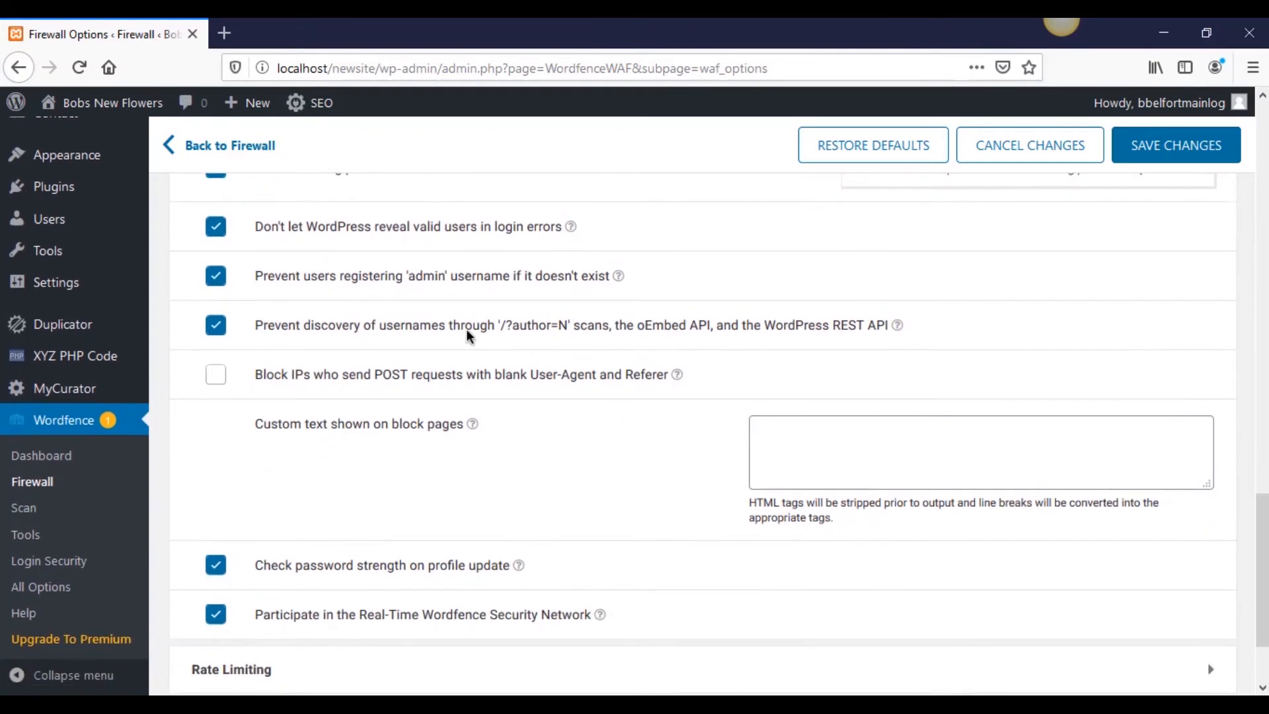
- Examine the remaining Additional Options and the lockout settings of the brute force protection
scroll(657, 439, "down", 3)
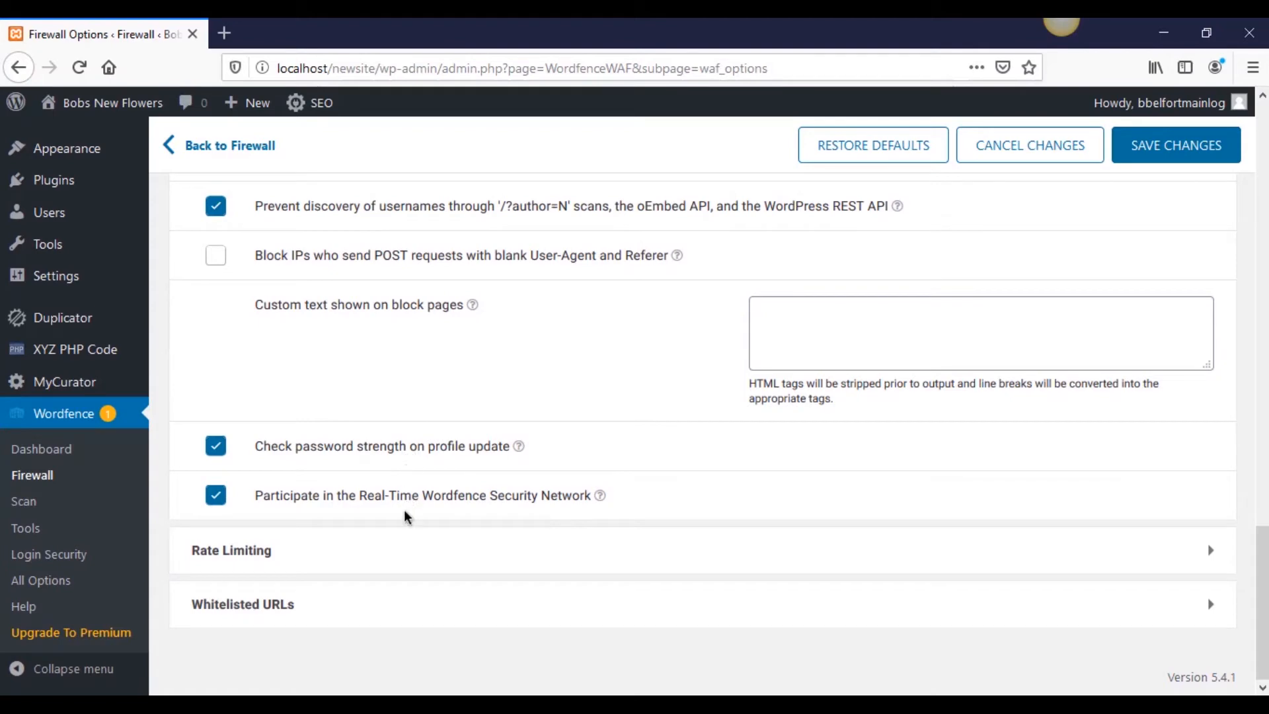
scroll(517, 522, "up", 12)
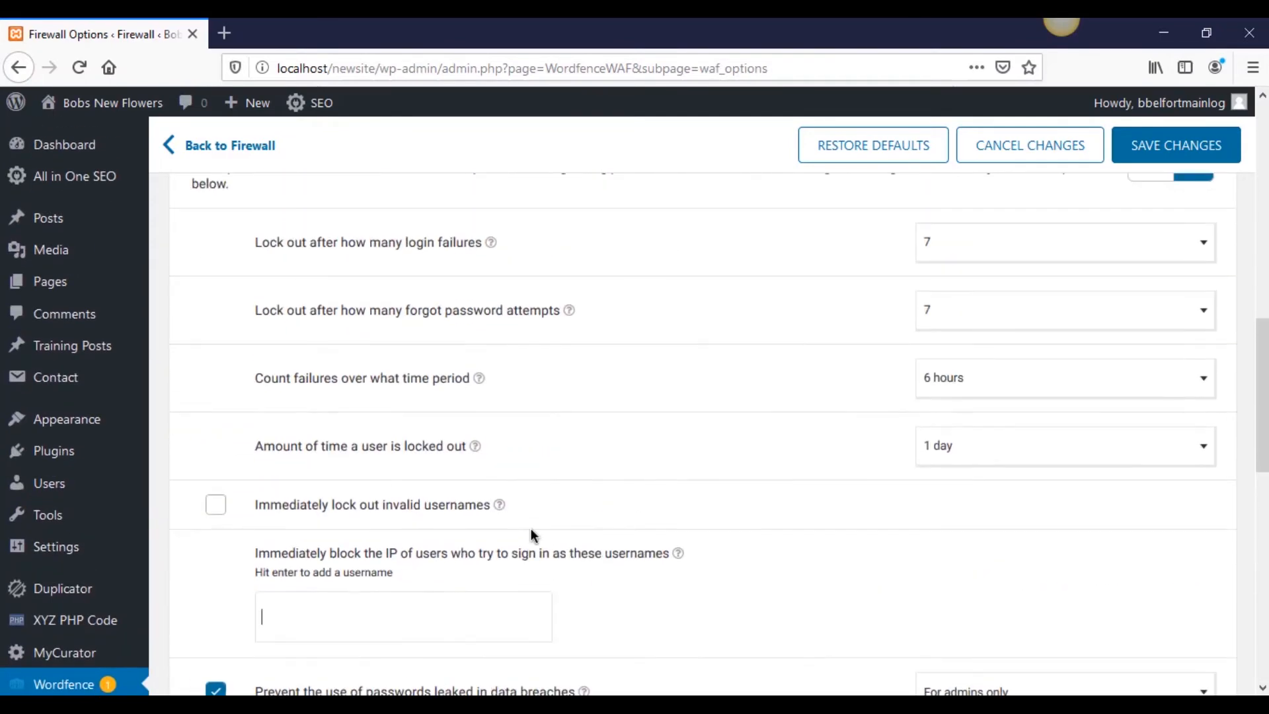
scroll(530, 529, "down", 1)
scroll(921, 538, "up", 2)
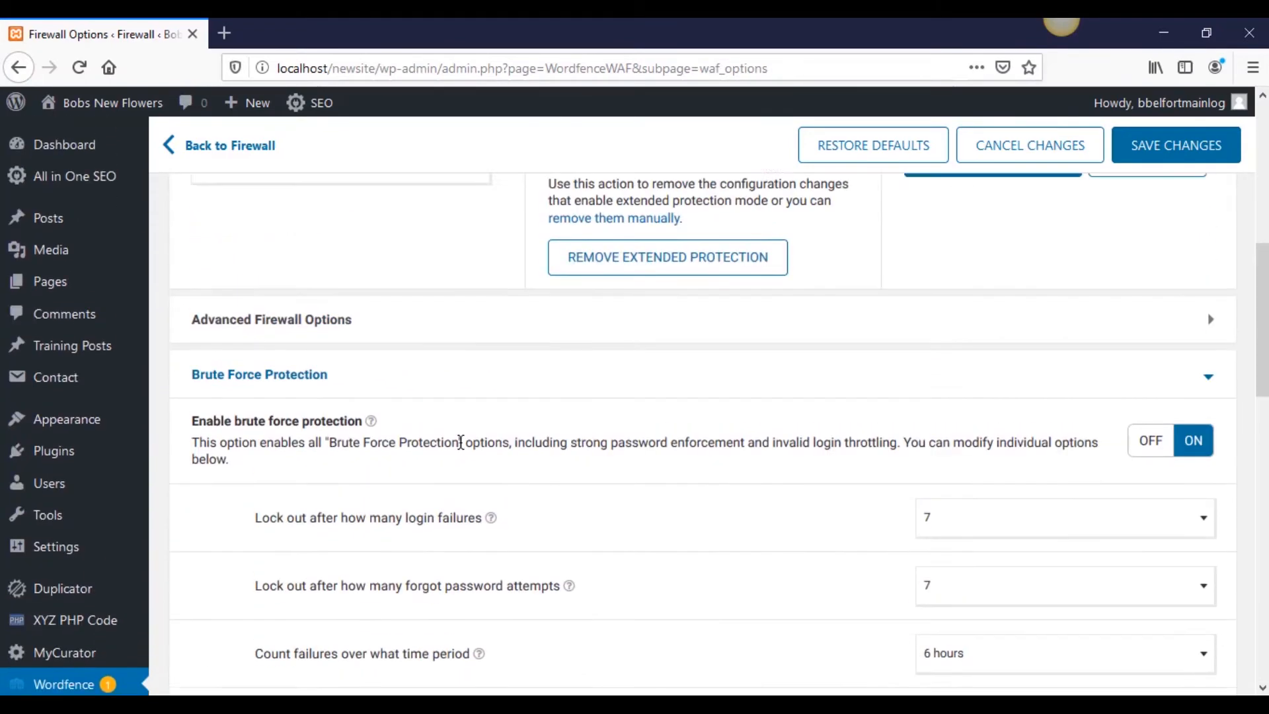
scroll(1206, 374, "down", 1)
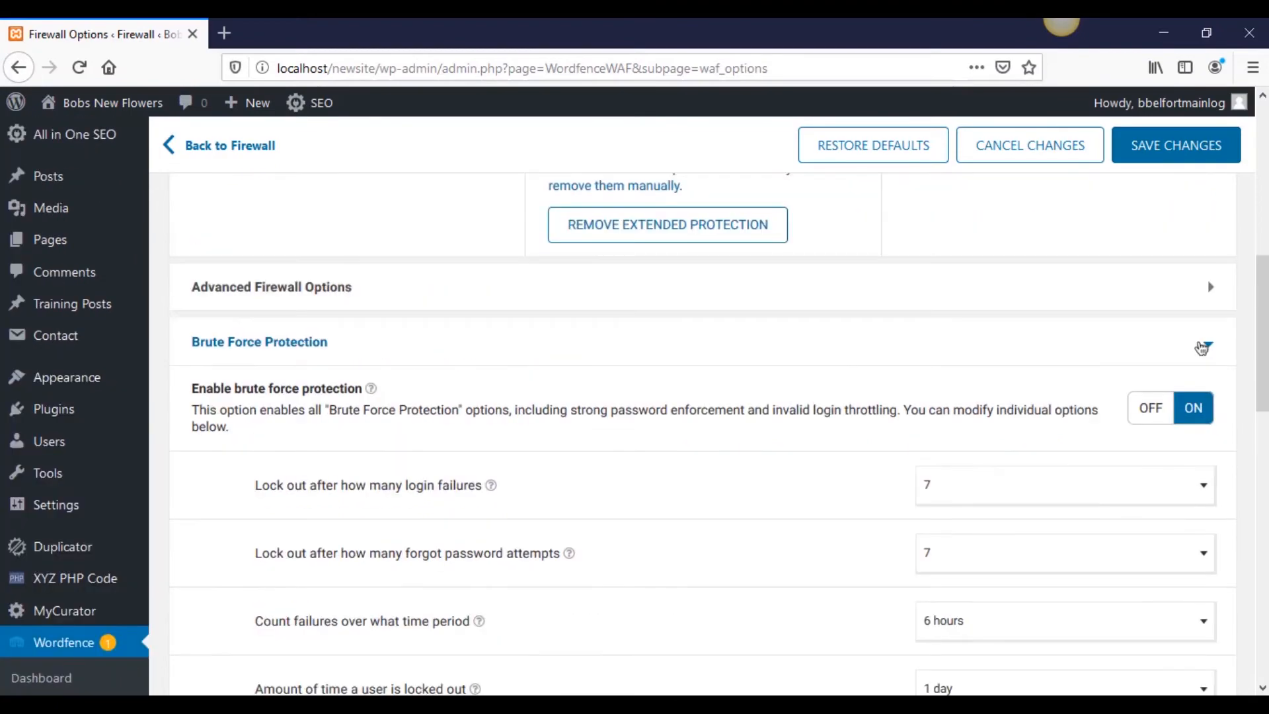
- Collapse Brute Force Protection, expand Advanced Firewall Options and examine the entry for whitelisted IP addresses that bypass all rules
left_click(1203, 348)
left_click(1210, 289)
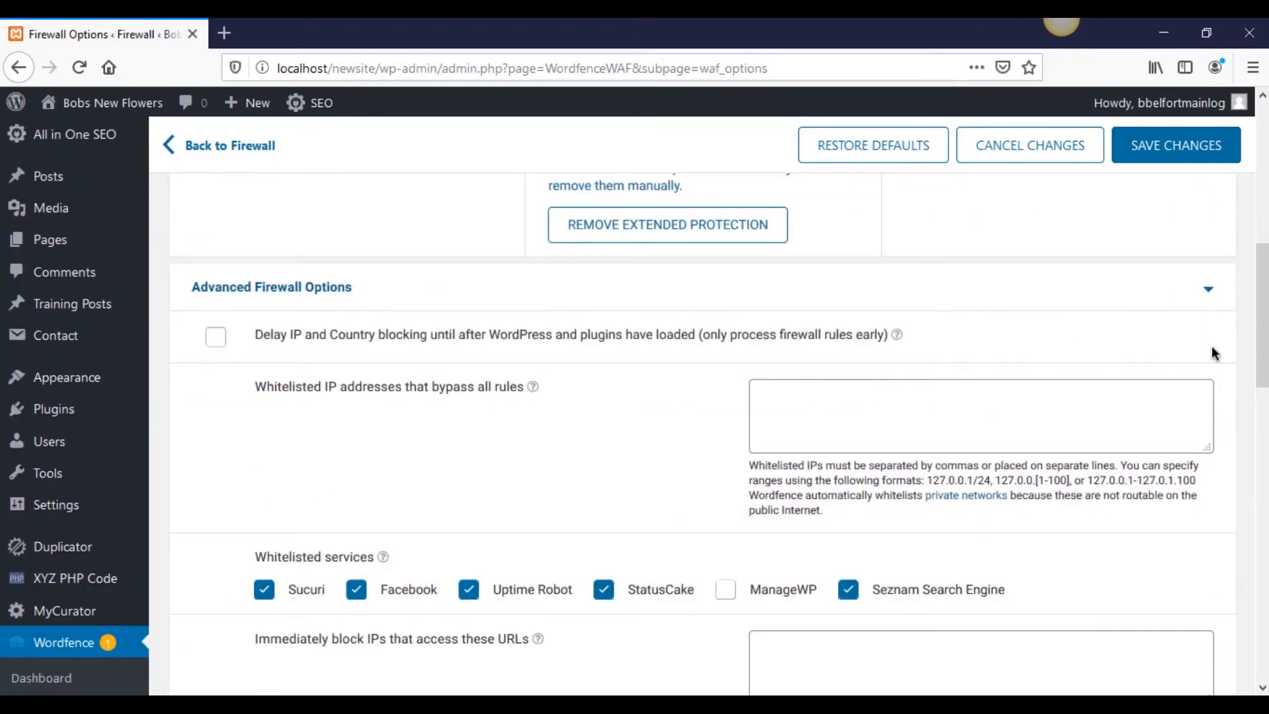
scroll(1212, 368, "down", 6)
scroll(1211, 368, "up", 6)
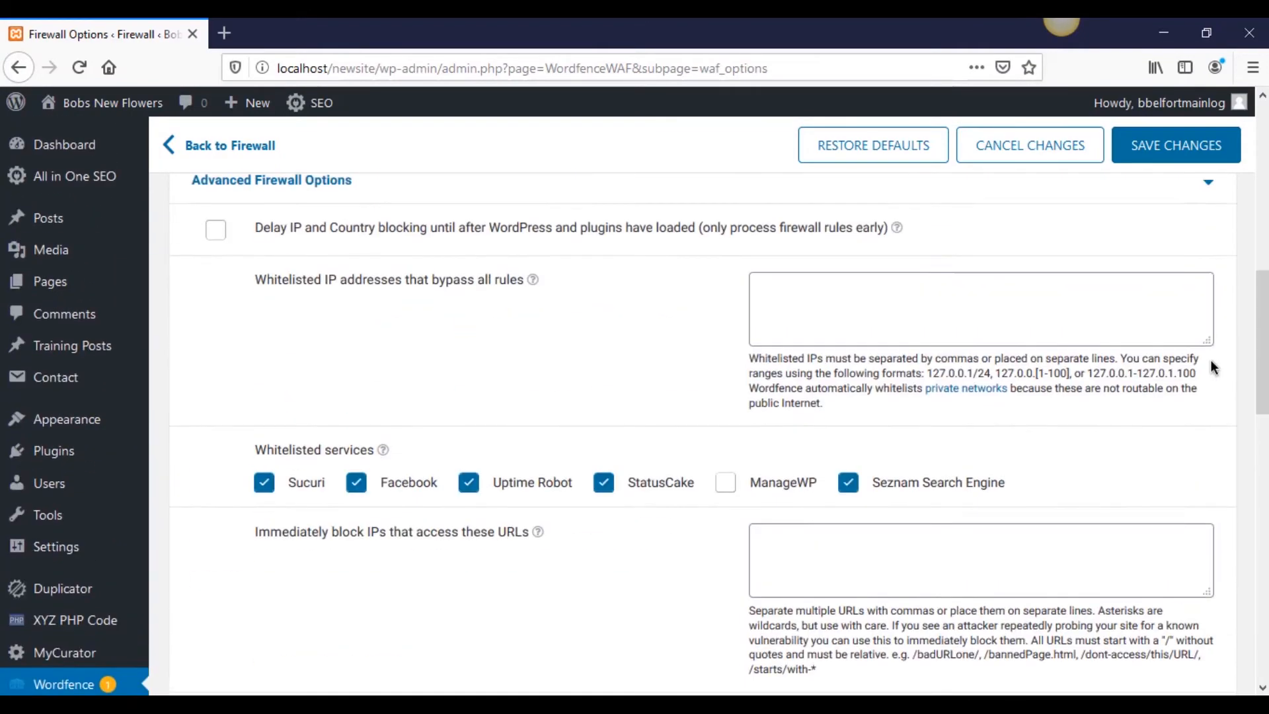
scroll(1211, 368, "up", 1)
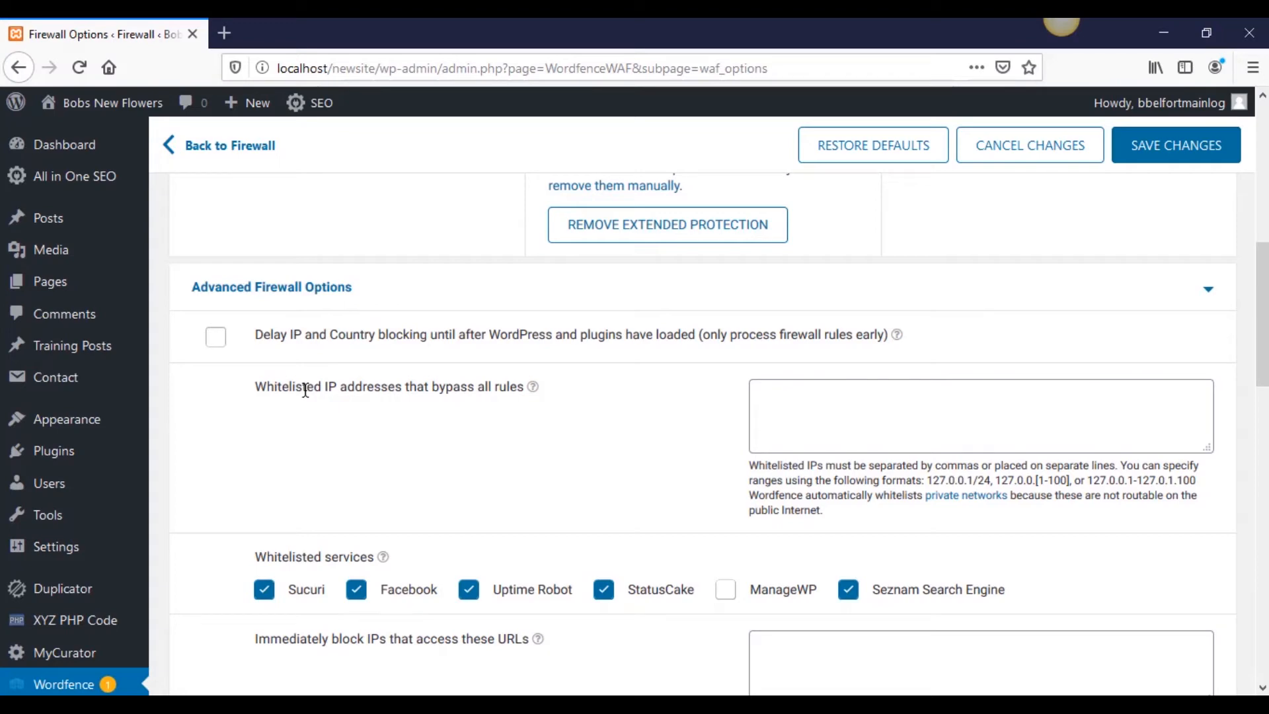
scroll(205, 427, "down", 2)
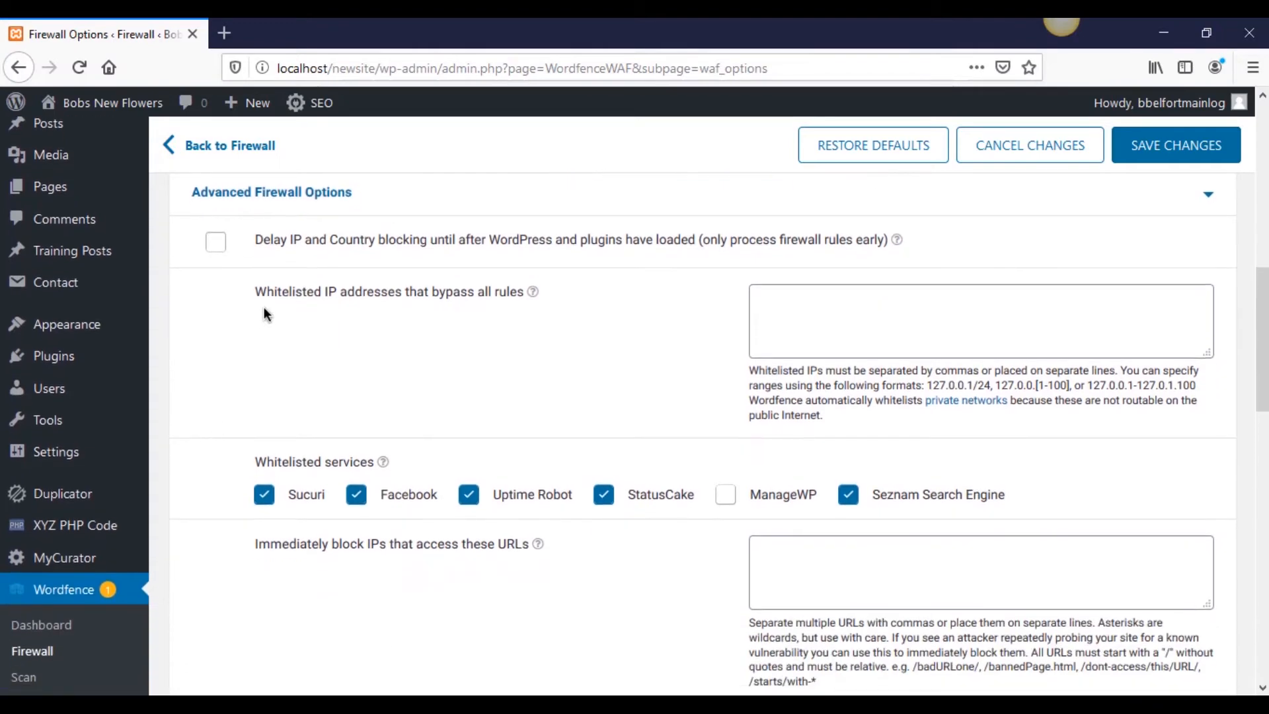
left_click(897, 351)
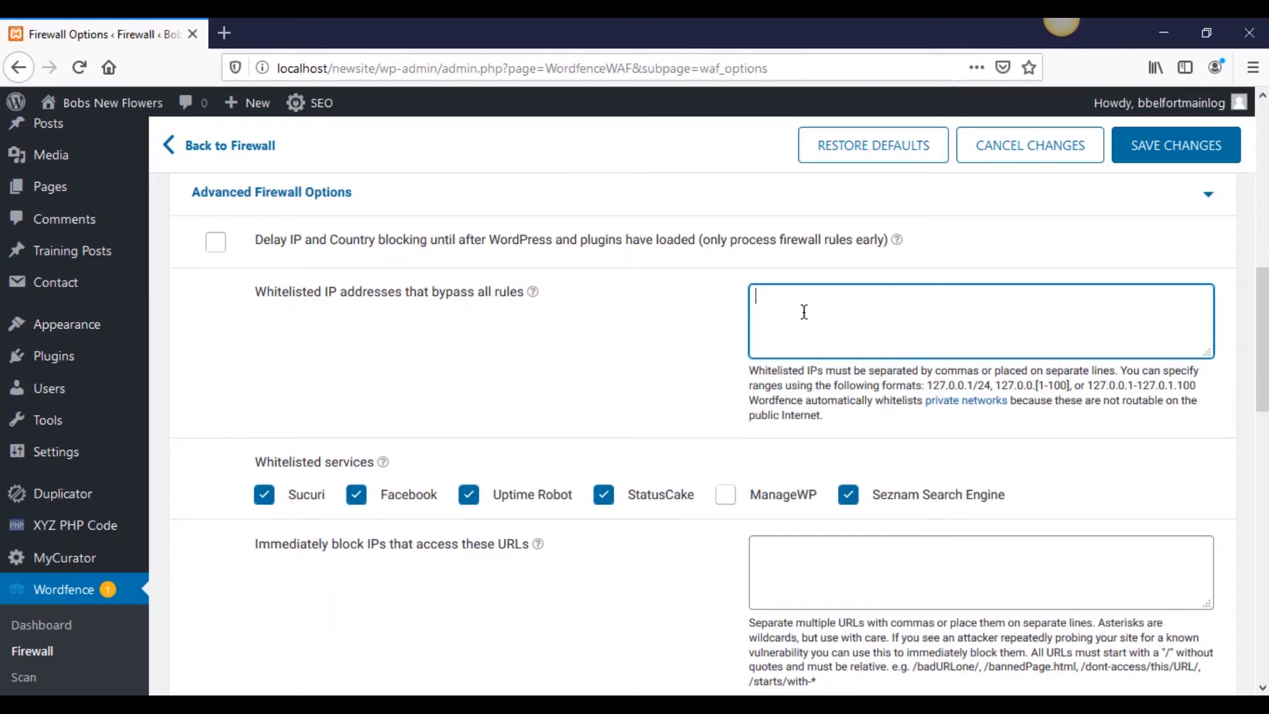
left_click(665, 318)
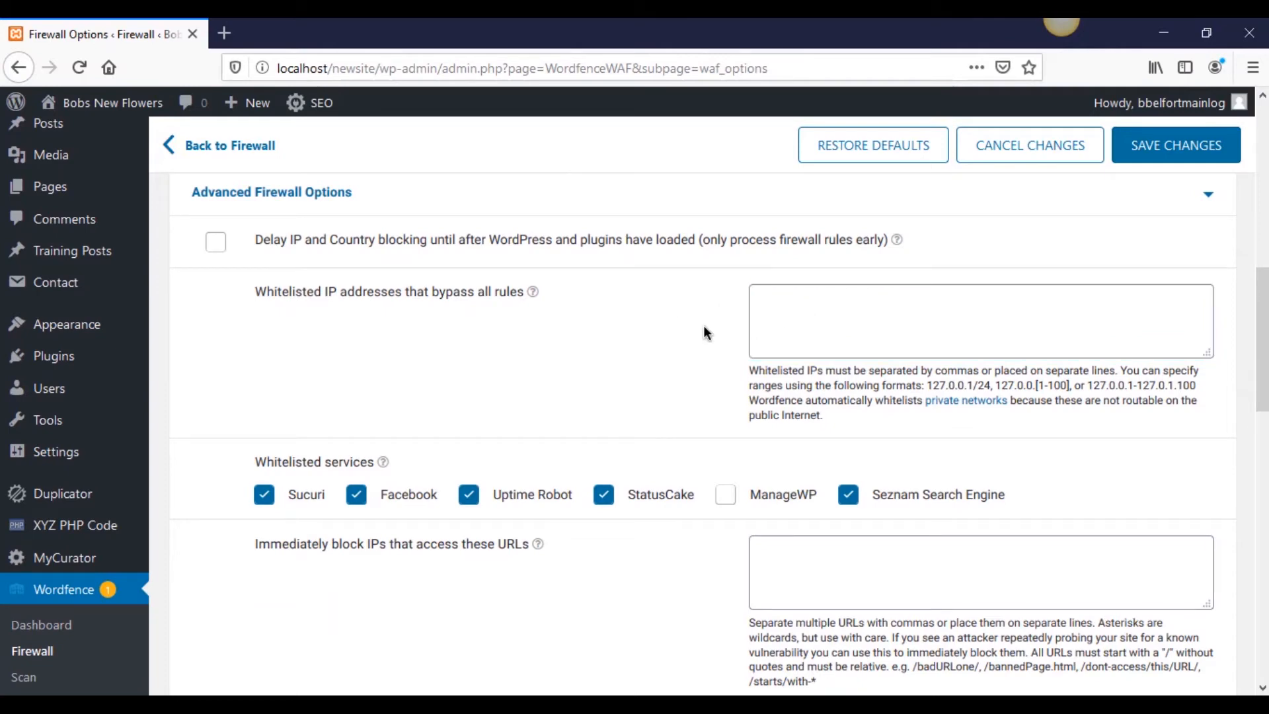
- Examine the whitelisted services, the URLs whose visitors' IPs are immediately blocked, and the IP addresses ignored for firewall alerting
scroll(700, 330, "down", 3)
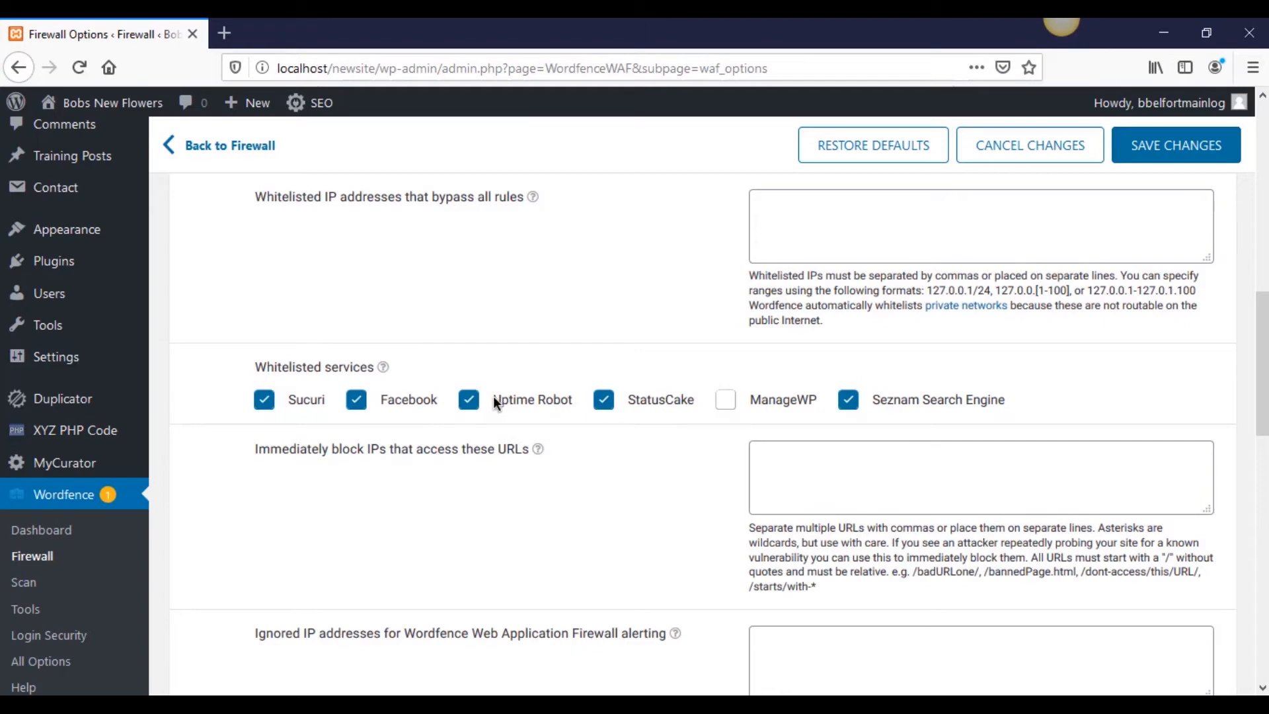
scroll(609, 472, "down", 1)
scroll(609, 472, "down", 3)
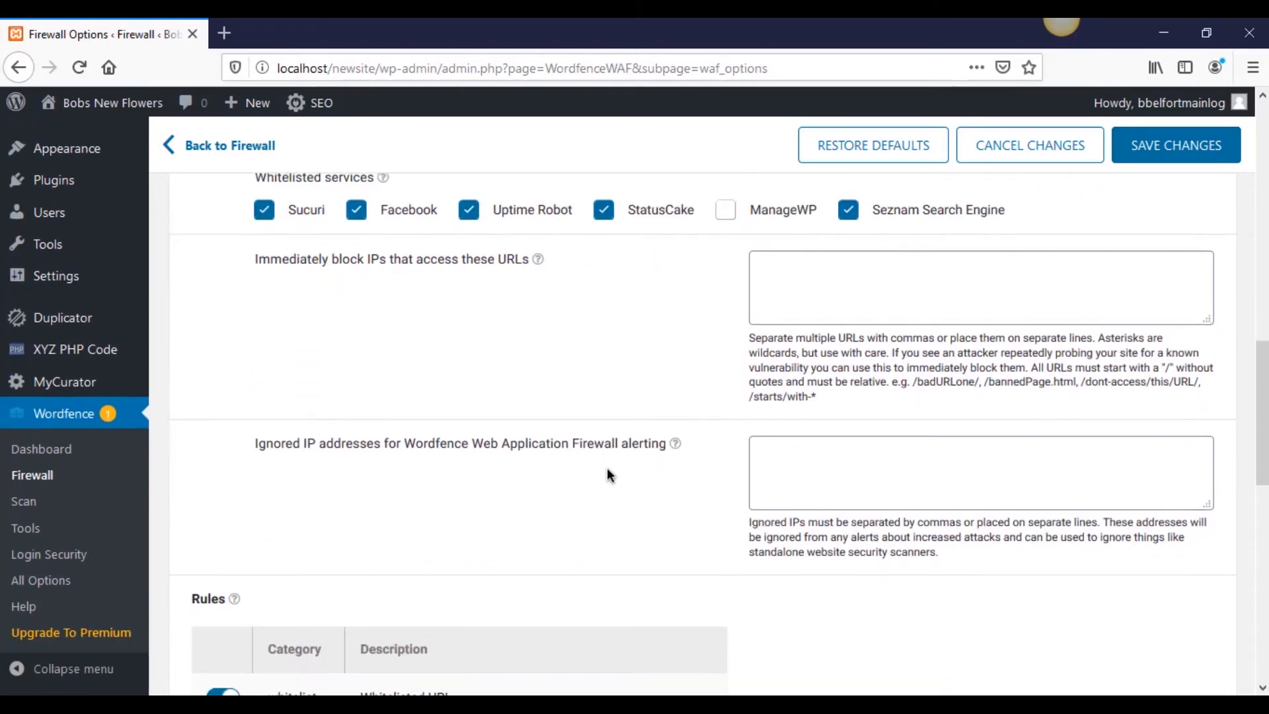
left_click(772, 274)
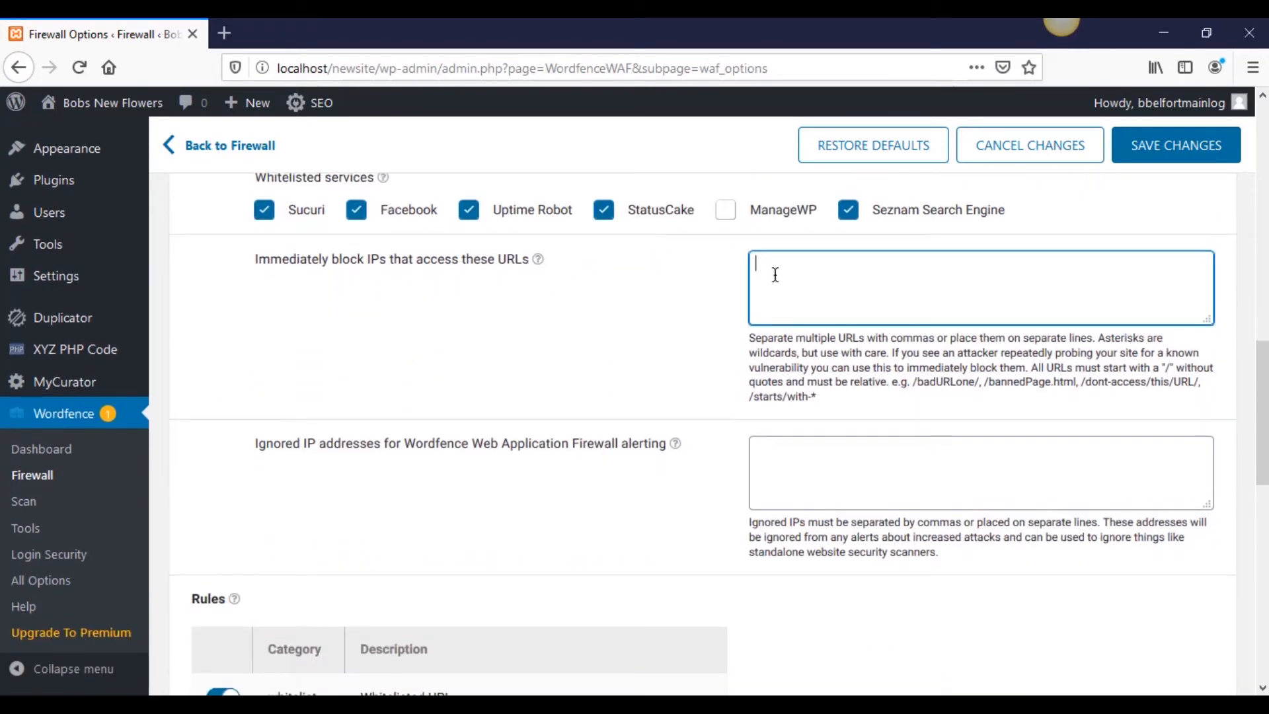
left_click(873, 331)
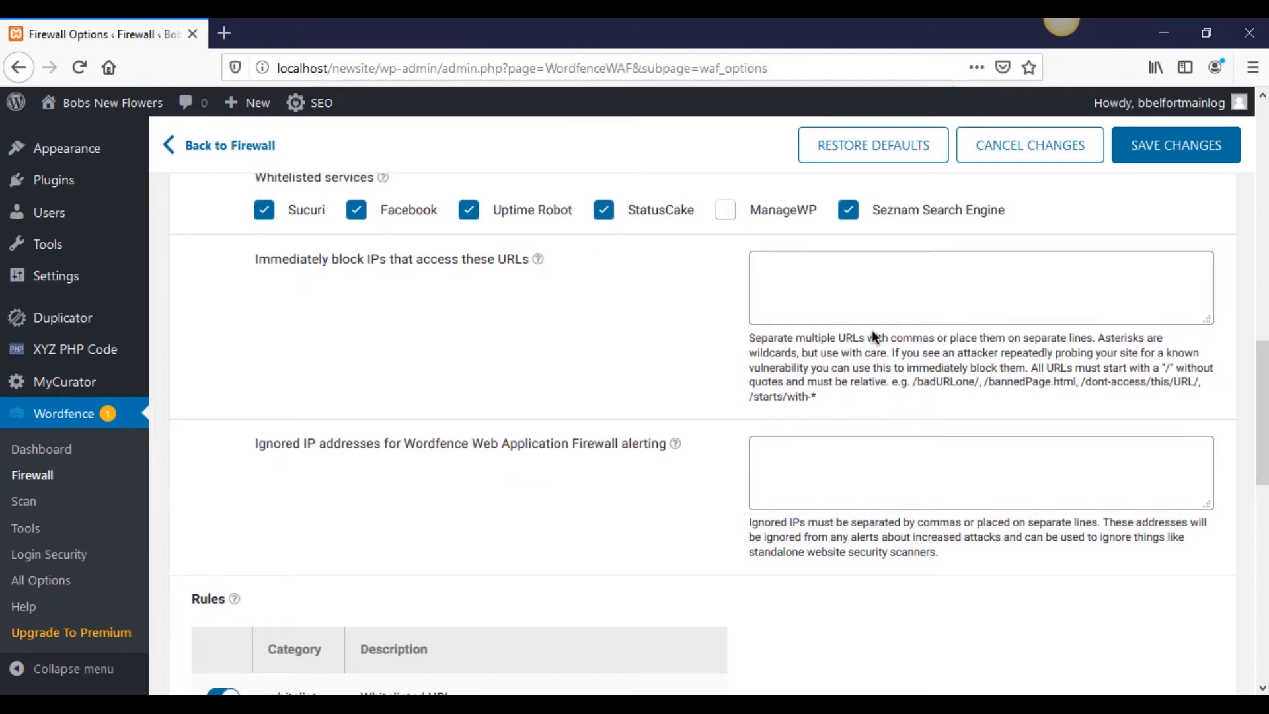
scroll(669, 391, "down", 2)
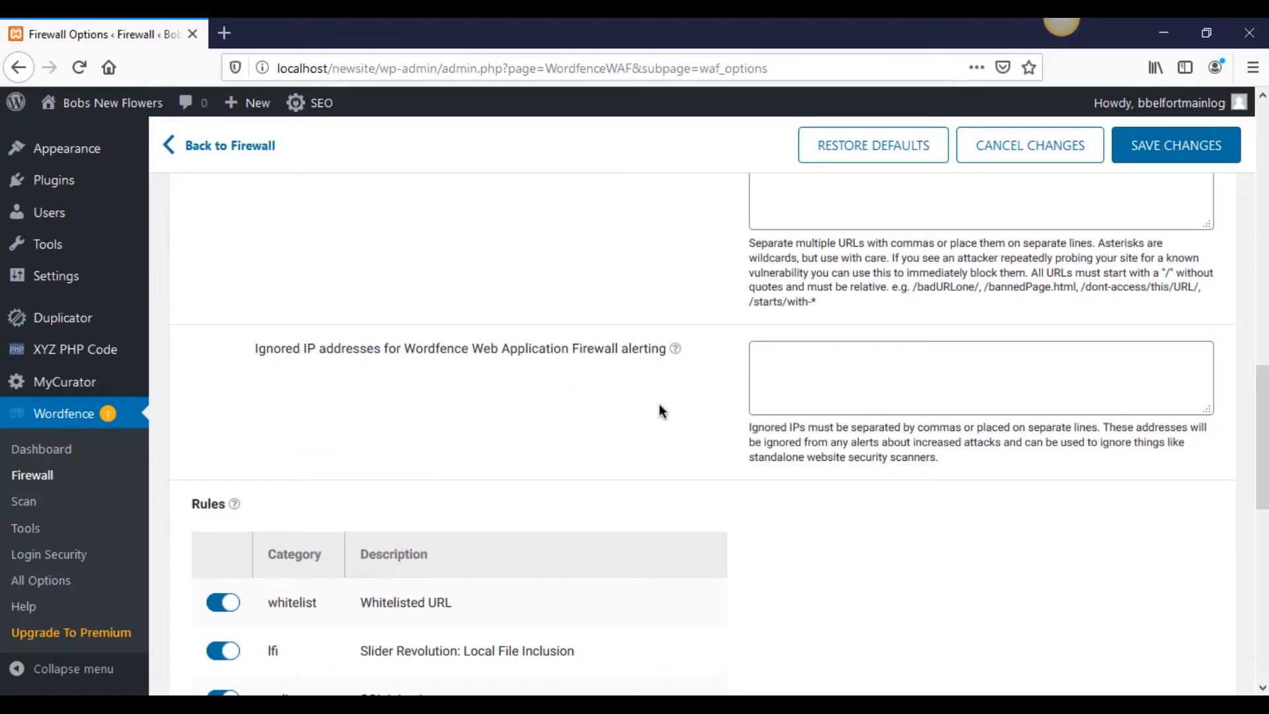
scroll(748, 414, "up", 2)
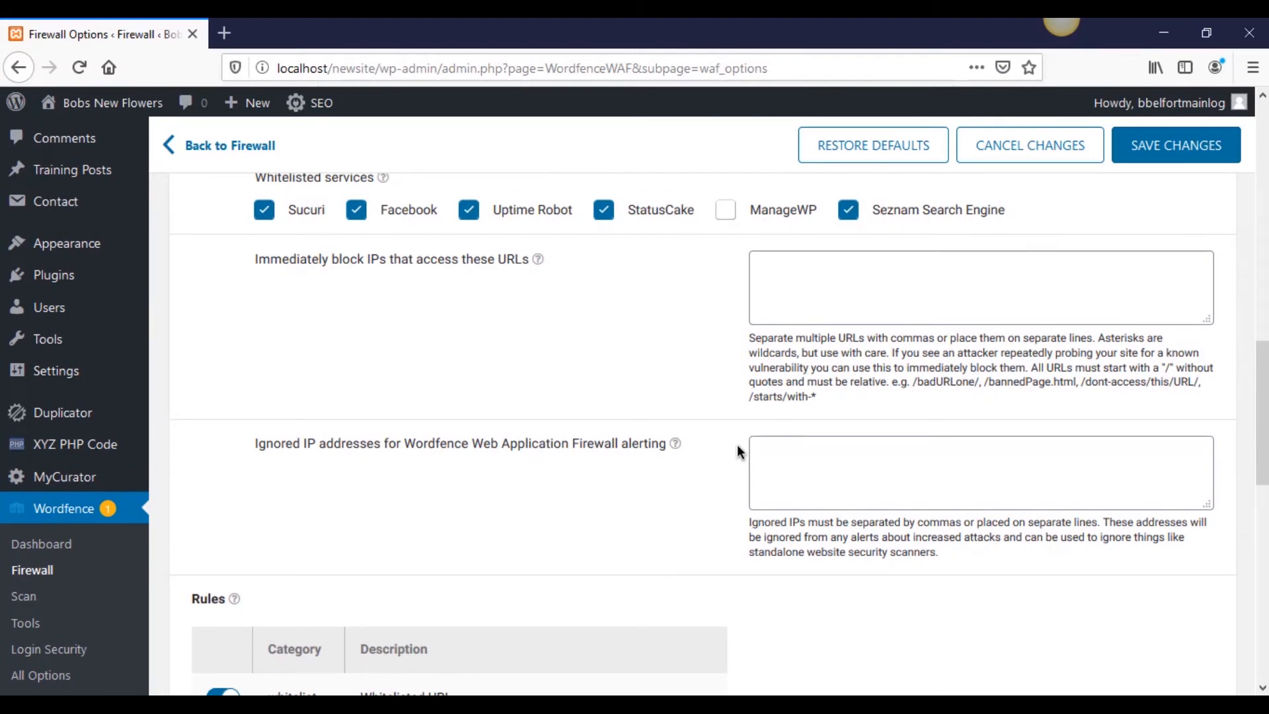
scroll(597, 430, "up", 4)
- Examine the list of firewall rules and their categories in the Advanced Firewall Options
scroll(307, 353, "down", 10)
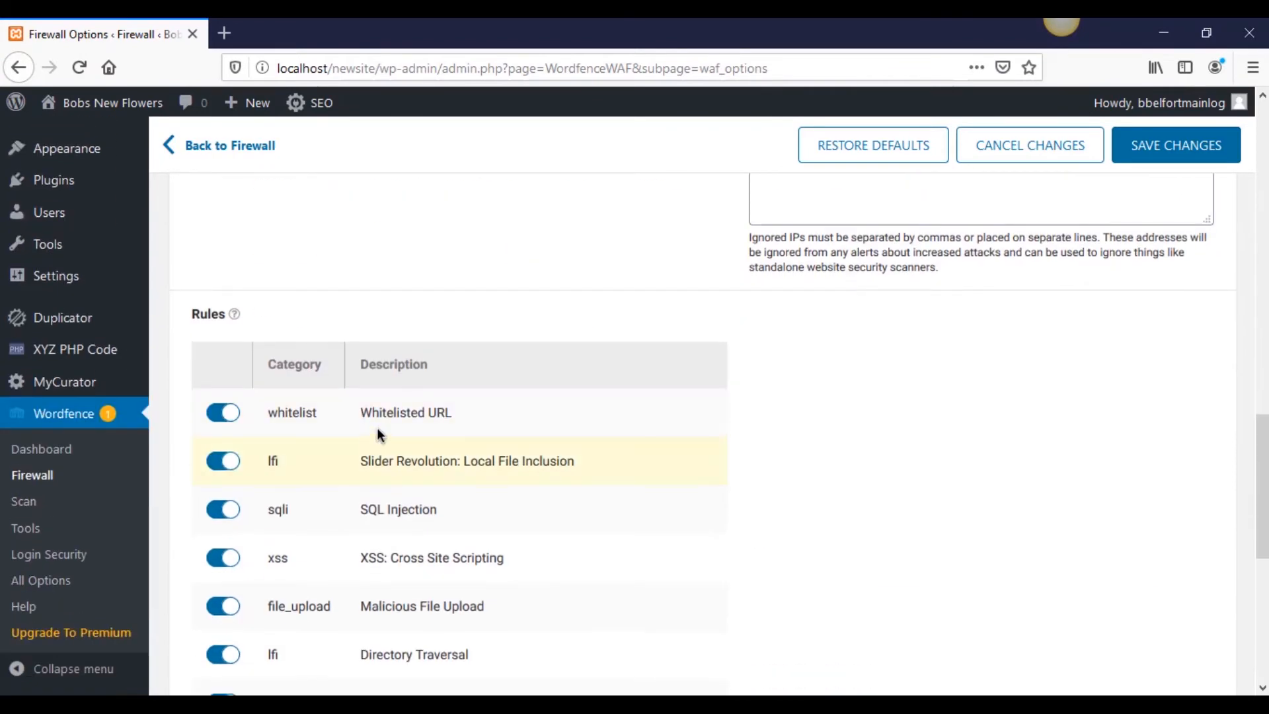
scroll(926, 385, "down", 4)
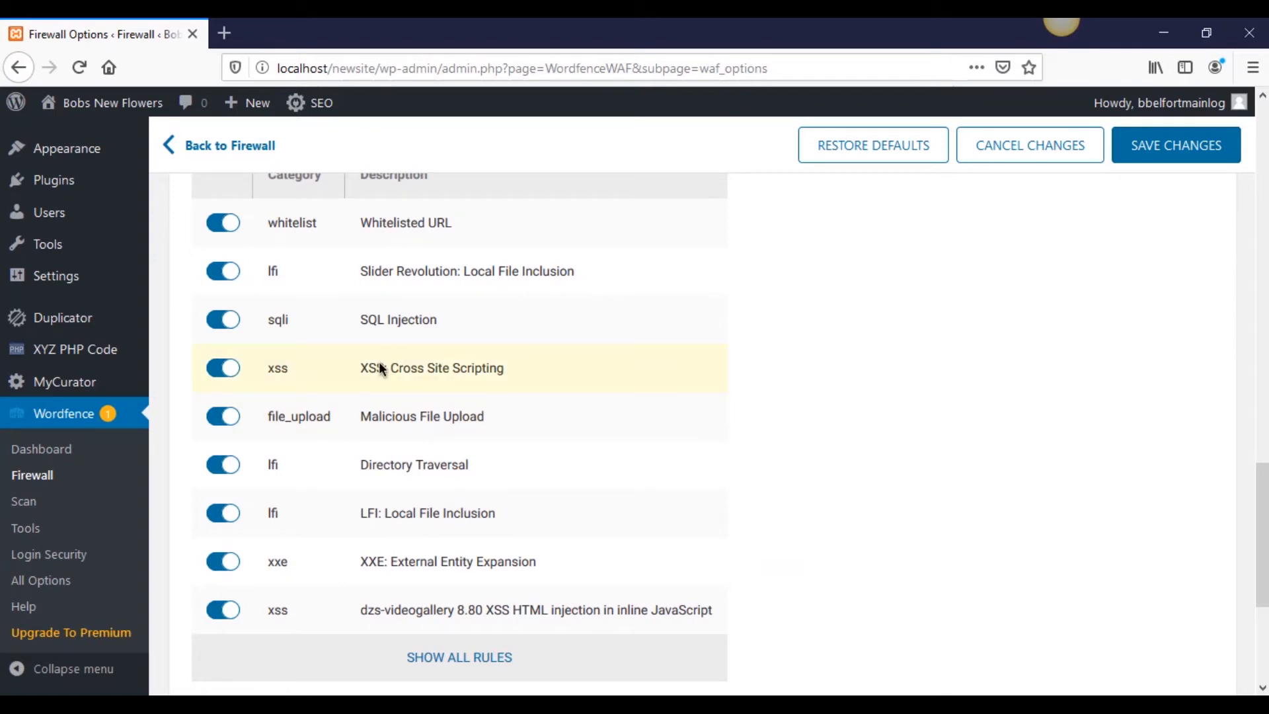
scroll(688, 433, "up", 2)
scroll(695, 433, "down", 6)
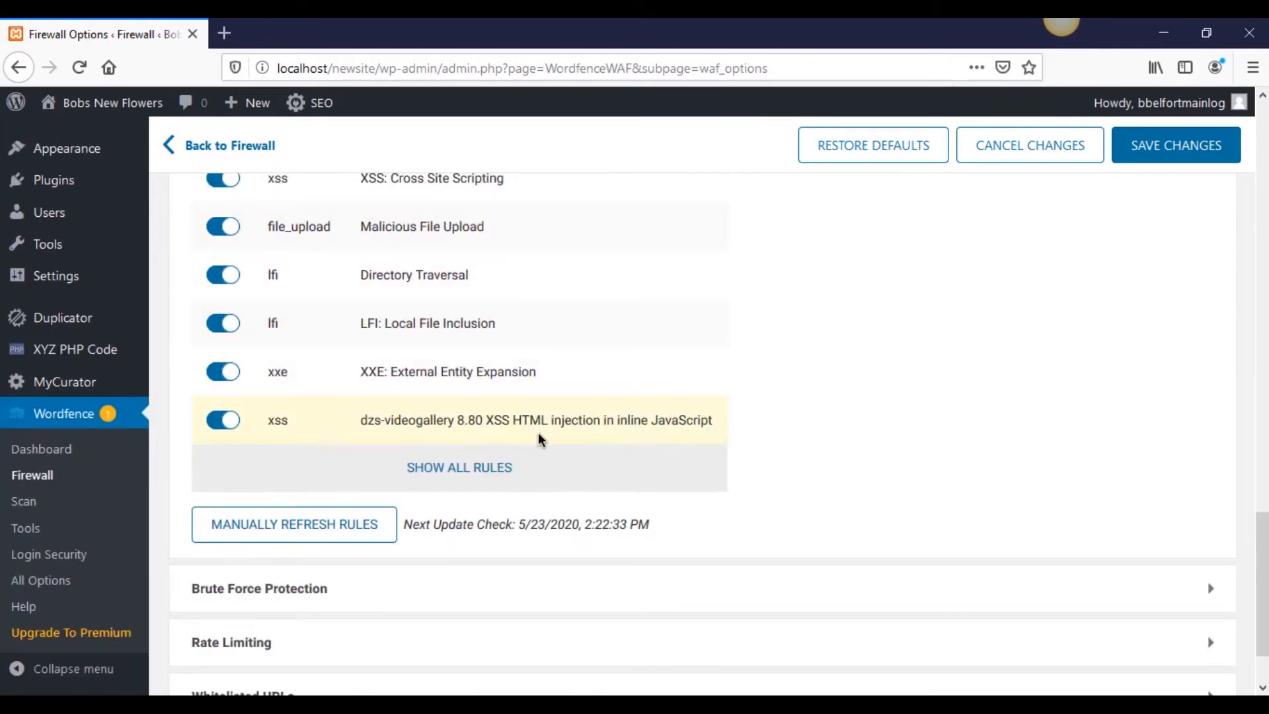
scroll(654, 470, "down", 2)
scroll(582, 405, "up", 10)
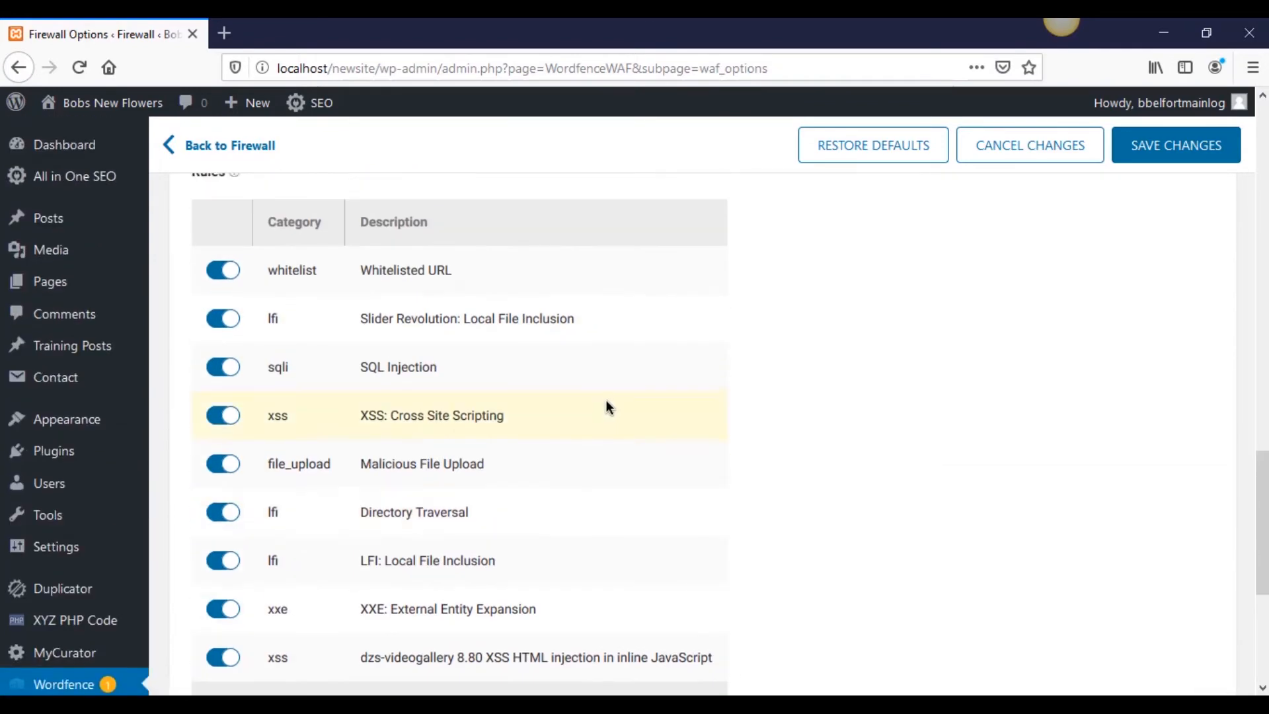
scroll(607, 401, "up", 10)
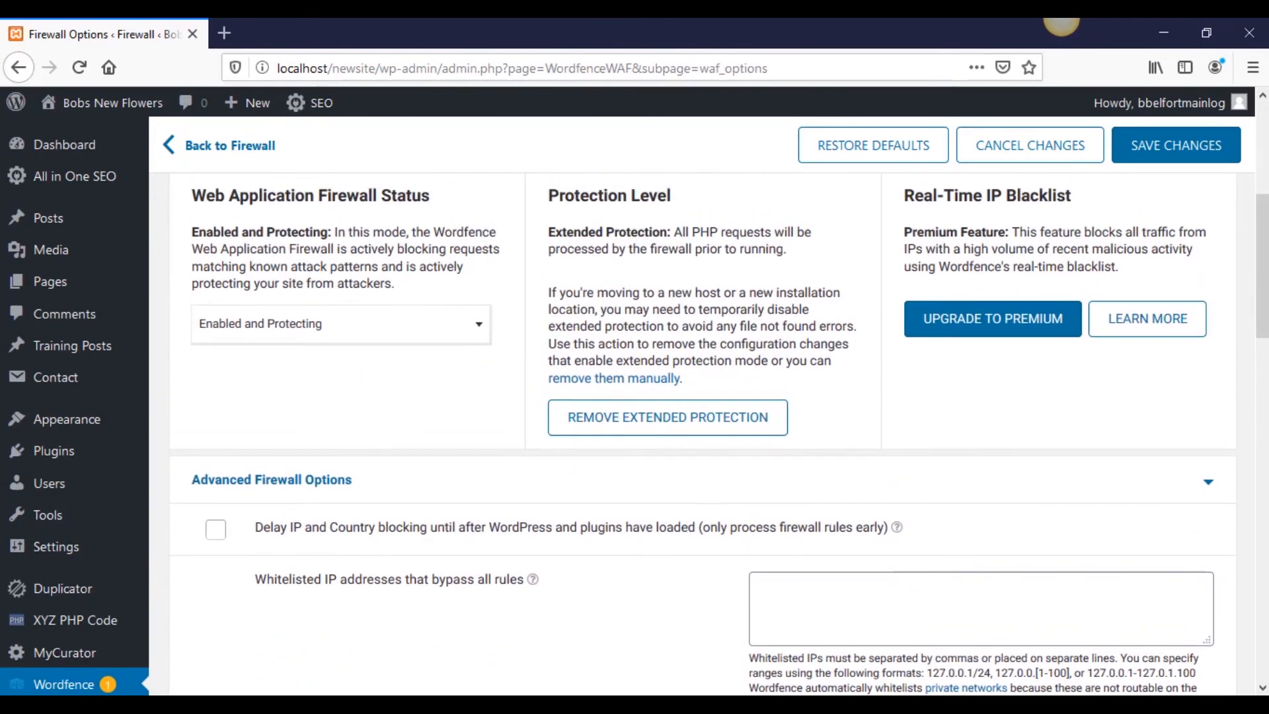
- Collapse Advanced Firewall Options and expand Rate Limiting to bring up its rules
left_click(1180, 480)
scroll(311, 539, "down", 1)
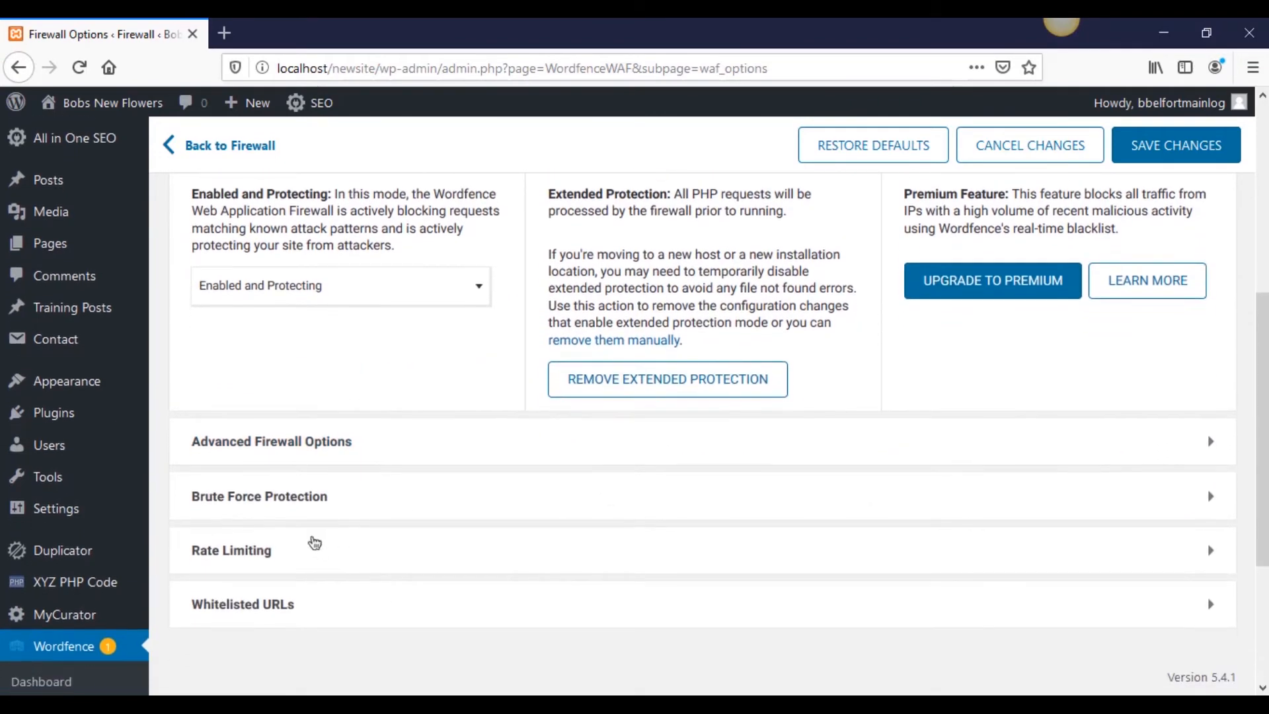
left_click(294, 567)
scroll(485, 547, "down", 4)
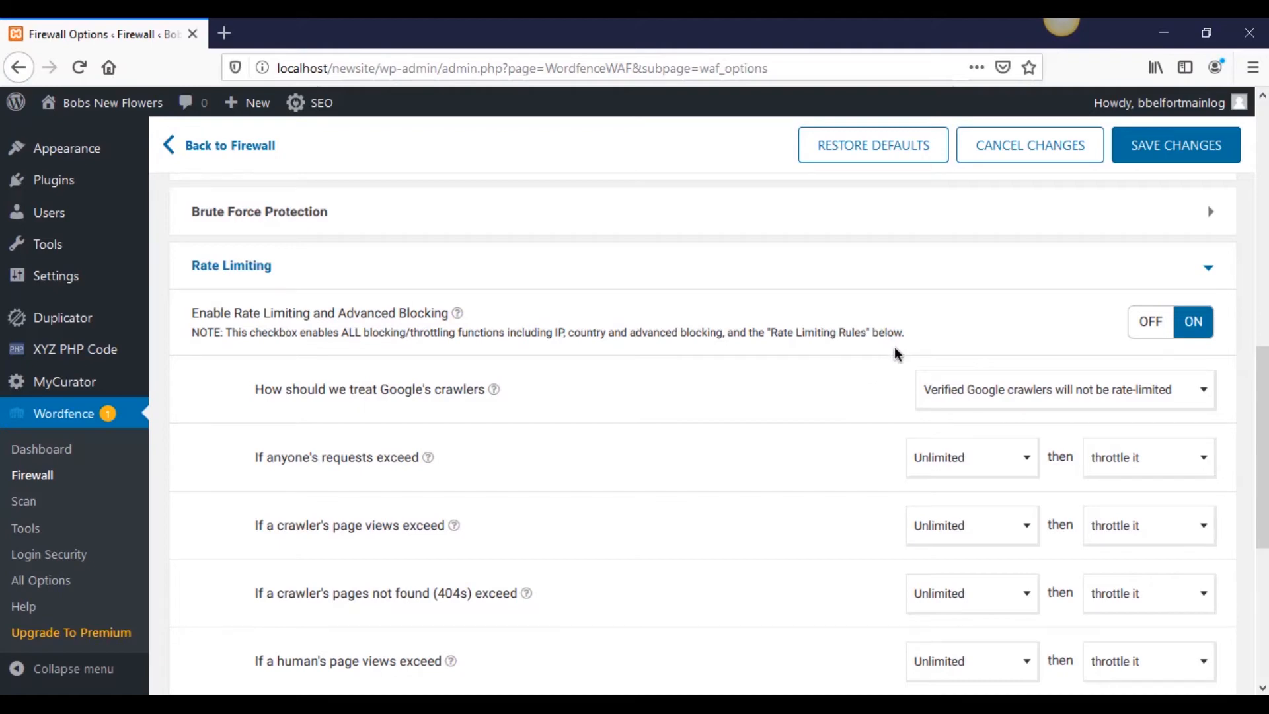
scroll(895, 347, "down", 2)
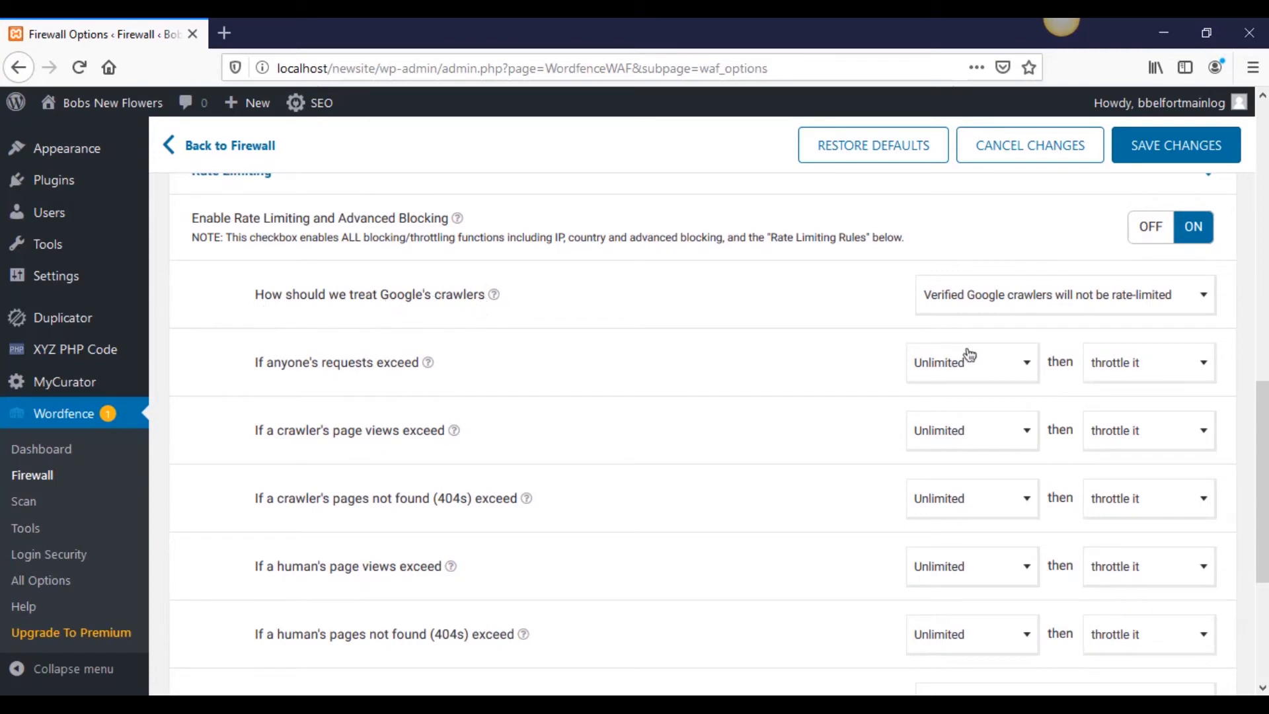
- Set the treatment of Google's crawlers to "Verified Google crawlers will not be rate-limited"
left_click(1043, 301)
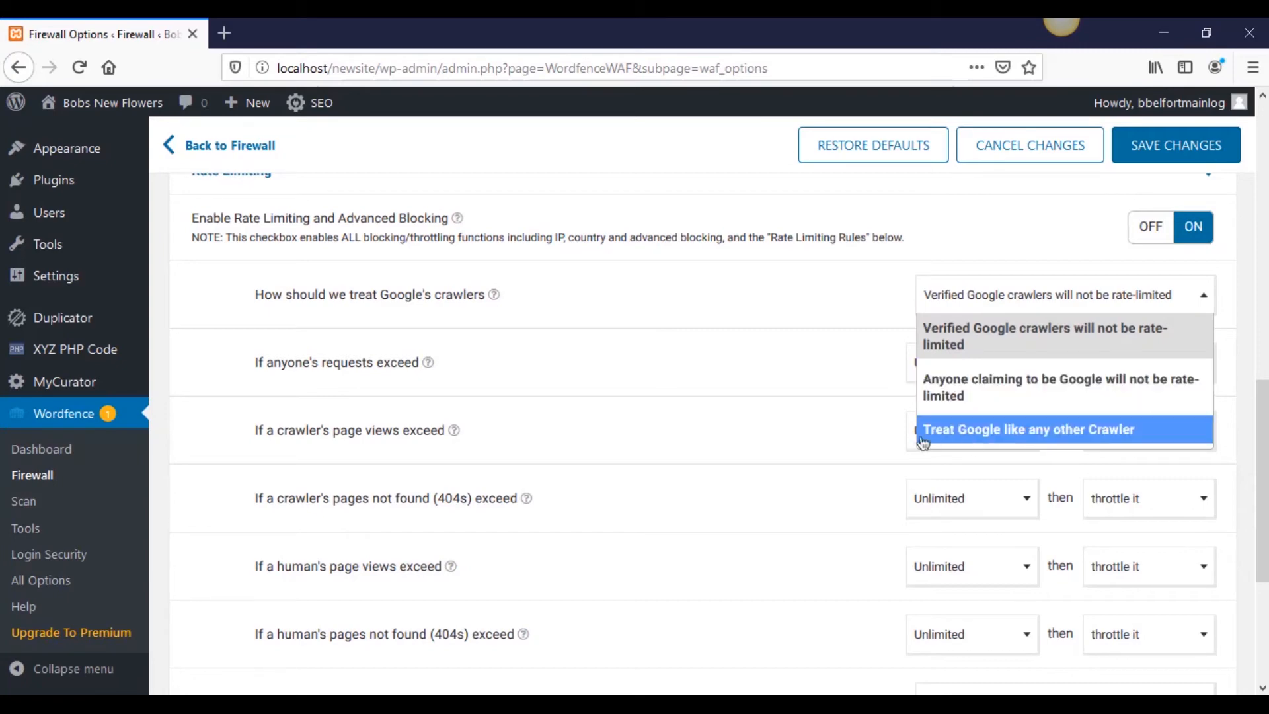
left_click(998, 345)
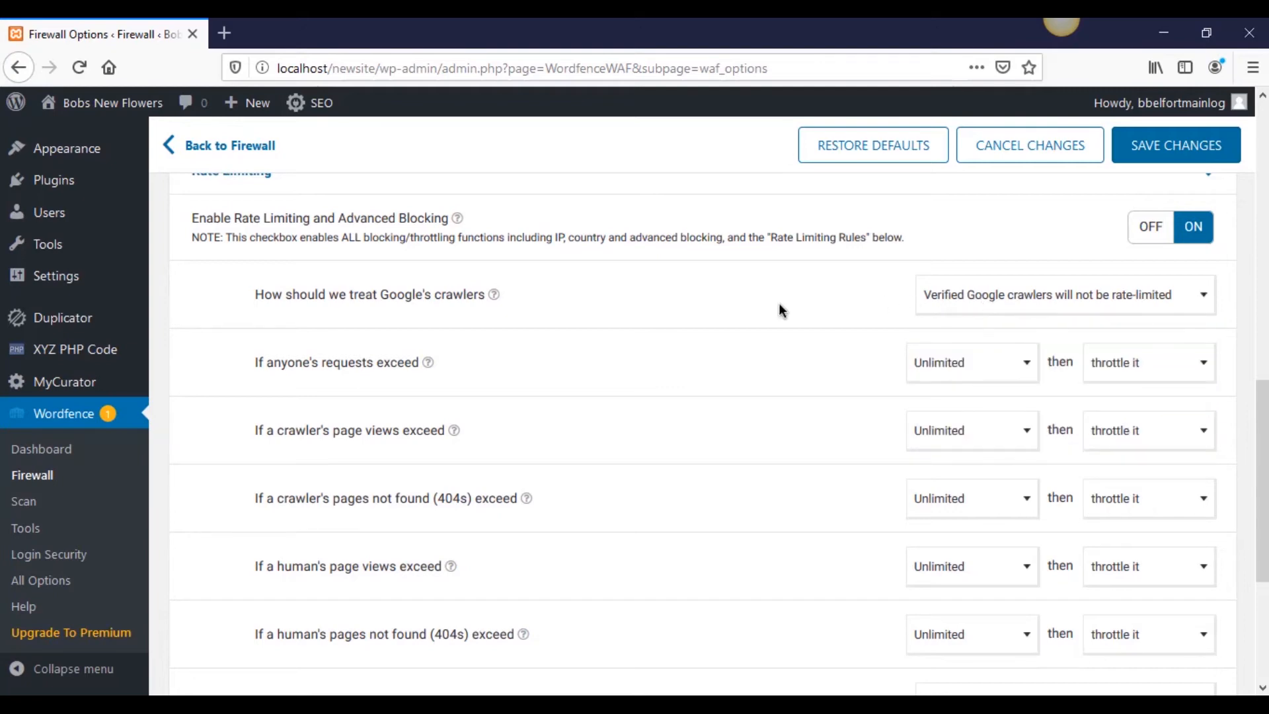
scroll(778, 302, "down", 2)
scroll(274, 390, "up", 2)
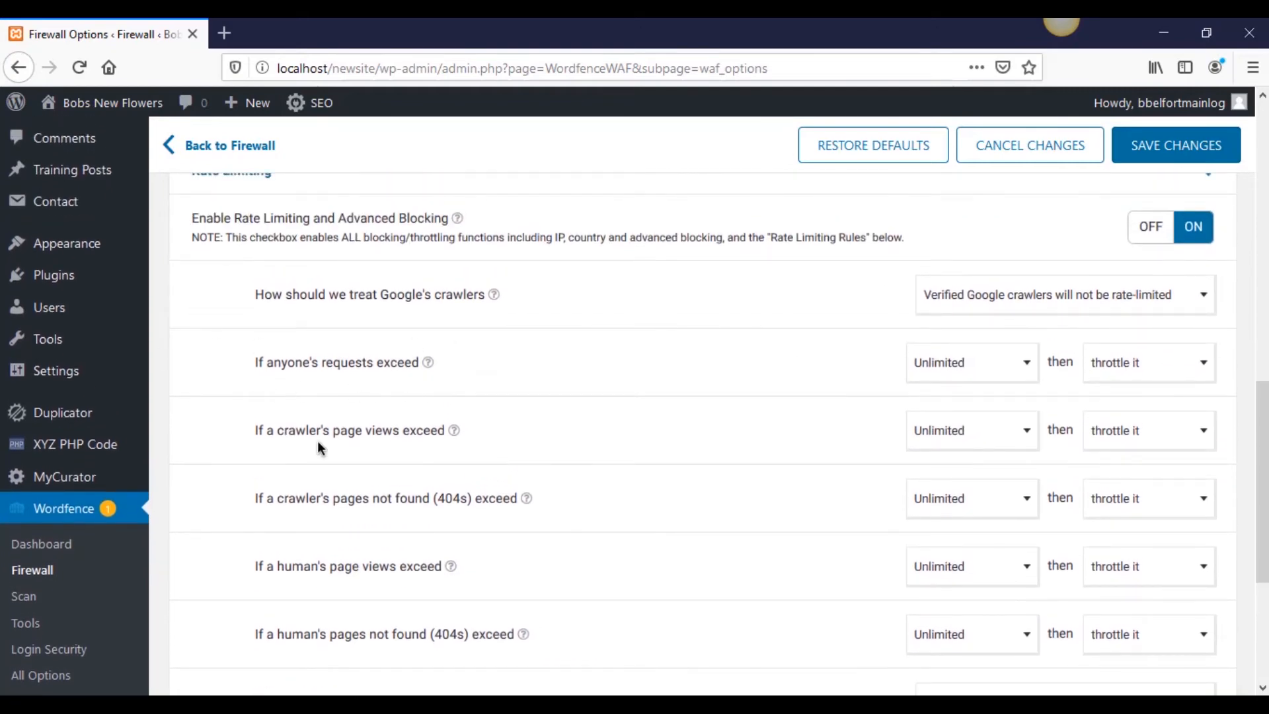
- Check the throttle and block actions for anyone's requests and set that rule's limit to 960 per minute
left_click(1122, 372)
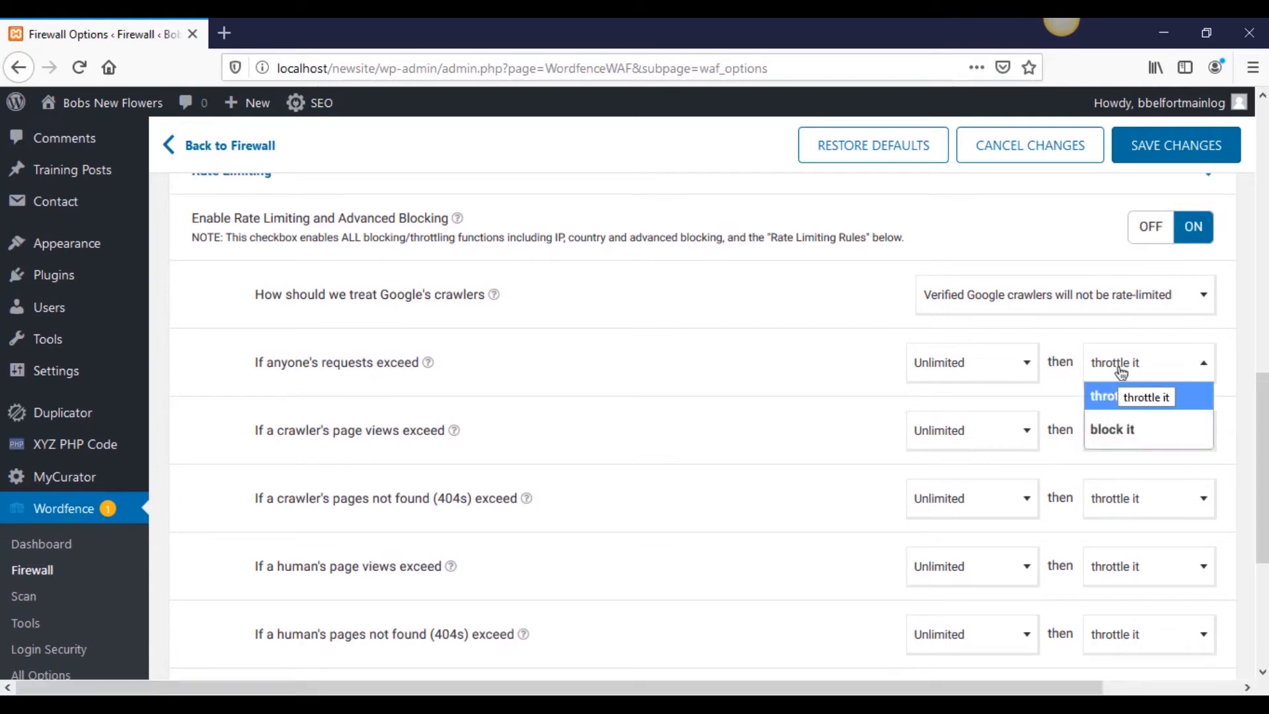
left_click(835, 365)
left_click(939, 365)
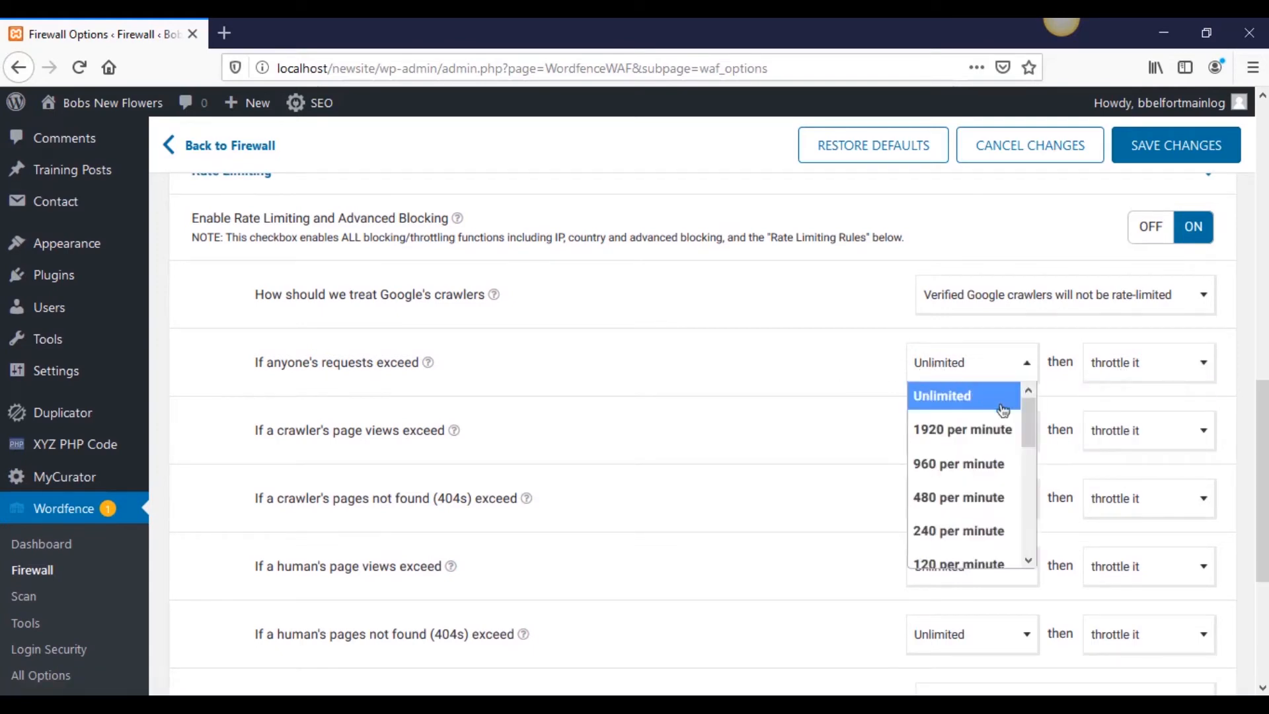
mouse_move(1027, 419)
left_mouse_down()
mouse_move(1030, 508)
mouse_move(1010, 545)
mouse_move(1010, 415)
mouse_move(1029, 394)
left_mouse_up()
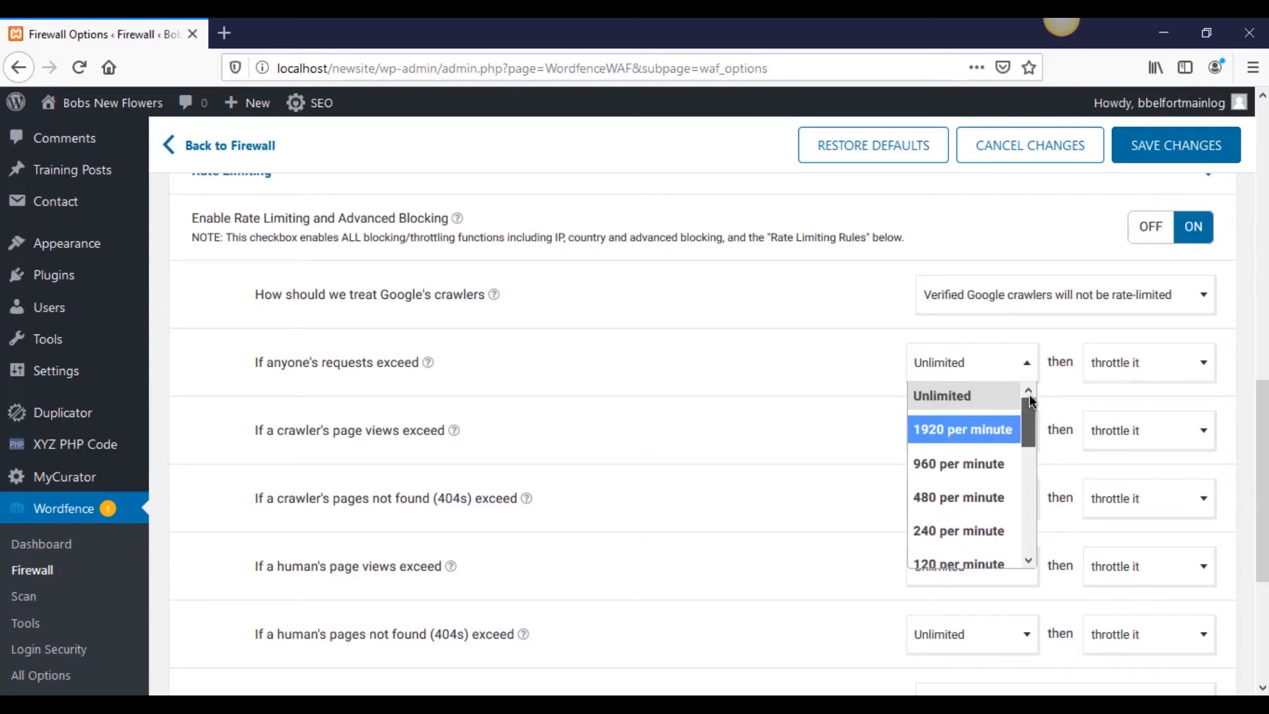
left_click(1008, 463)
left_click(949, 375)
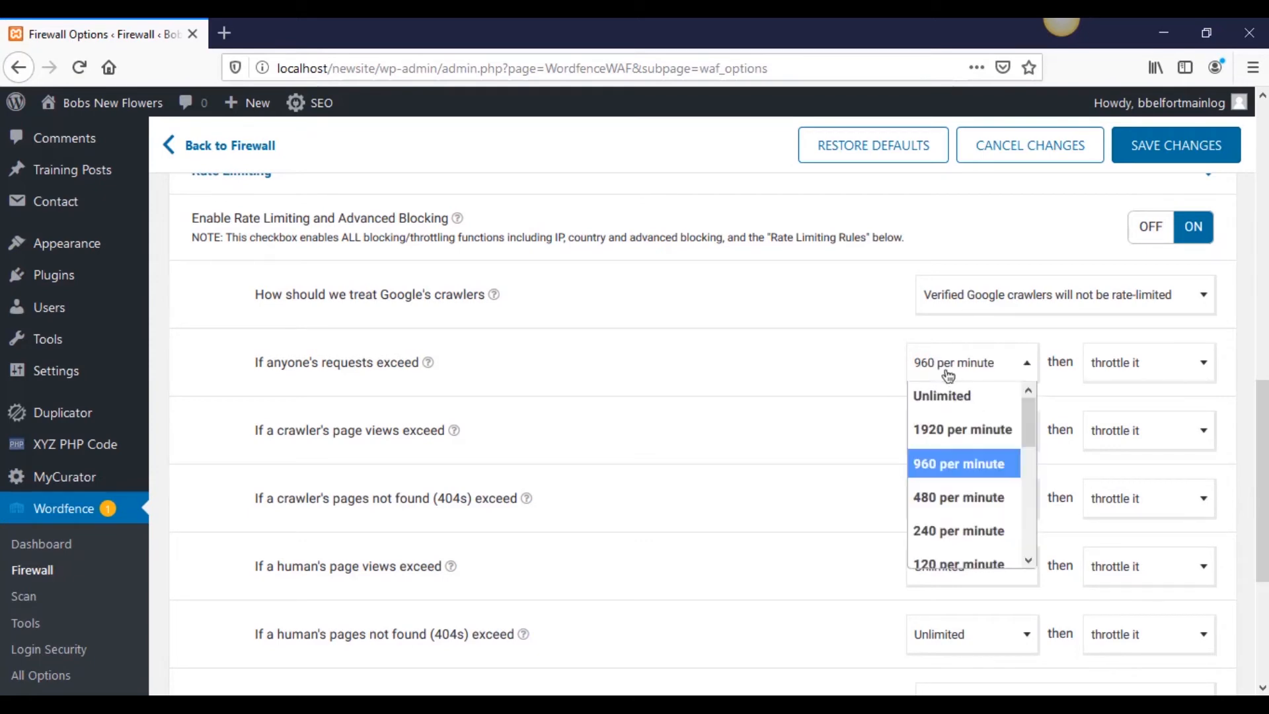
left_click(874, 372)
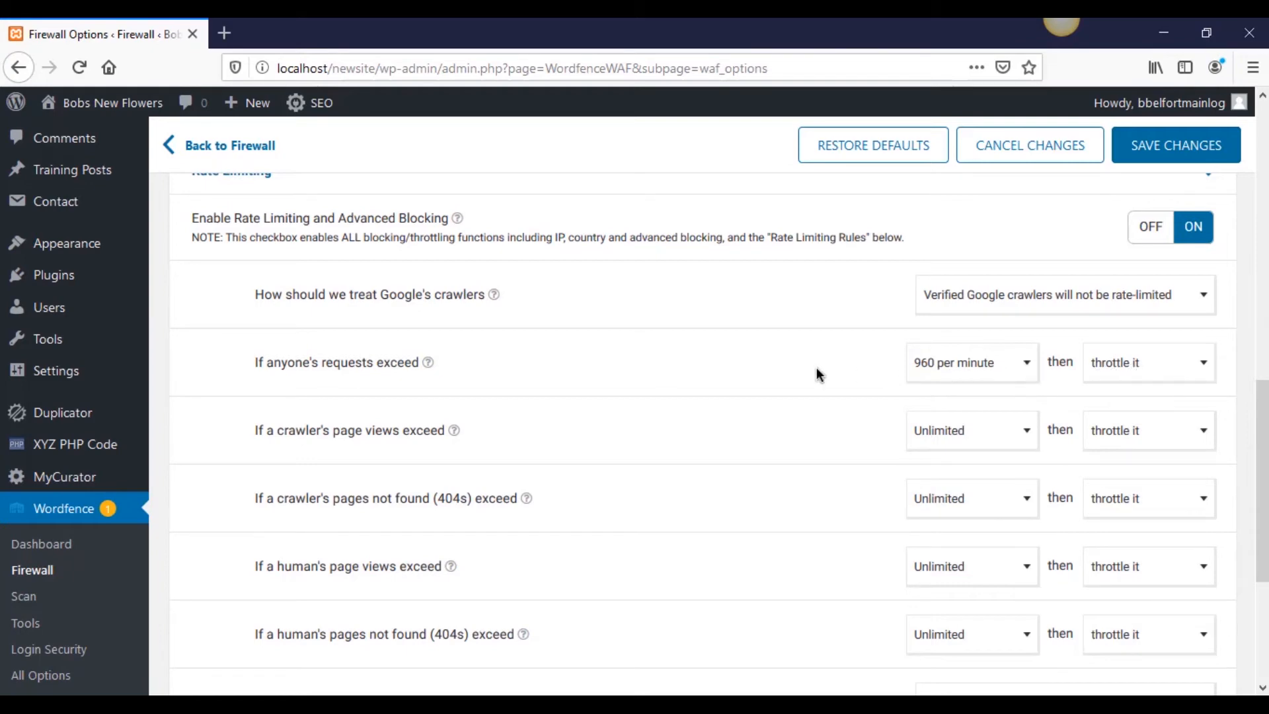
- Set the limit for anyone's requests to 1920 per minute
scroll(819, 370, "down", 2)
left_click(977, 281)
left_click(984, 335)
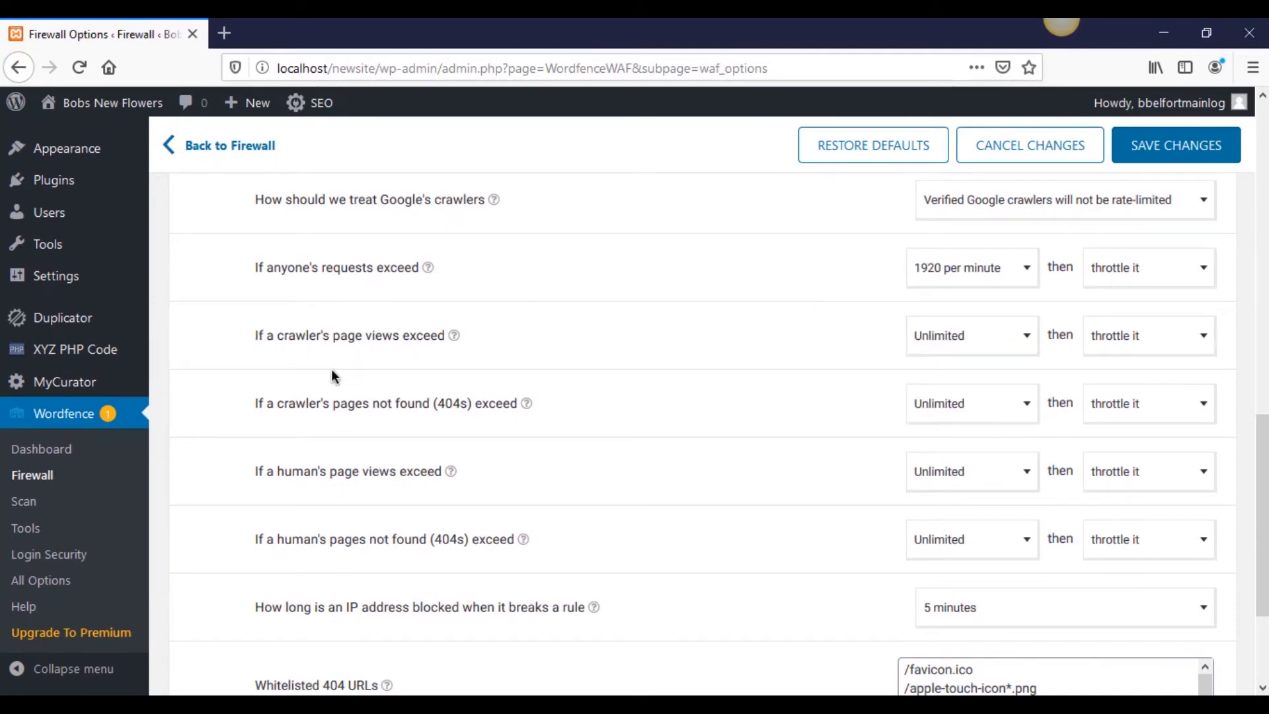
- Set the limit for a crawler's page views to 1920 per minute
left_click(982, 347)
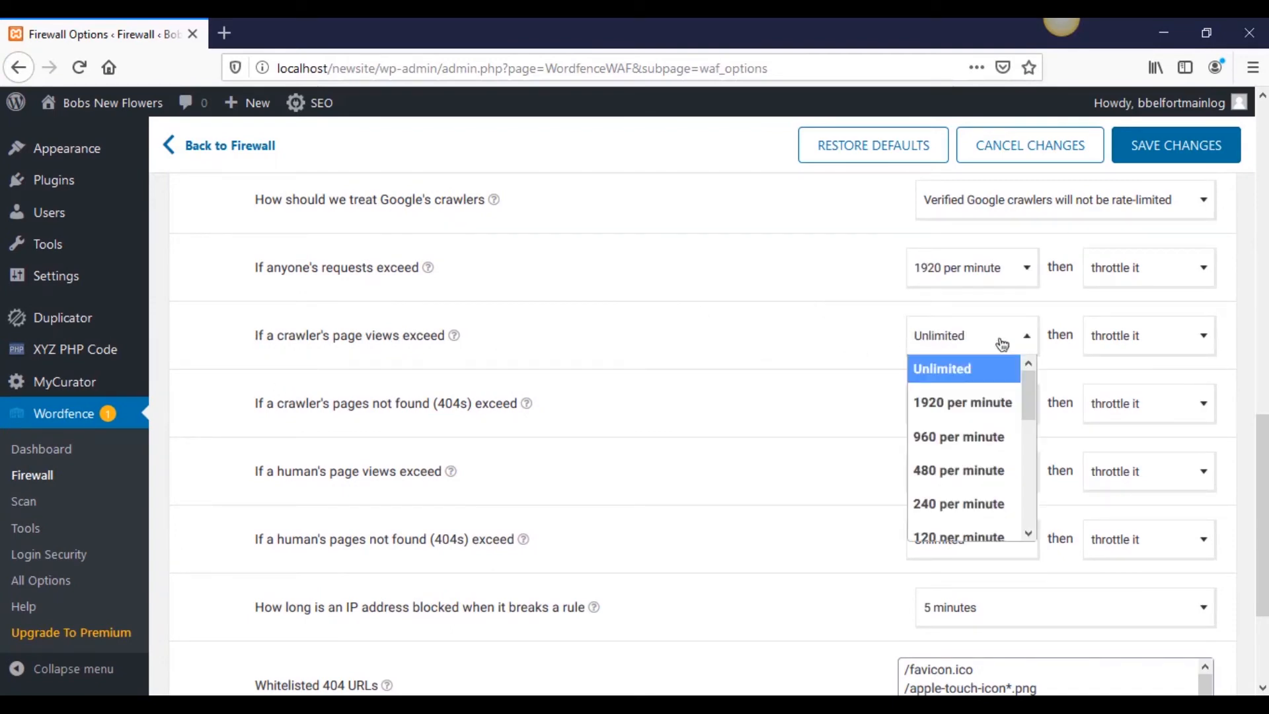
left_click(969, 397)
scroll(853, 341, "down", 2)
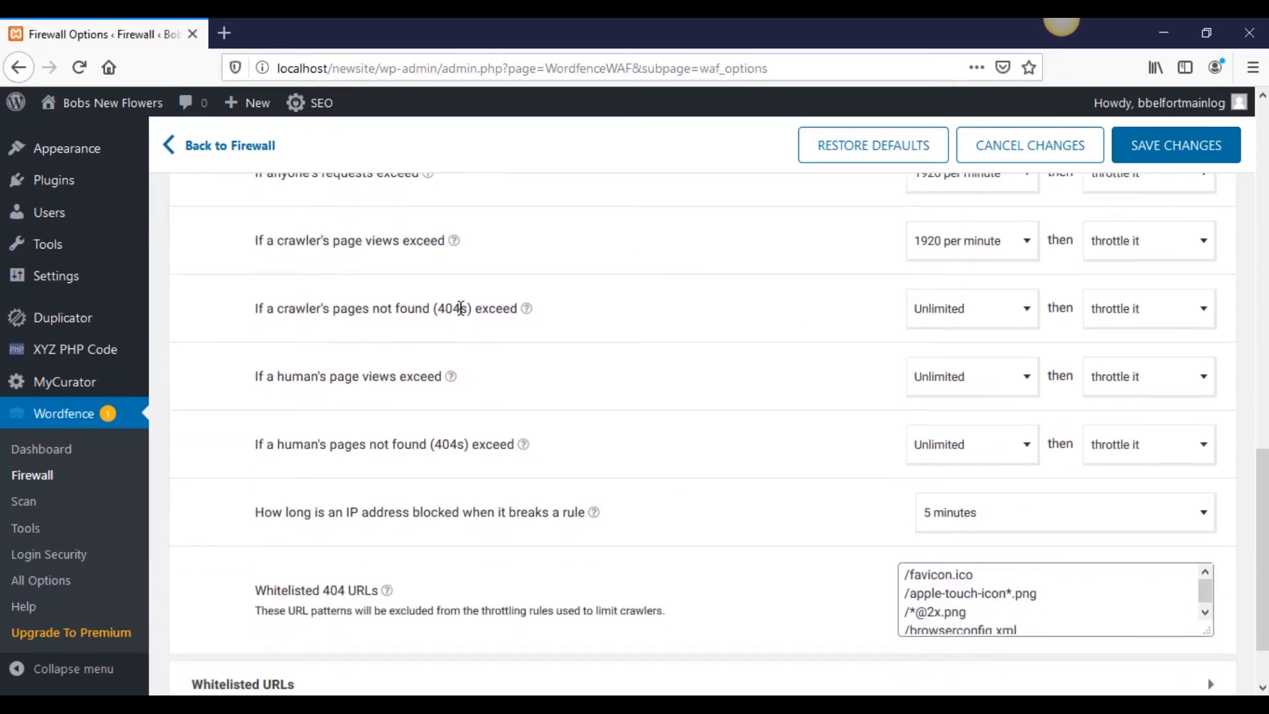
- Check the installed plugins list for the 404 redirect plugin in a separate browser tab, closing that tab when done
left_click_drag(438, 309, 459, 311)
left_click(468, 335)
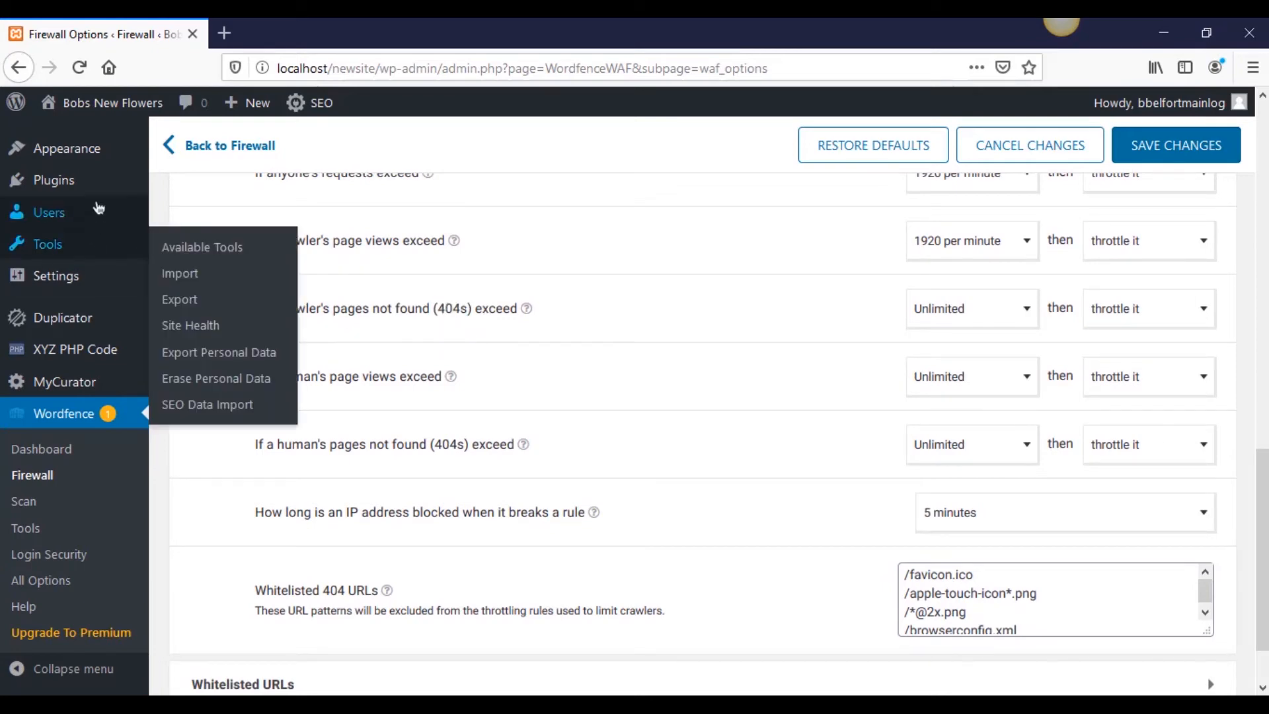
right_click(159, 189)
left_click(209, 200)
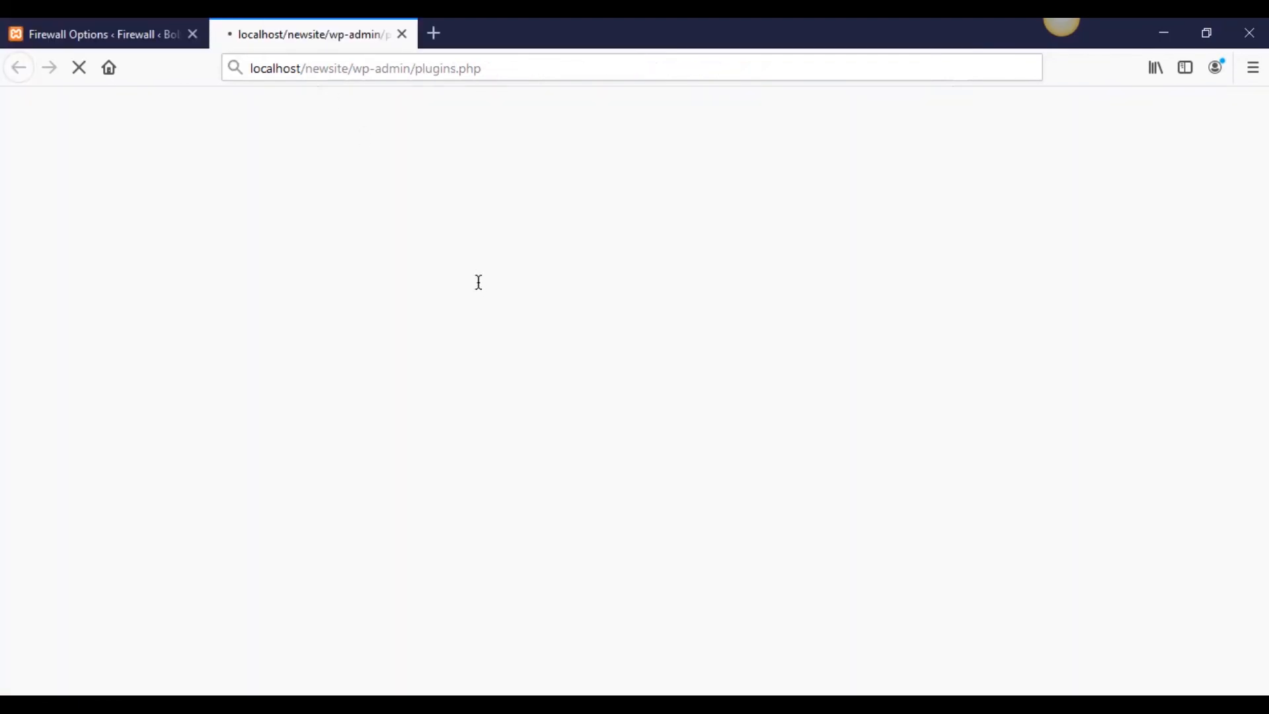
scroll(320, 248, "down", 3)
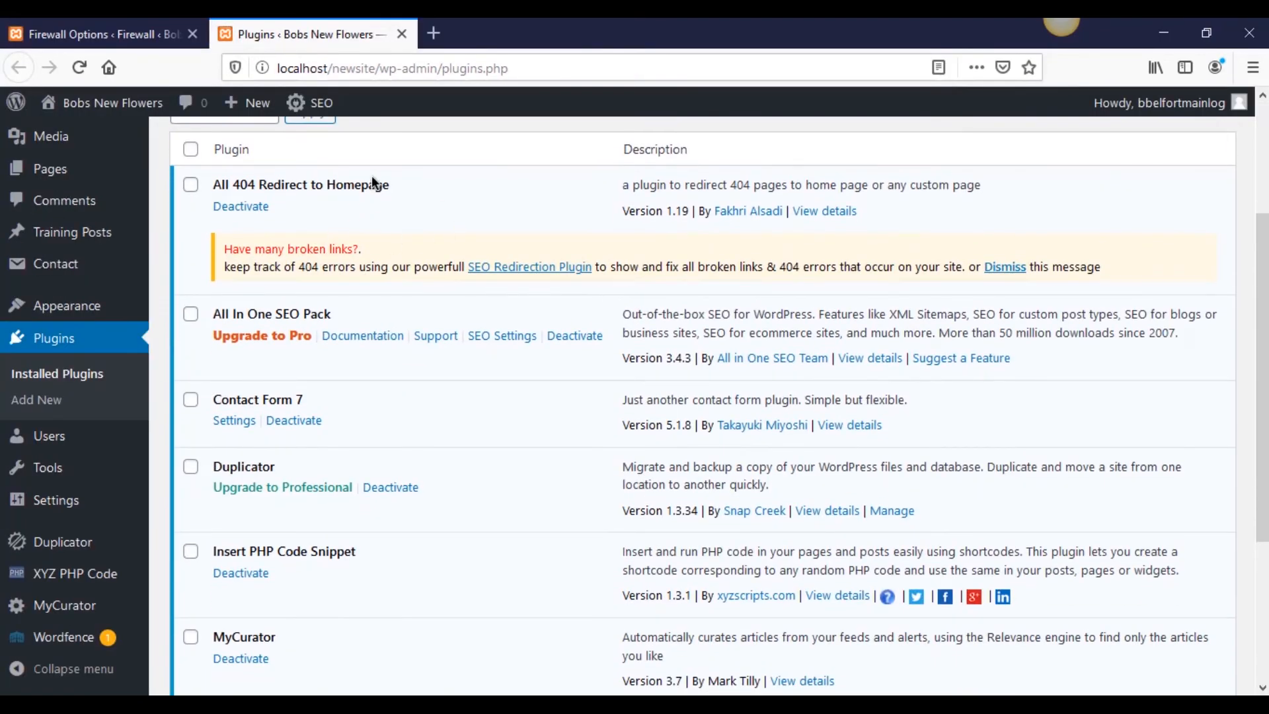
left_click(400, 33)
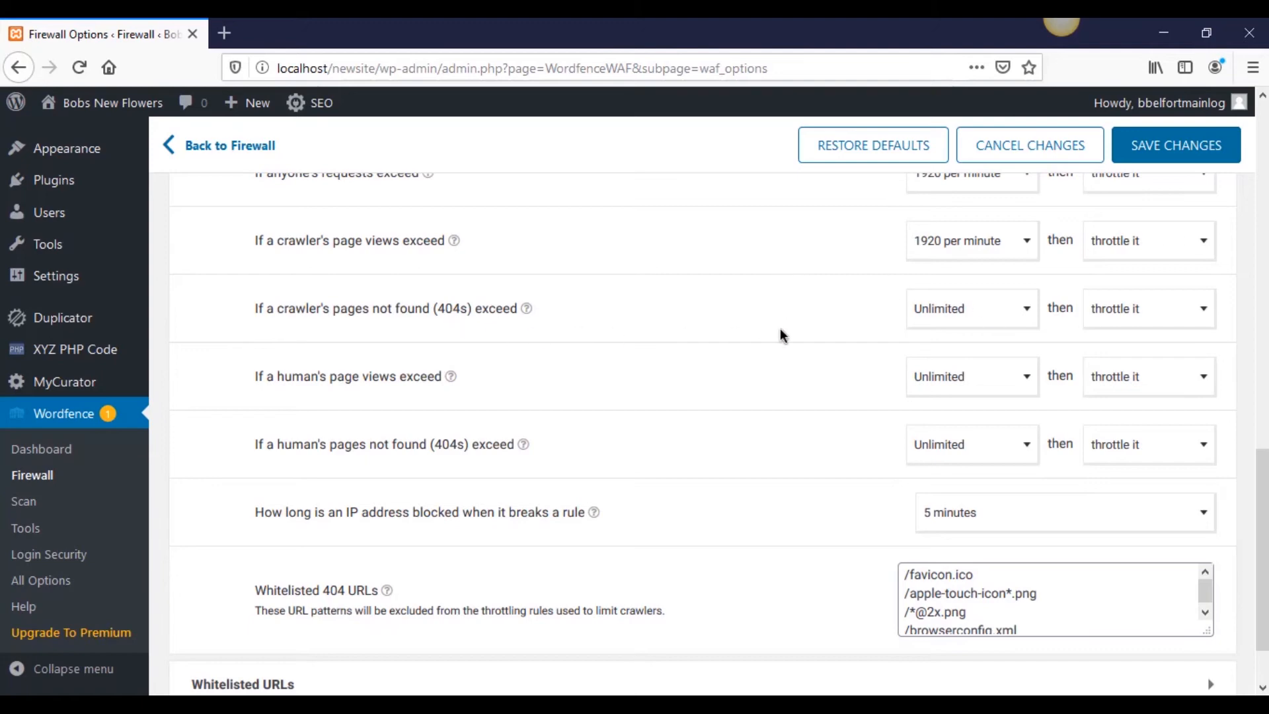
- Set the limits for a crawler's pages not found, a human's page views and a human's pages not found to 1920 per minute
left_click(936, 321)
left_click(942, 375)
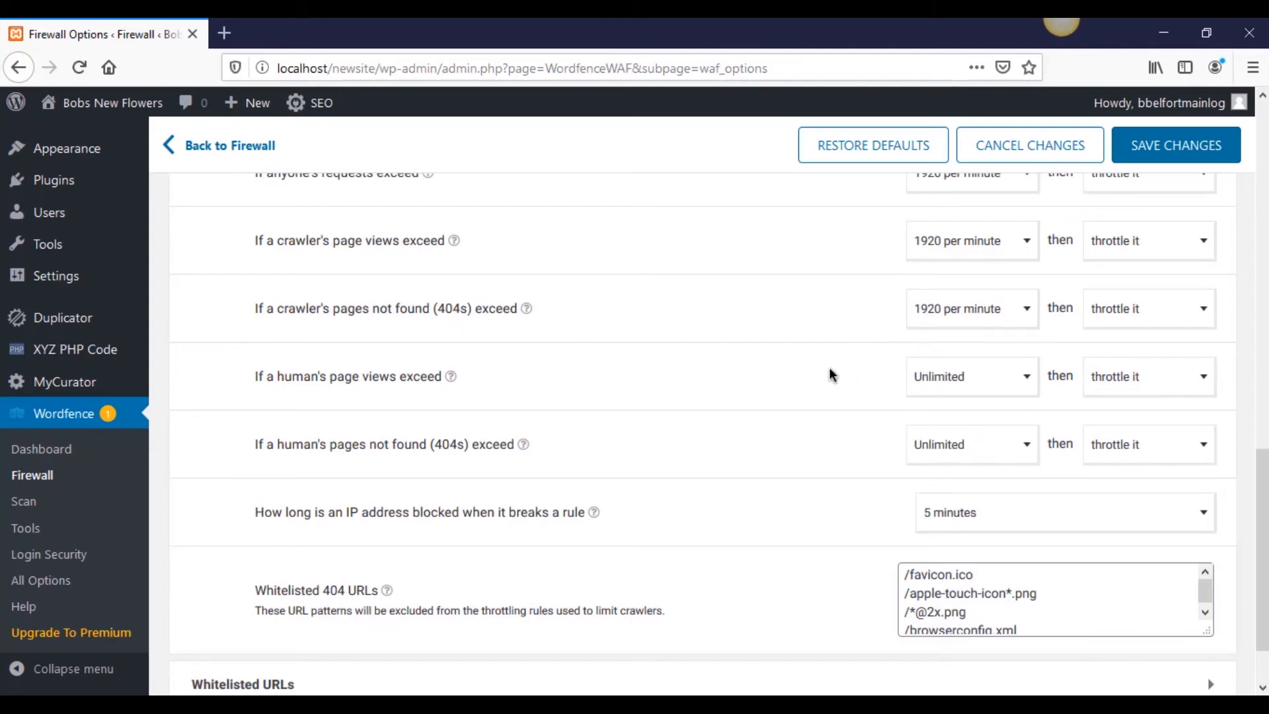
scroll(833, 375, "down", 2)
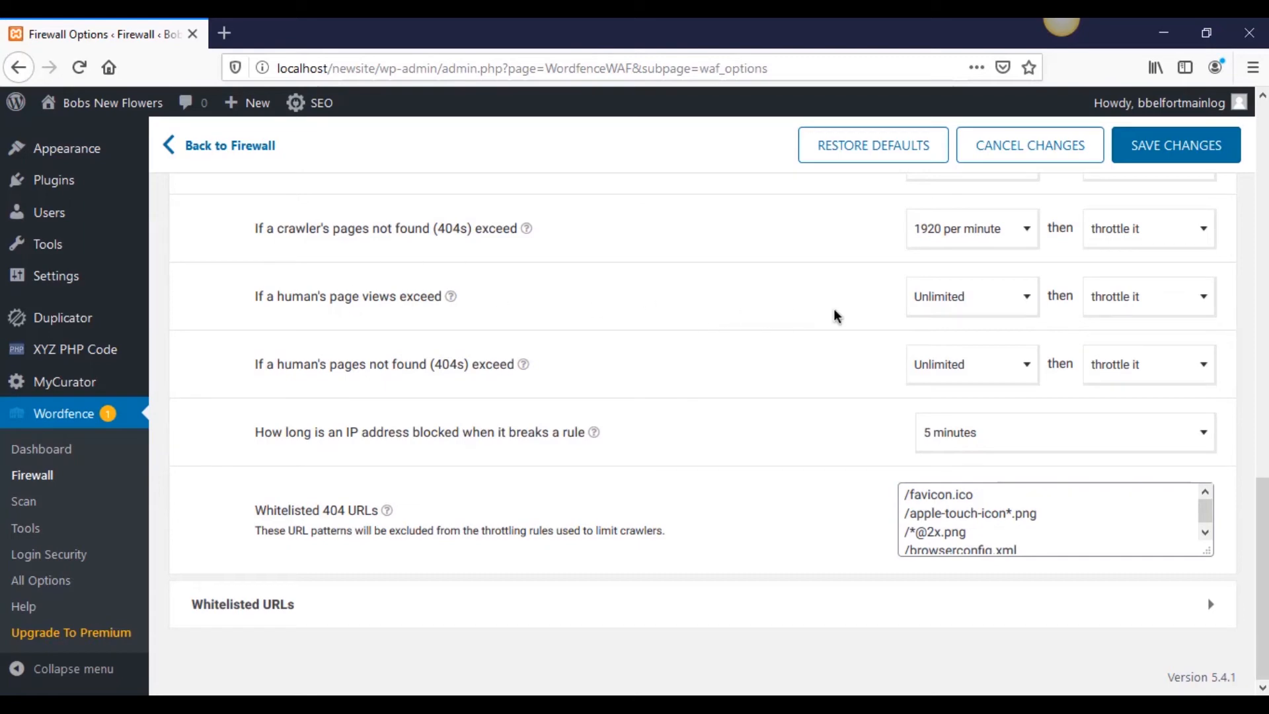
left_click(932, 310)
left_click(929, 360)
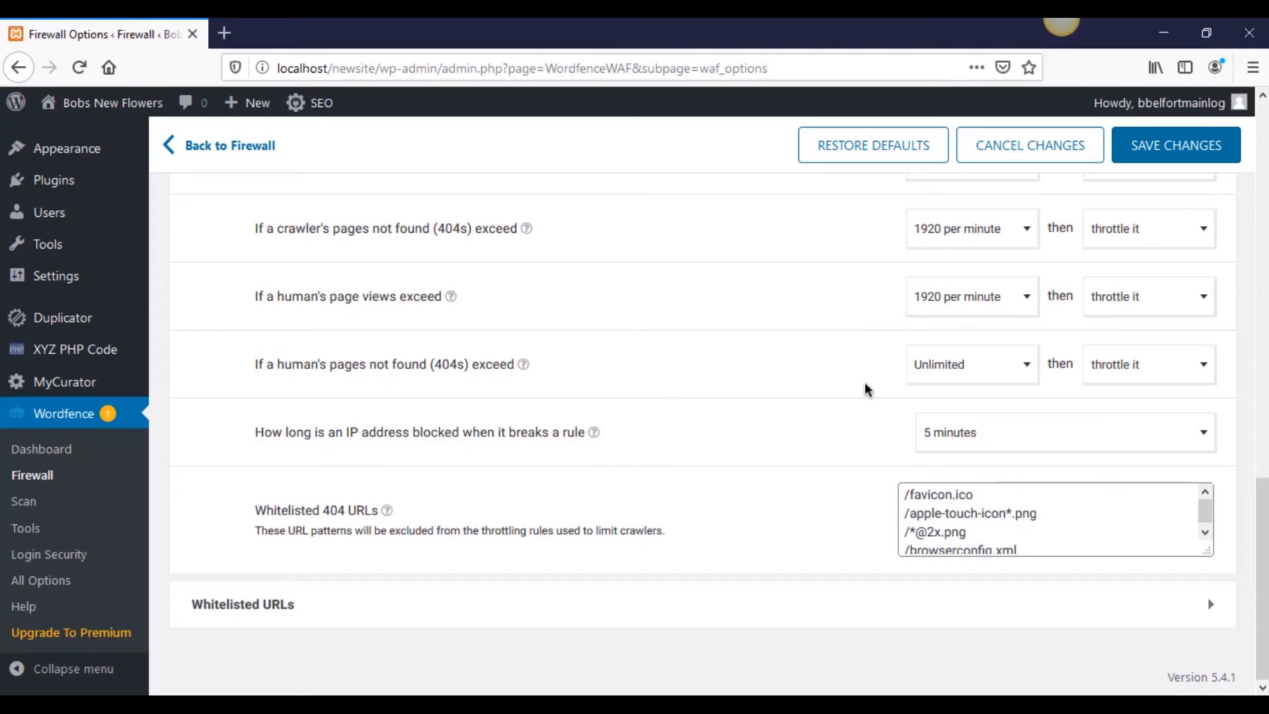
left_click(947, 378)
left_click(939, 431)
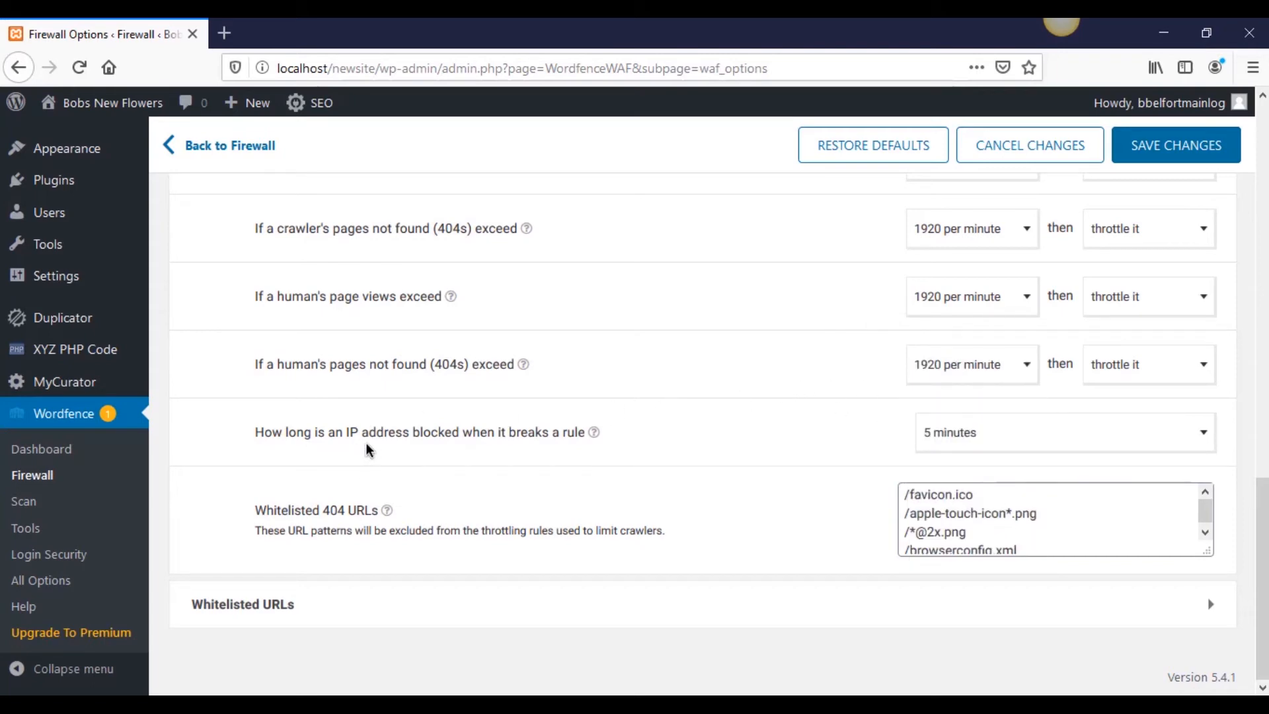
- Set how long an IP address is blocked for breaking a rule to 30 minutes and save the firewall changes
left_click(1060, 445)
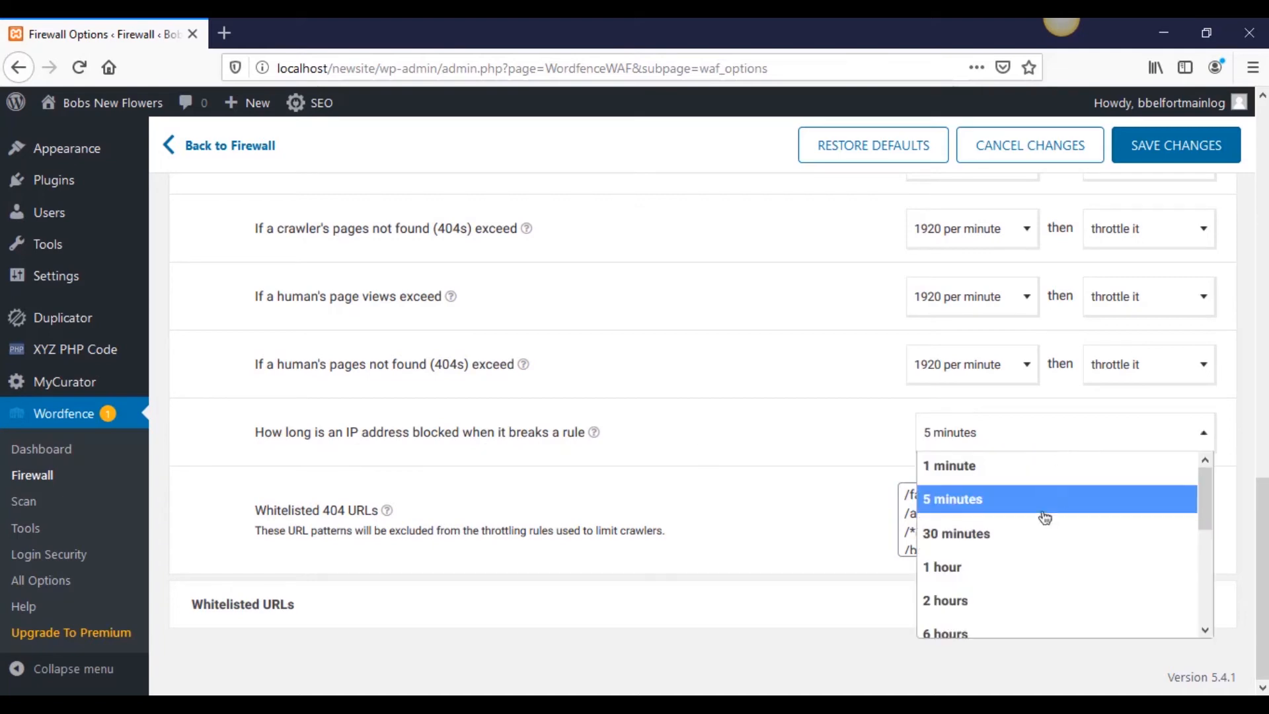
left_click(1033, 541)
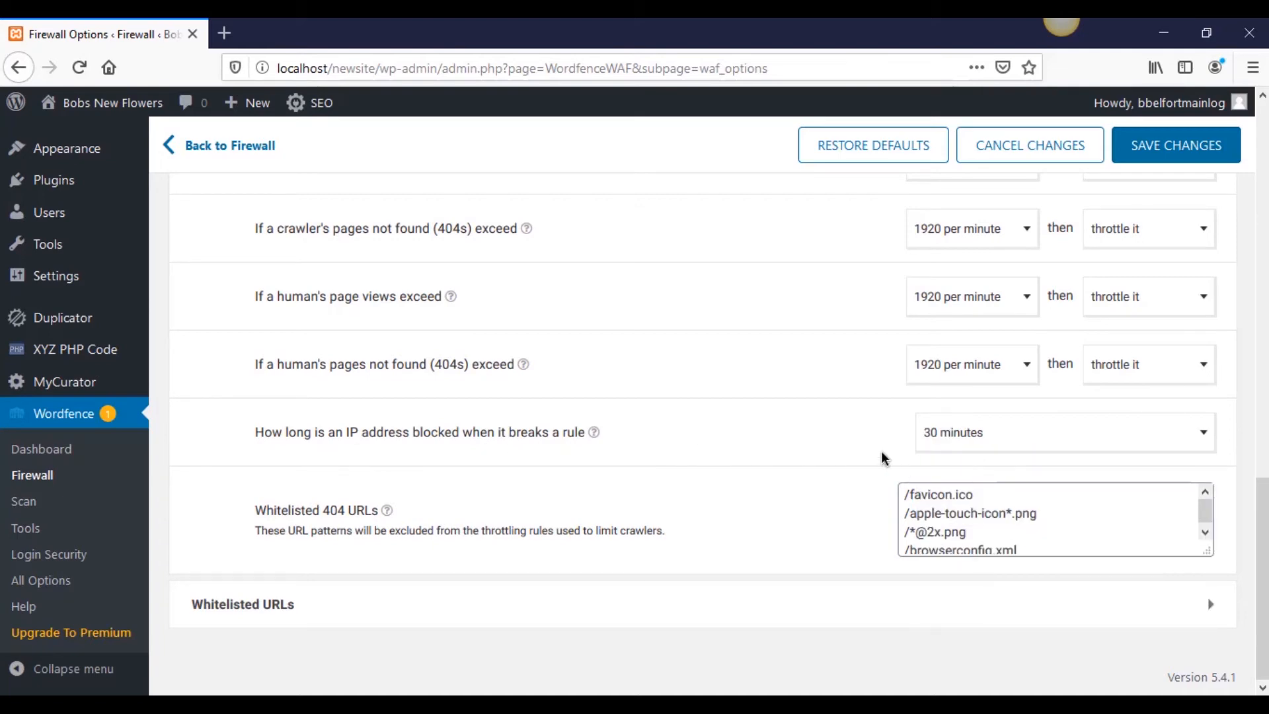
scroll(818, 426, "up", 6)
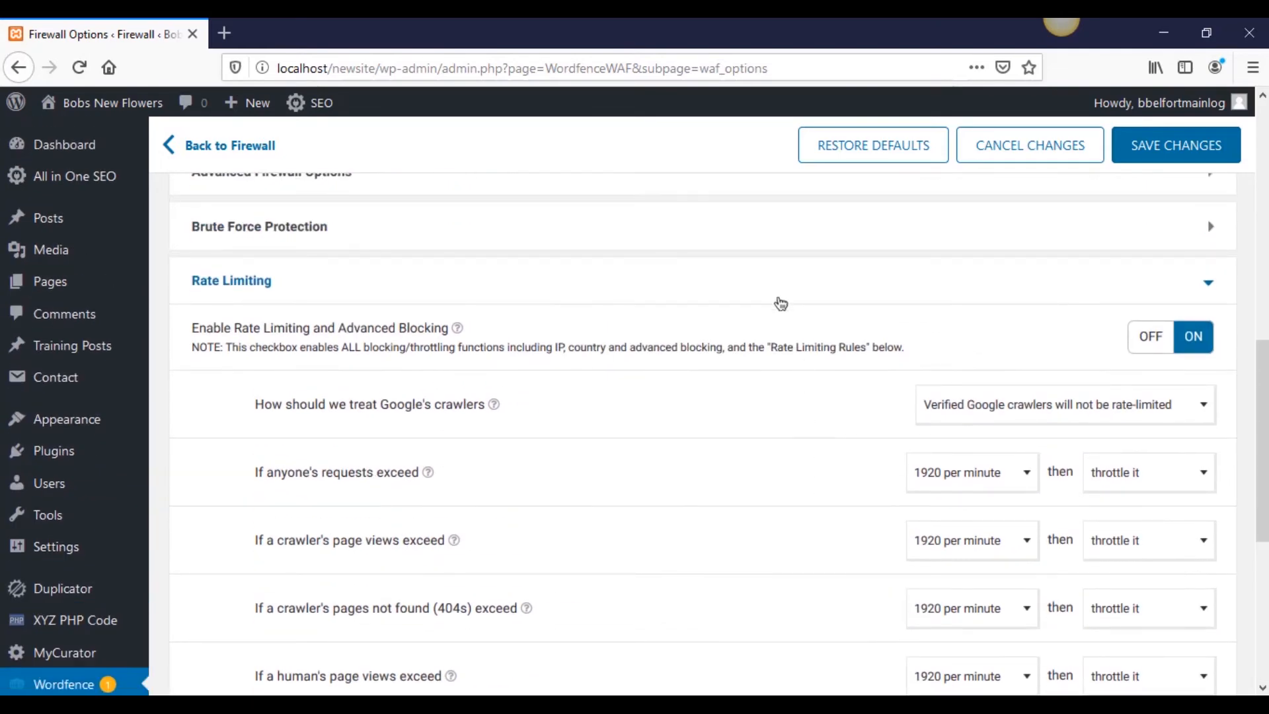
left_click(783, 295)
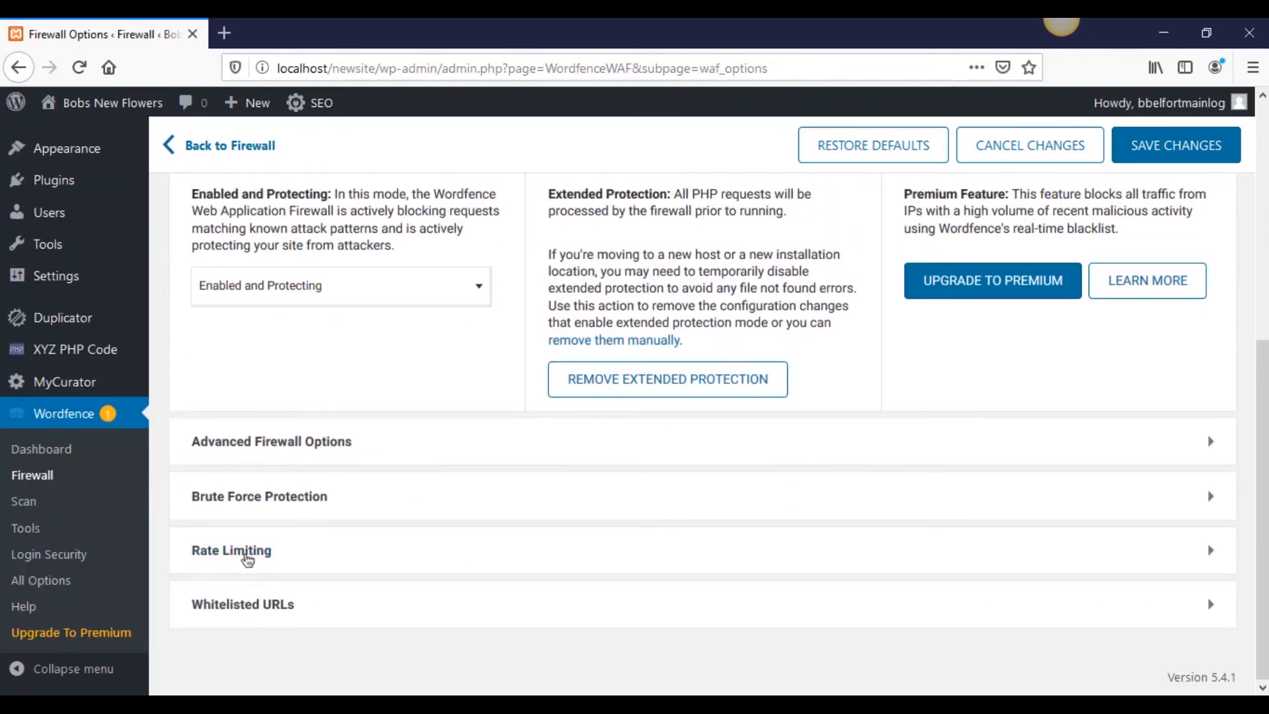
left_click(1183, 146)
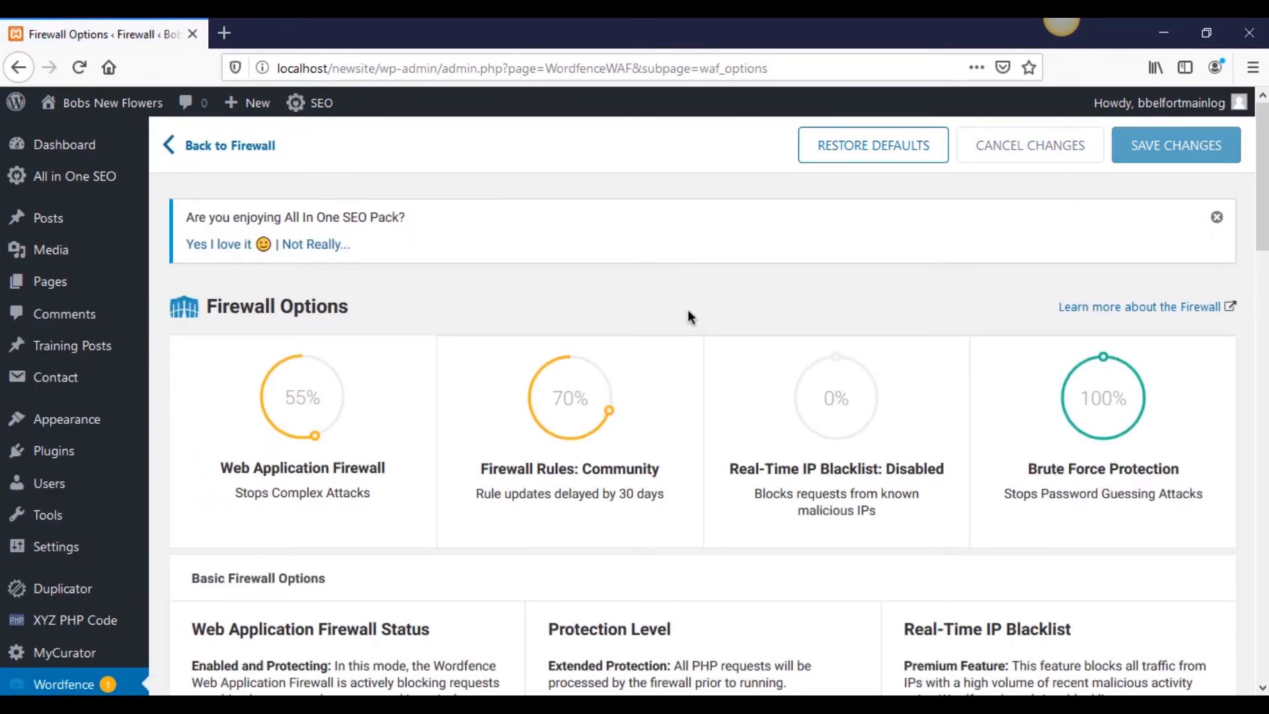
- Dismiss the All In One SEO Pack notice and review the brute force protection settings in the firewall options
left_click(1217, 219)
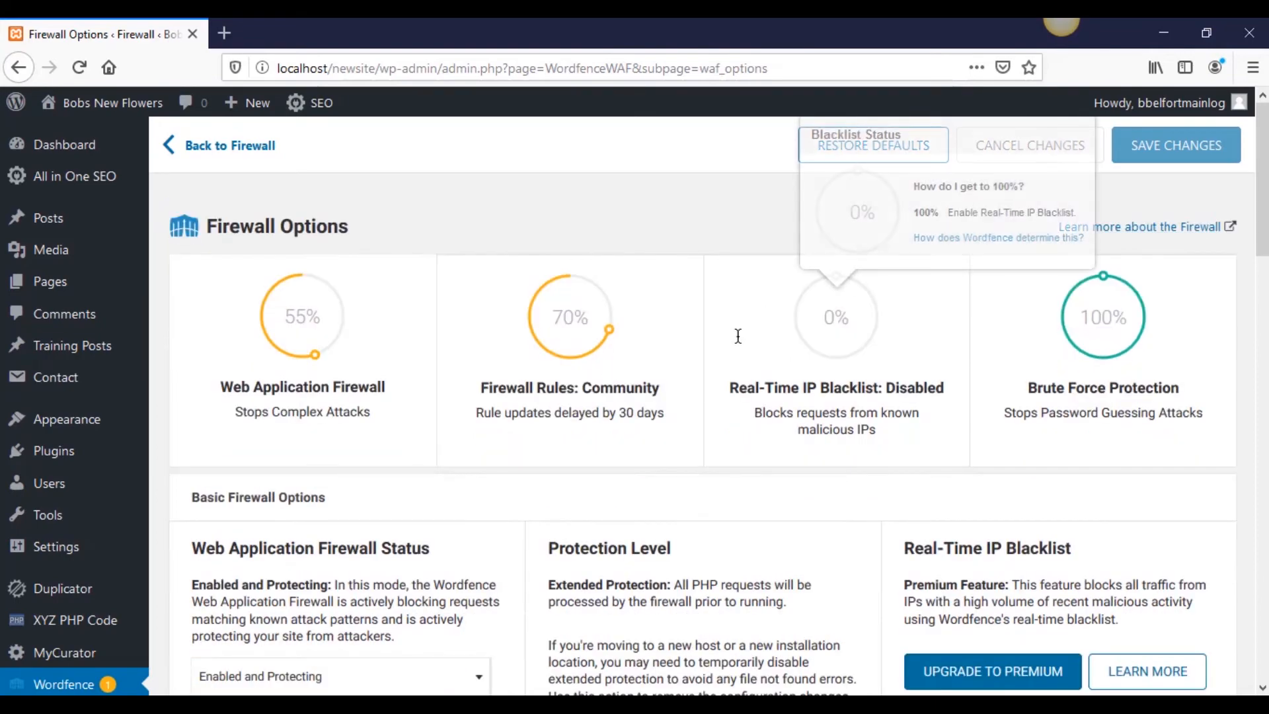
scroll(703, 471, "down", 12)
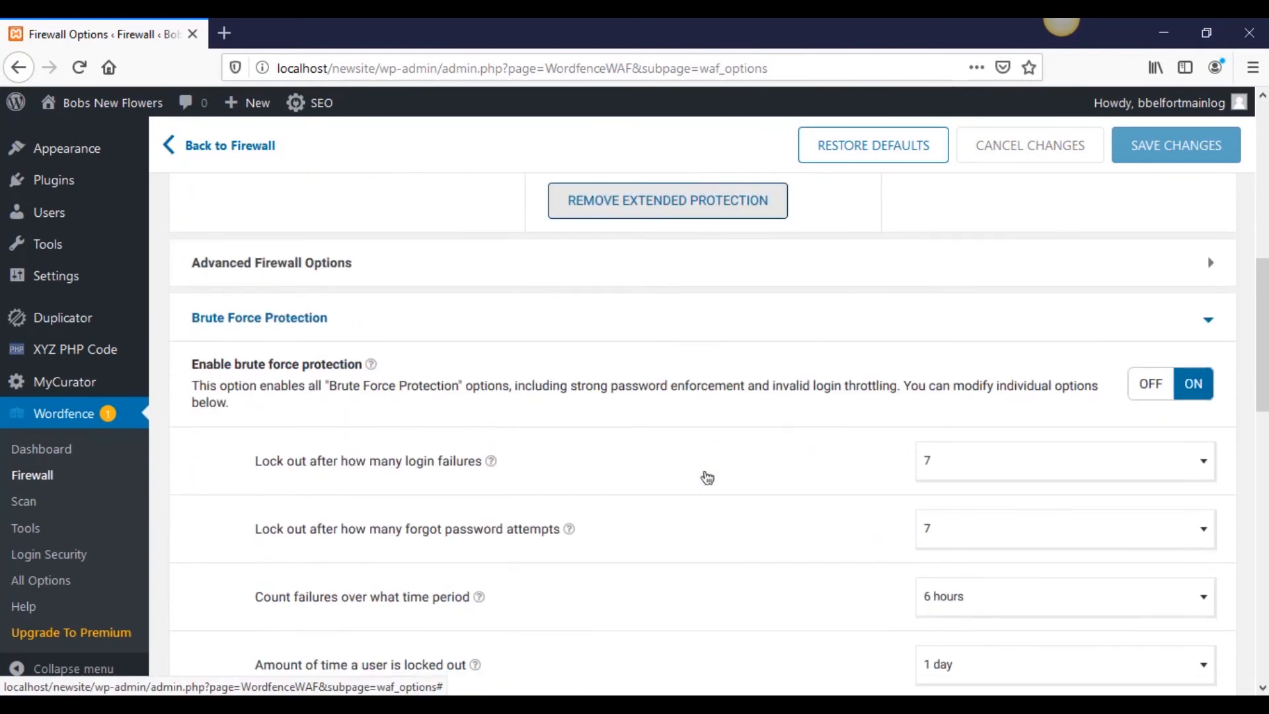
scroll(703, 470, "up", 7)
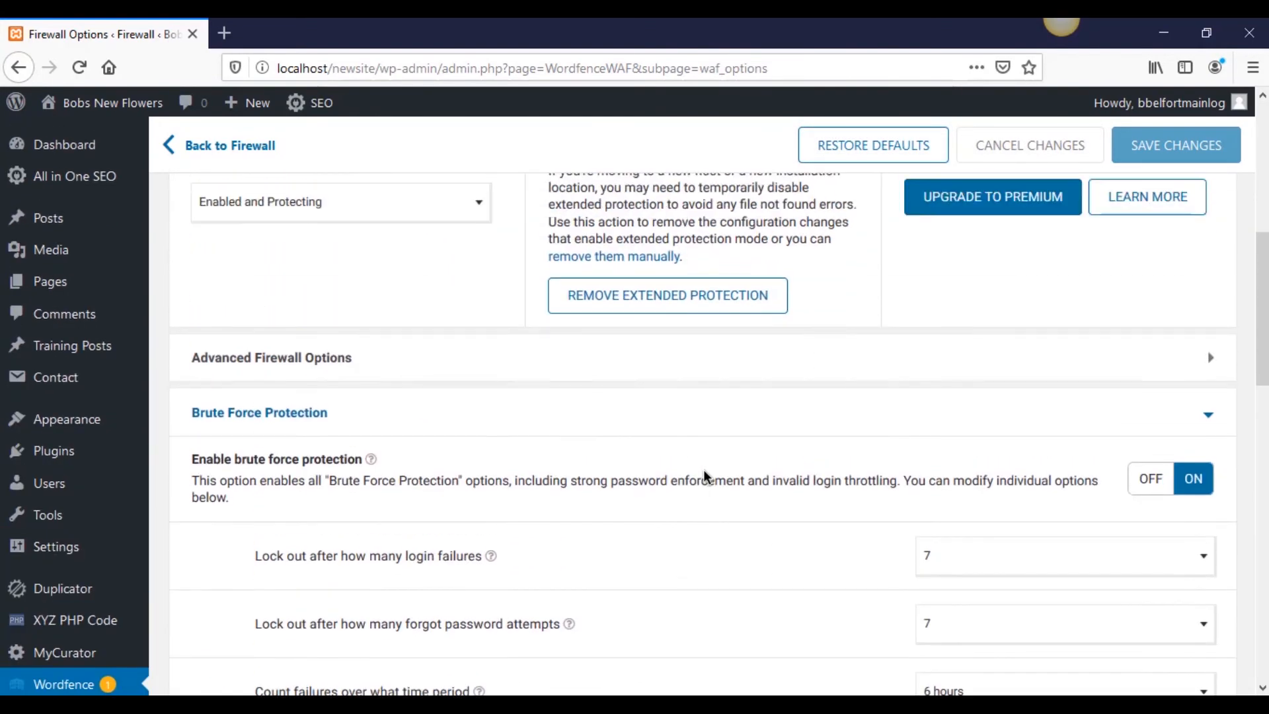
scroll(703, 471, "down", 7)
scroll(704, 471, "down", 10)
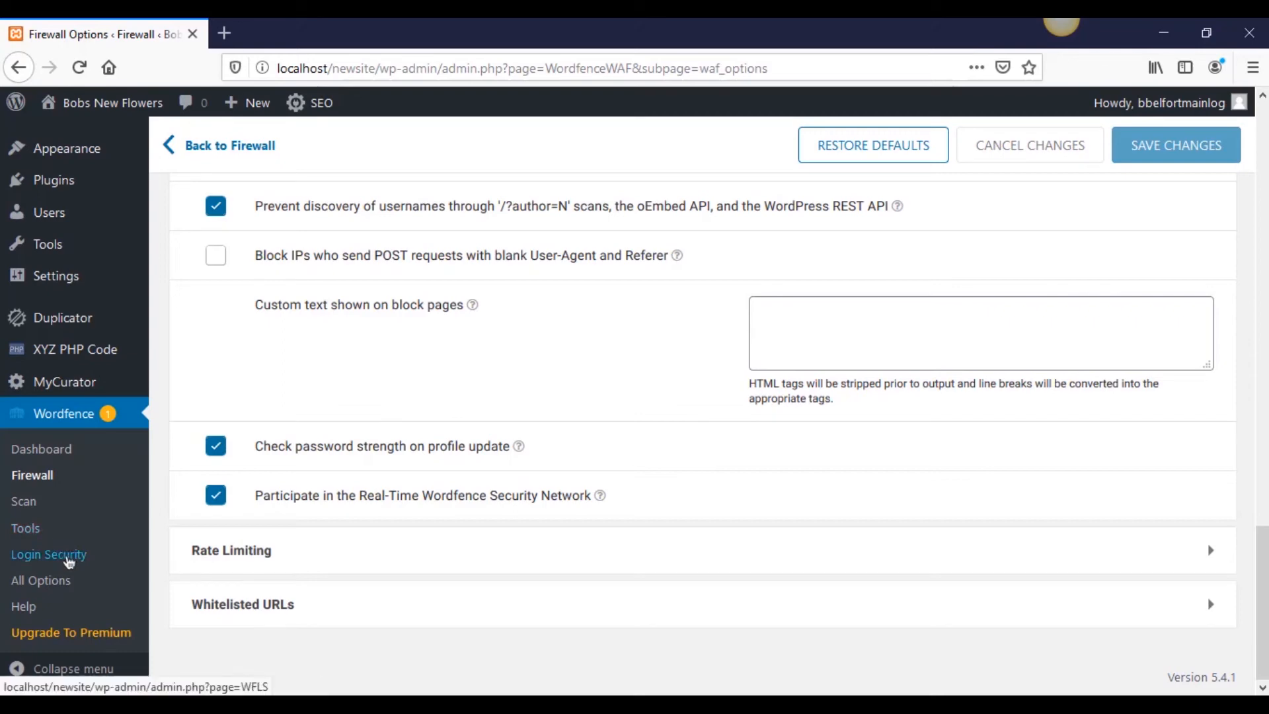
- Examine Wordfence's two-factor authentication setup under Login Security, including the scan code and recovery code sections
left_click(63, 554)
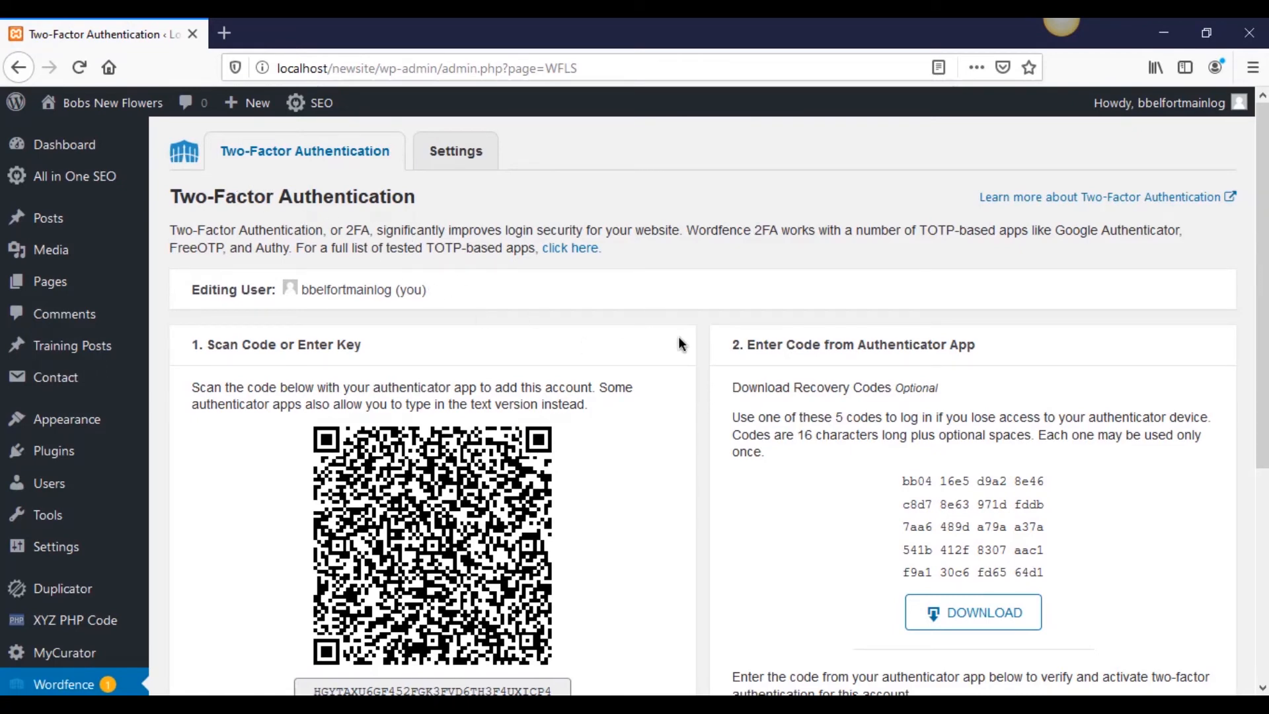
scroll(678, 339, "down", 5)
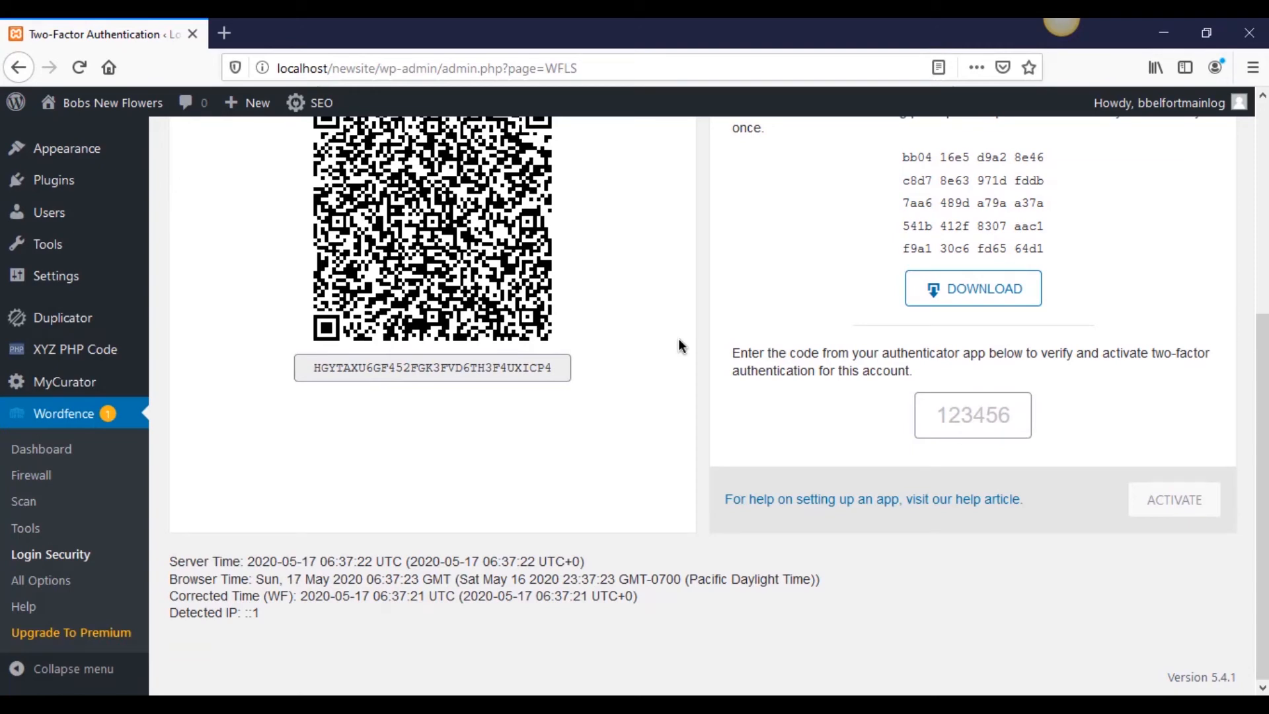
scroll(1002, 313, "up", 5)
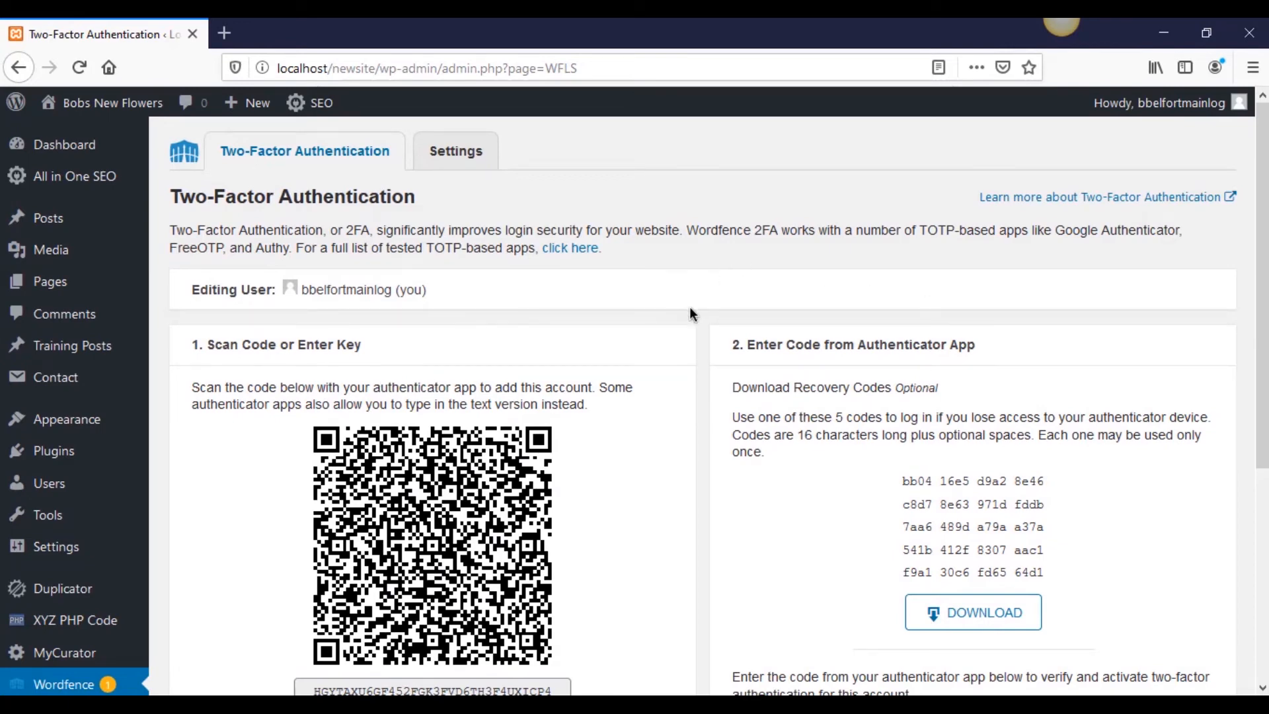
scroll(687, 318, "down", 5)
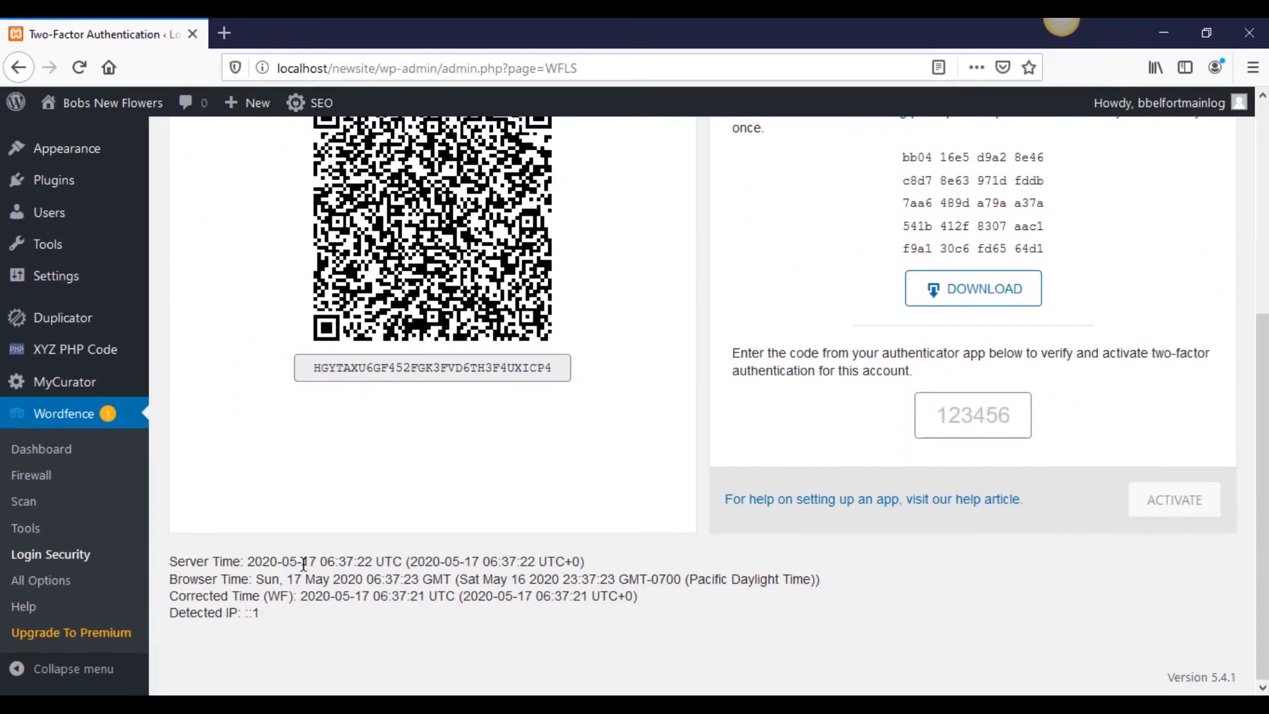
- Review Wordfence's scan status, scan stages and the results of the most recent scan
left_click(26, 502)
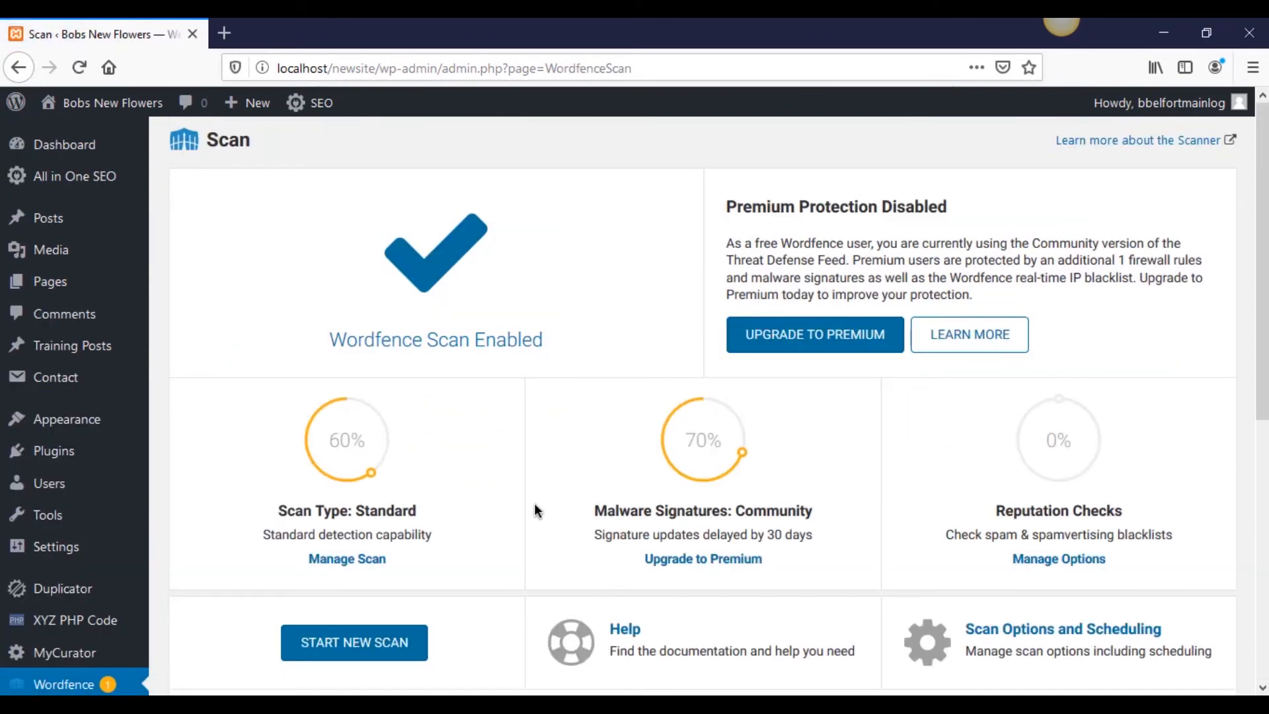
scroll(534, 503, "down", 5)
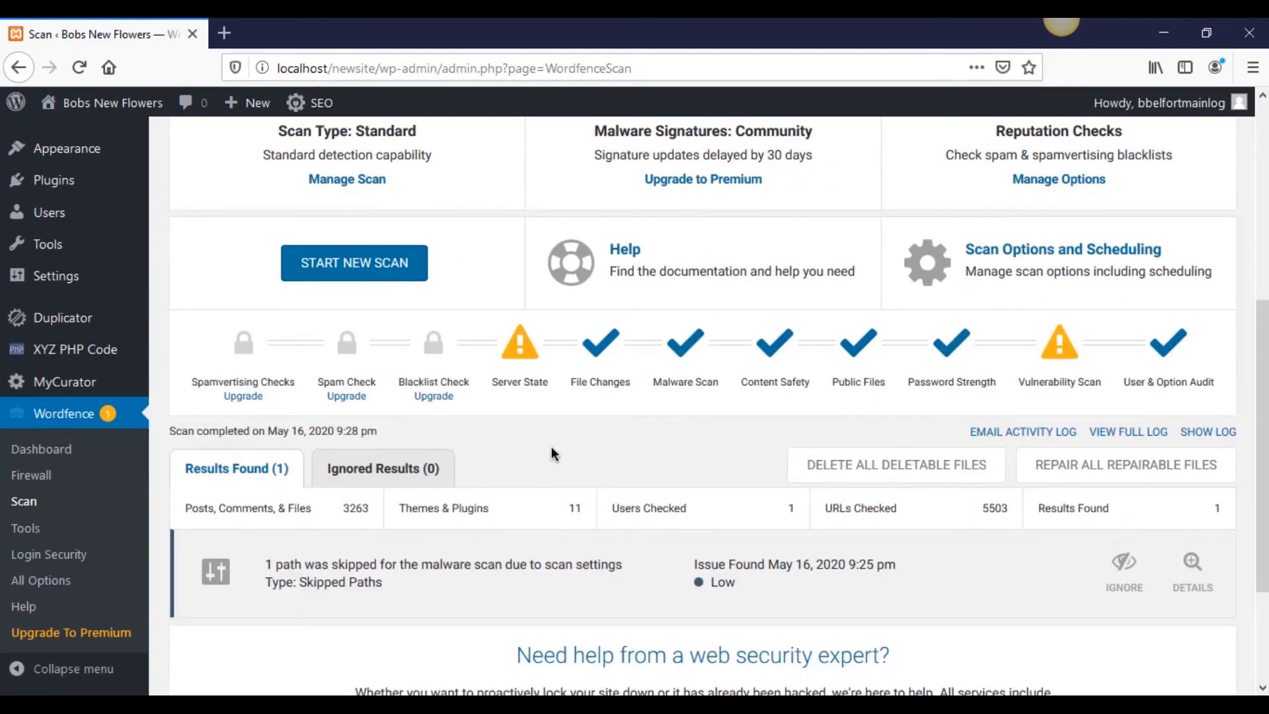
scroll(503, 548, "up", 6)
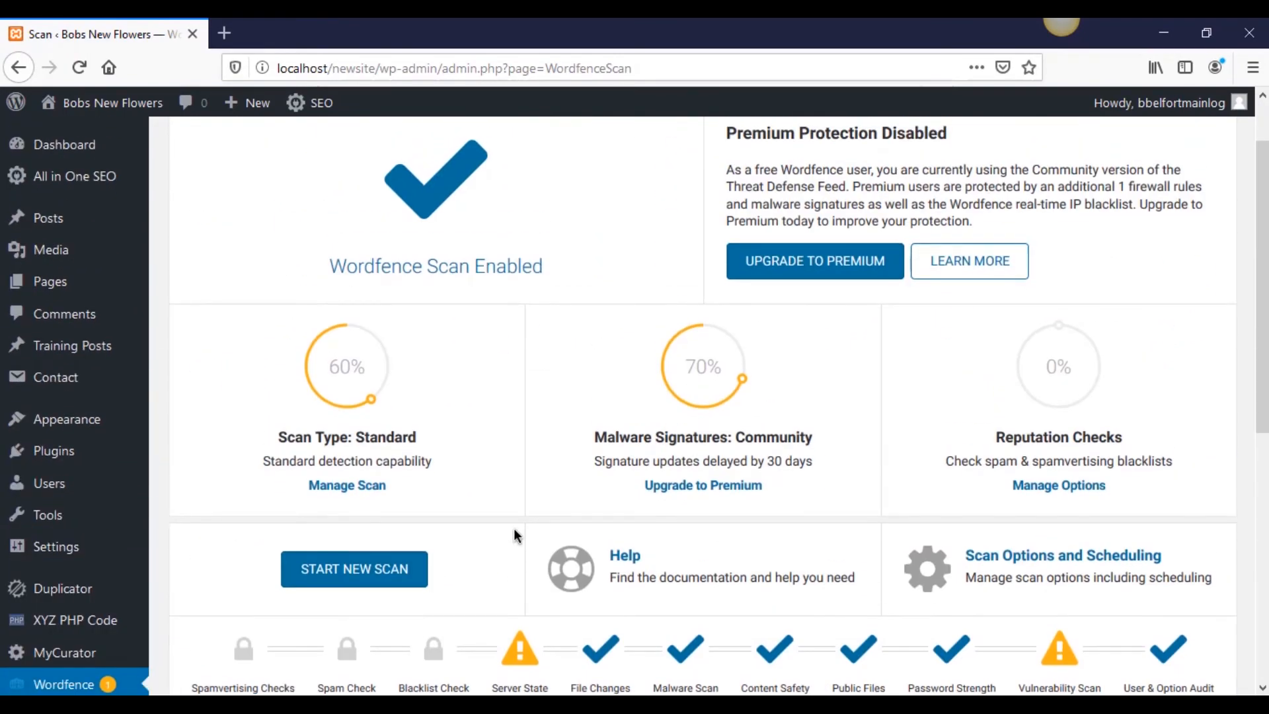
scroll(541, 517, "up", 1)
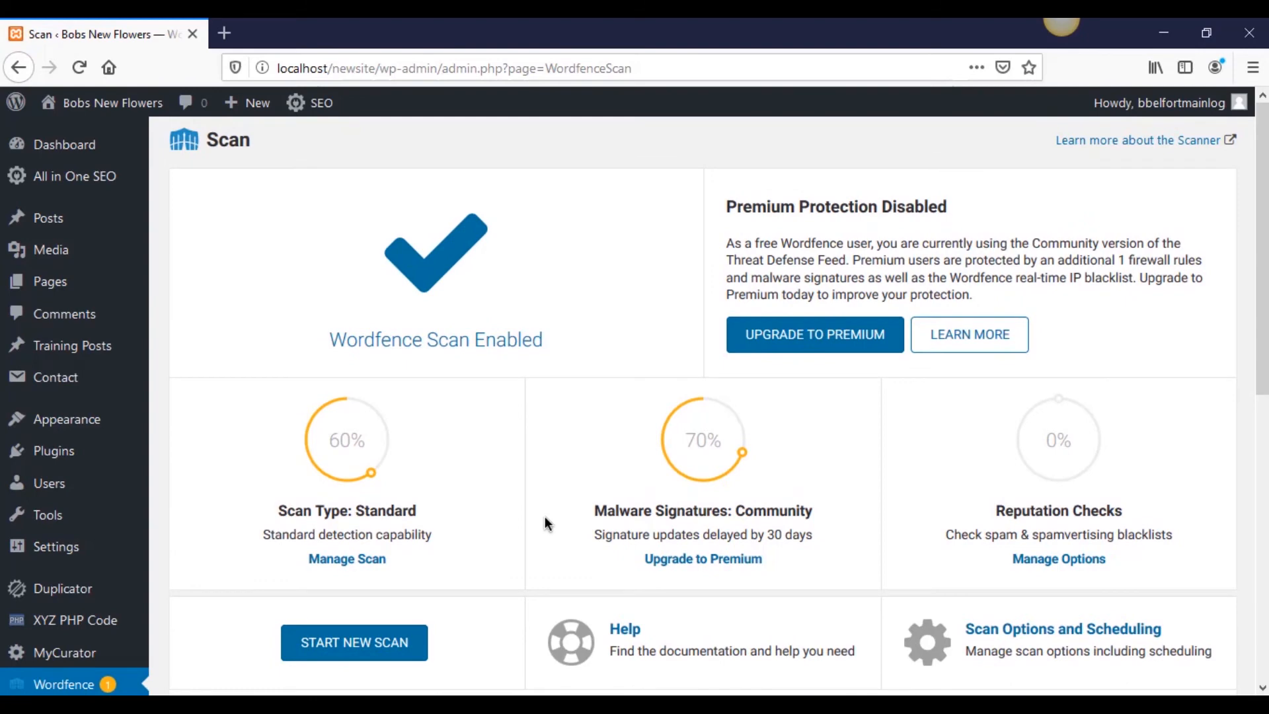
scroll(554, 511, "down", 4)
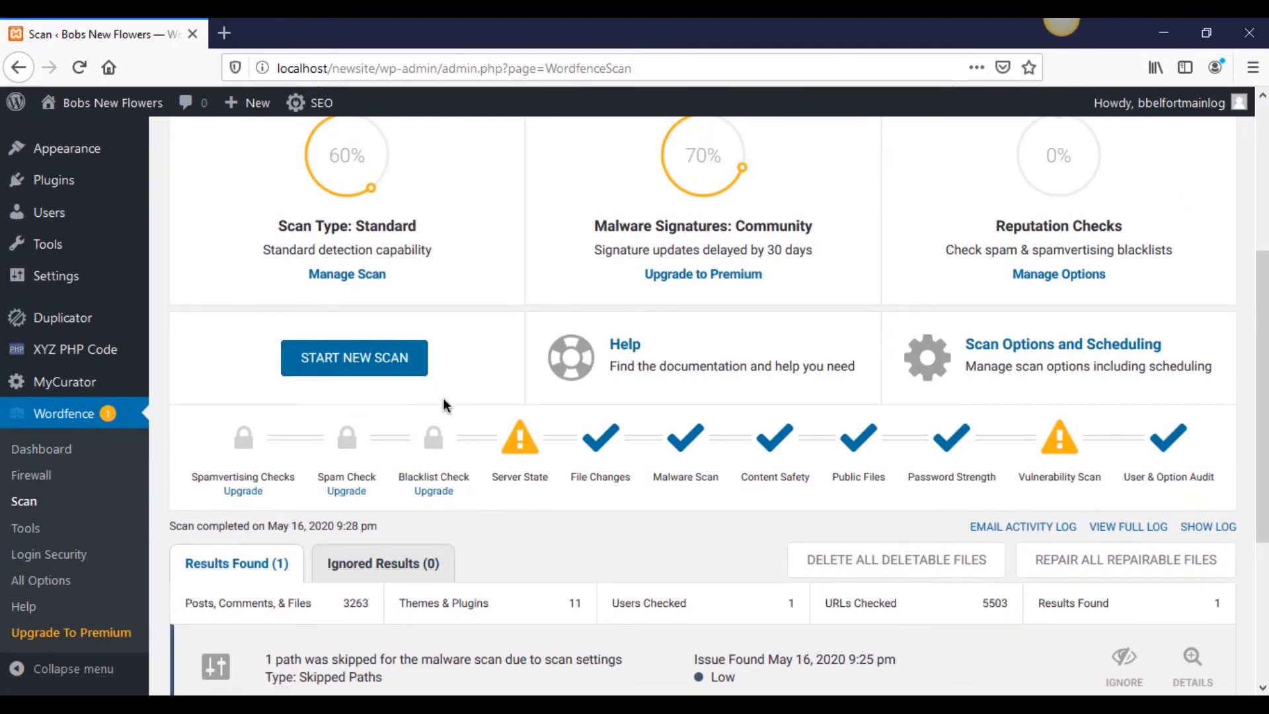
left_click(377, 374)
- Examine the Live Traffic log for login and firewall activity on the site
left_click(24, 537)
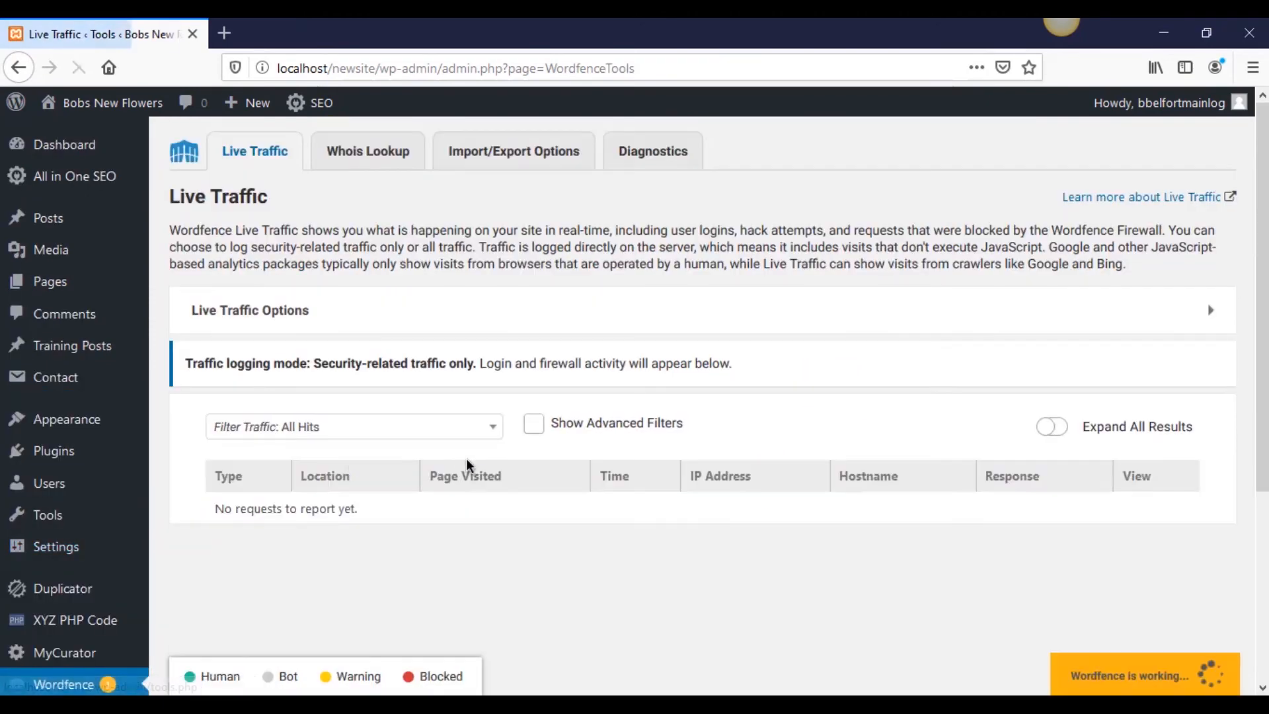
scroll(485, 366, "down", 4)
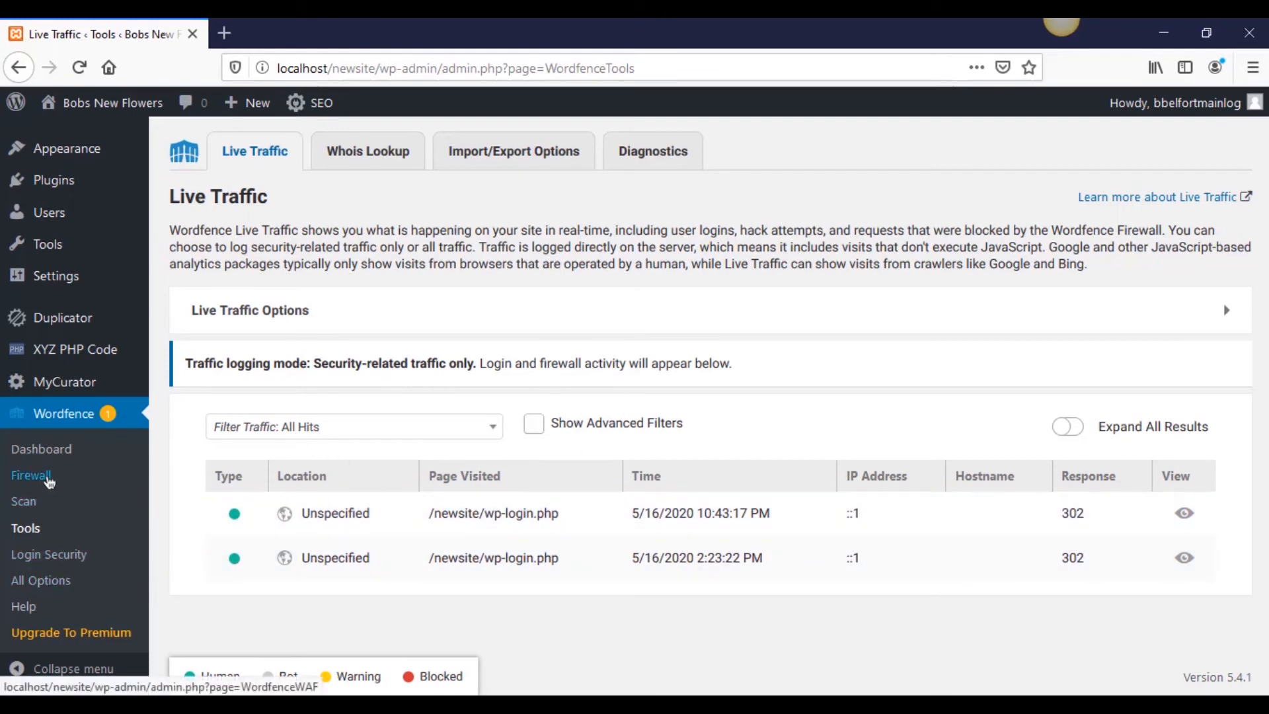
- Look over the firewall overview, the available blocking rule types and the list of current blocks for the site
left_click(48, 479)
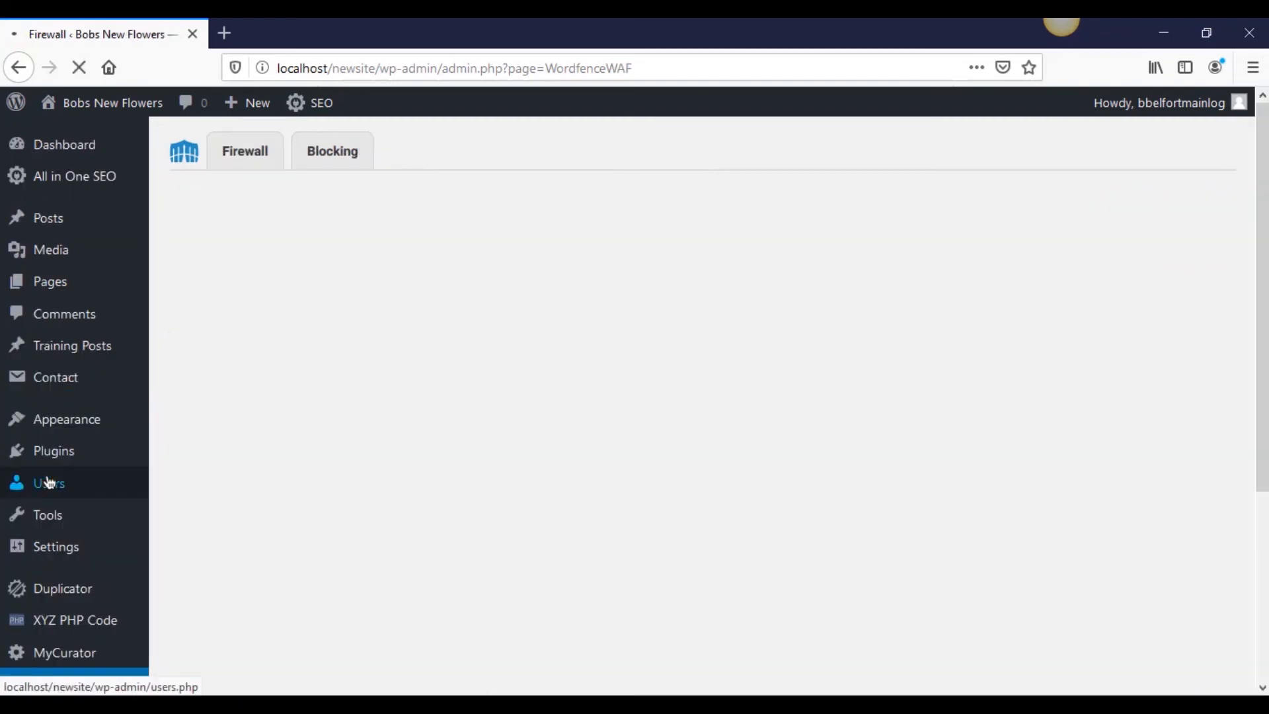
scroll(700, 519, "down", 10)
scroll(700, 515, "up", 10)
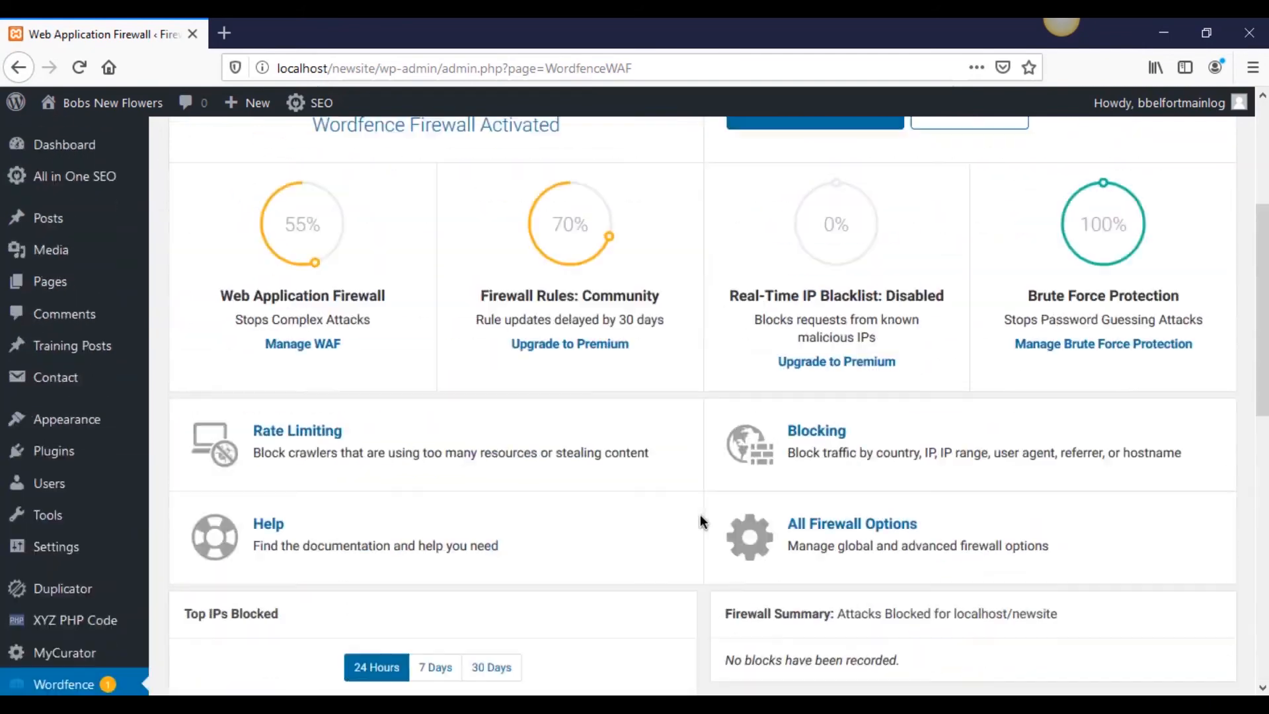
left_click(320, 151)
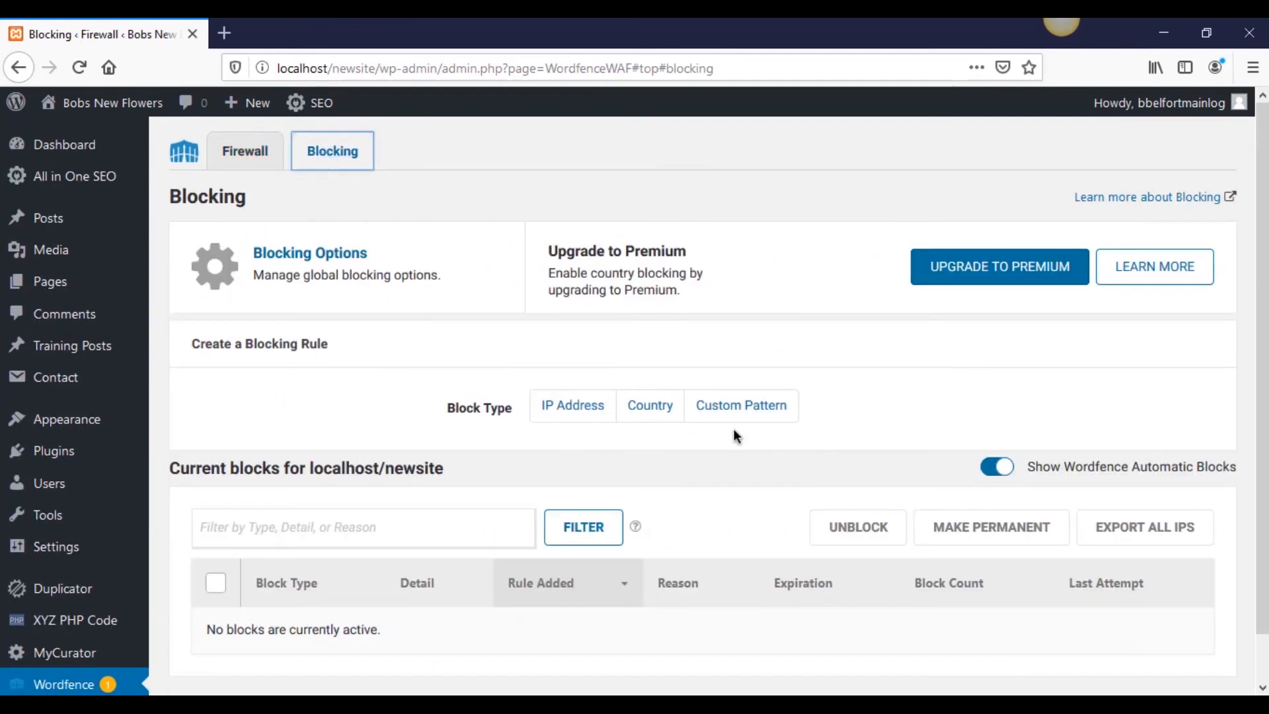
scroll(927, 348, "down", 3)
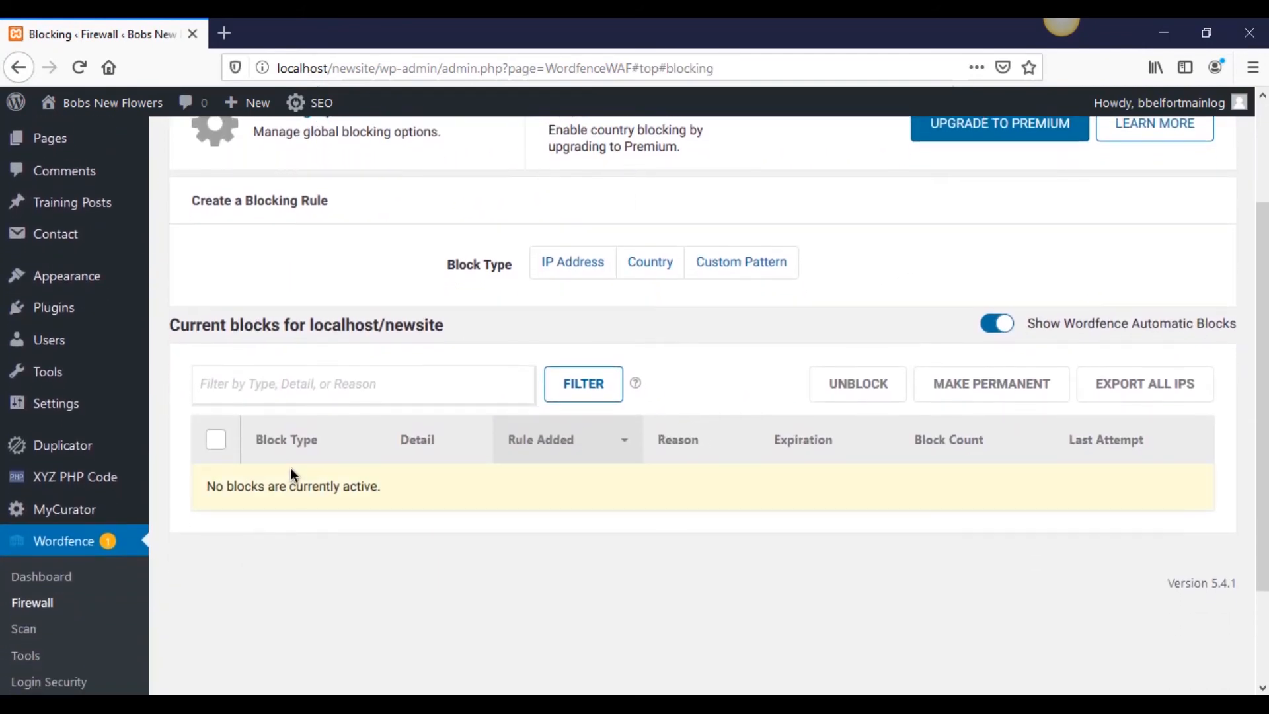
scroll(533, 479, "up", 2)
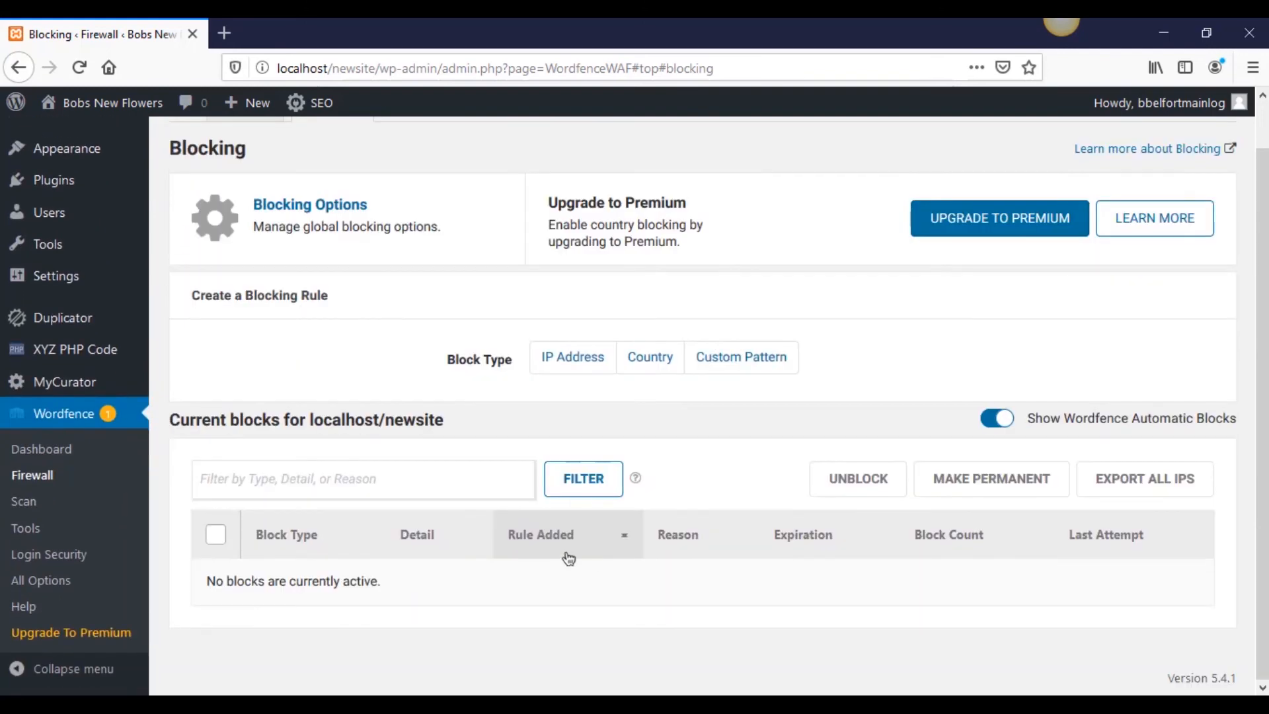
scroll(529, 551, "up", 1)
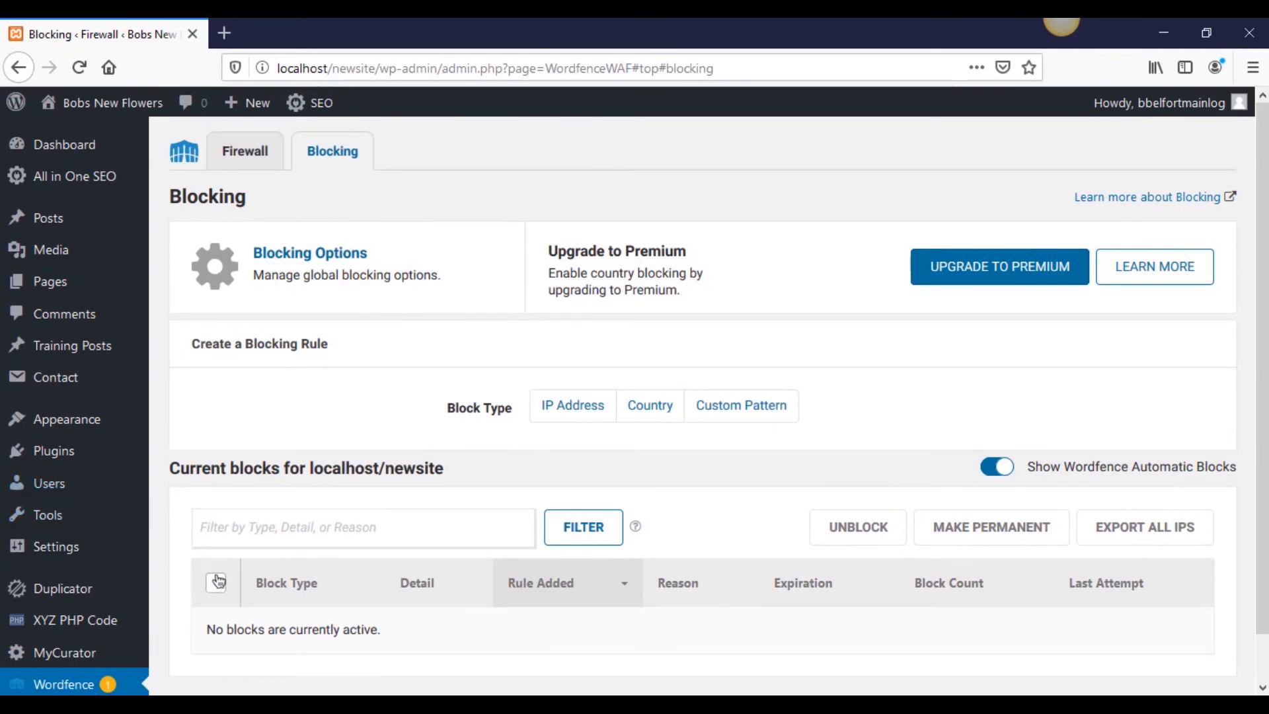
- Open the Wordfence dashboard to view the overall protection status
scroll(153, 592, "down", 3)
left_click(79, 577)
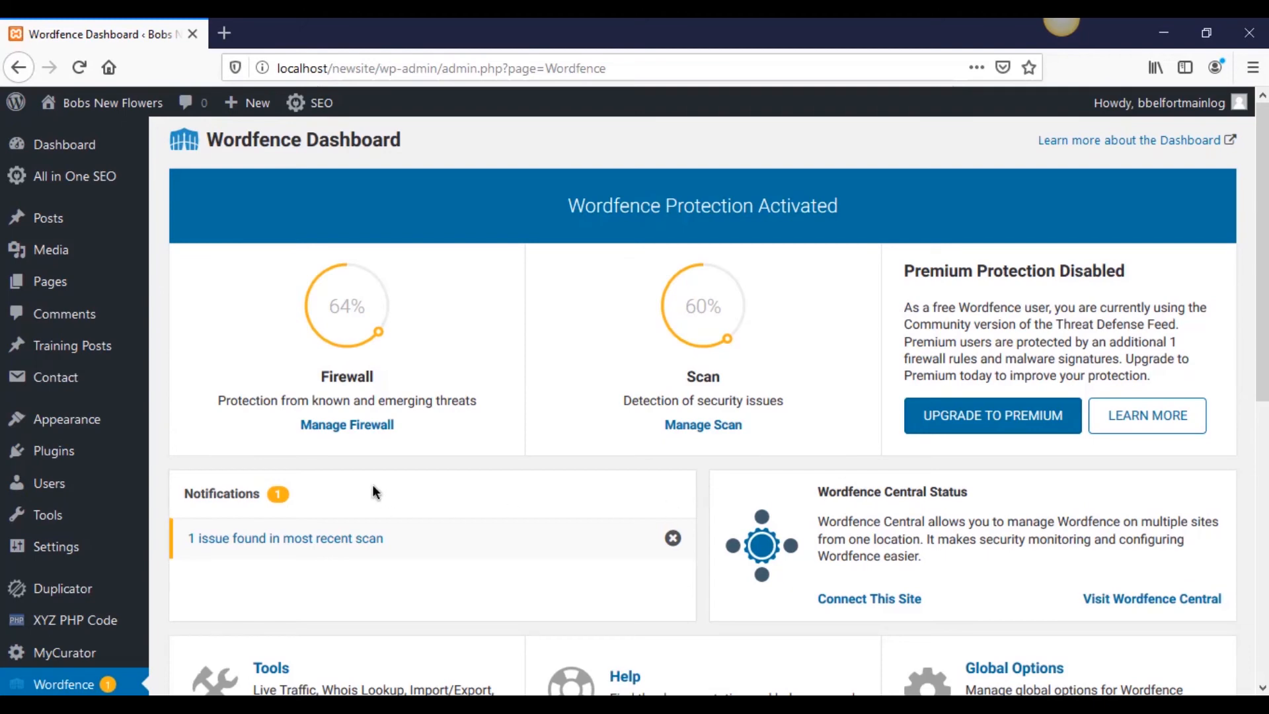
- Look over the dashboard's notifications, Wordfence Central status, firewall summary and network attack chart
mouse_move(696, 319)
scroll(496, 323, "down", 4)
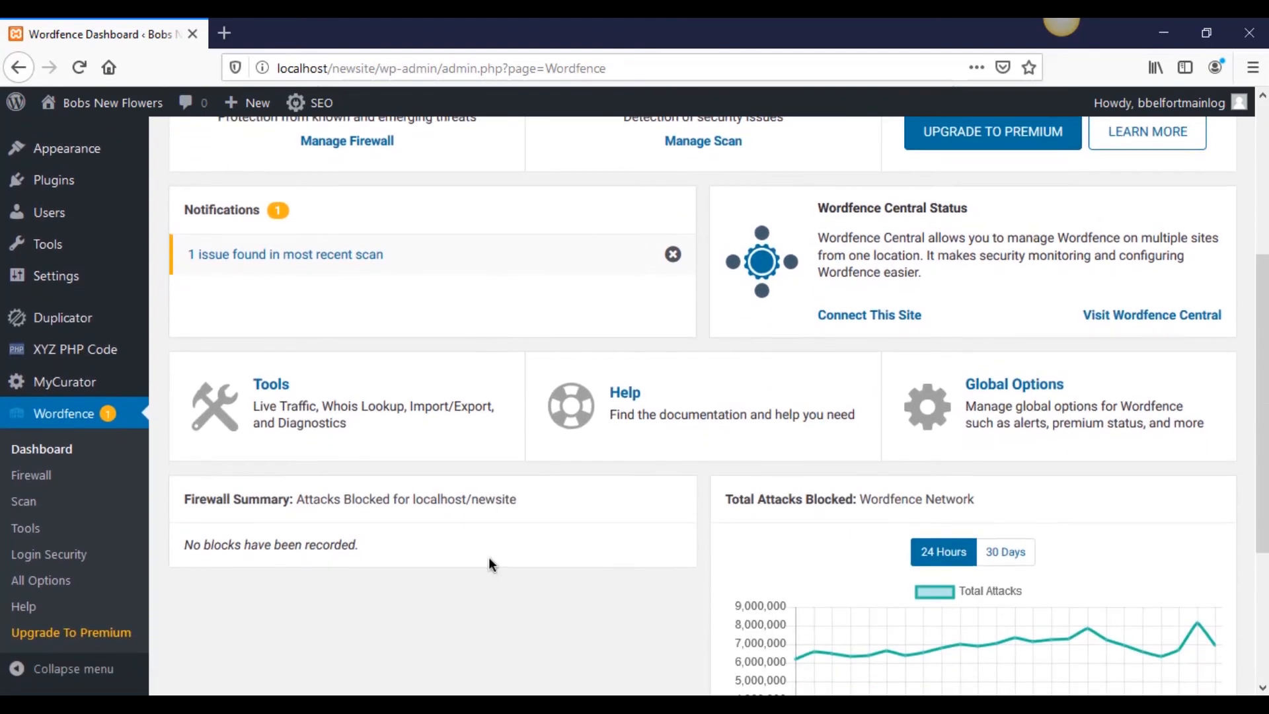
scroll(489, 556, "up", 2)
scroll(198, 618, "down", 2)
- Open the page with all Wordfence options, review the web application firewall status choices in Basic Firewall Options and select Enabled and Protecting
left_click(58, 582)
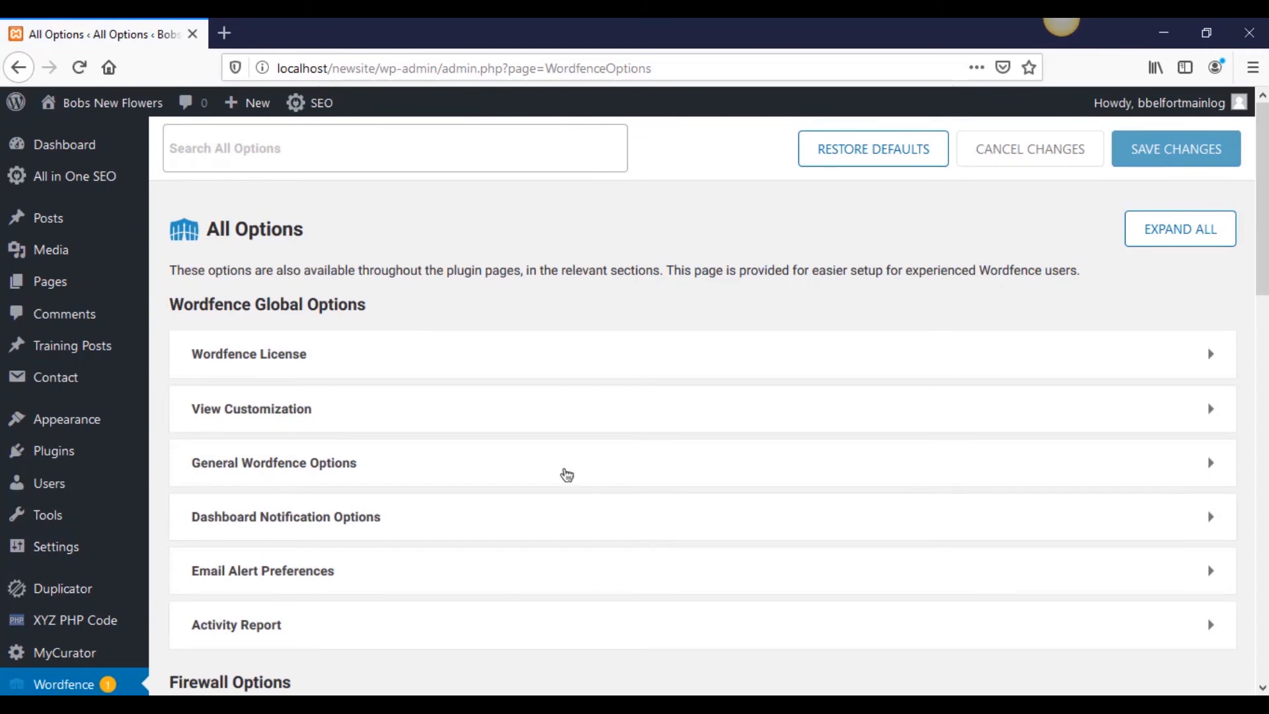
scroll(548, 466, "down", 3)
scroll(542, 465, "down", 2)
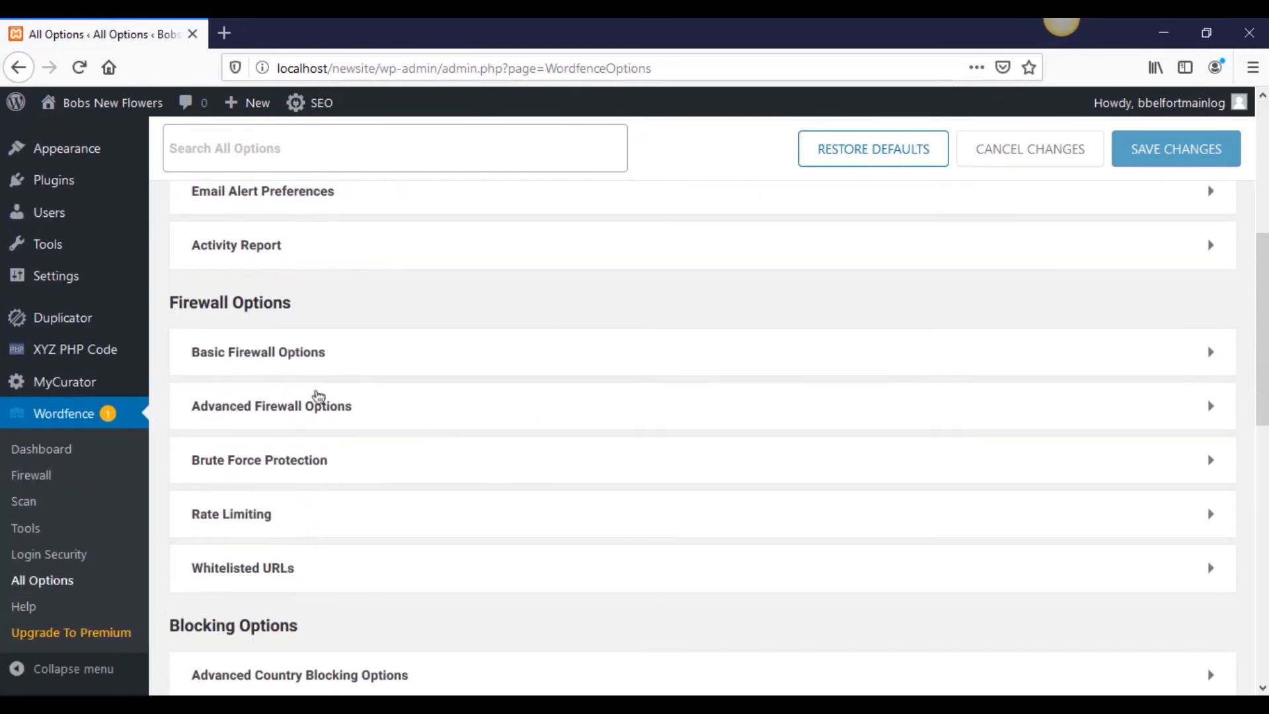
left_click(295, 351)
scroll(403, 453, "down", 4)
scroll(403, 453, "down", 1)
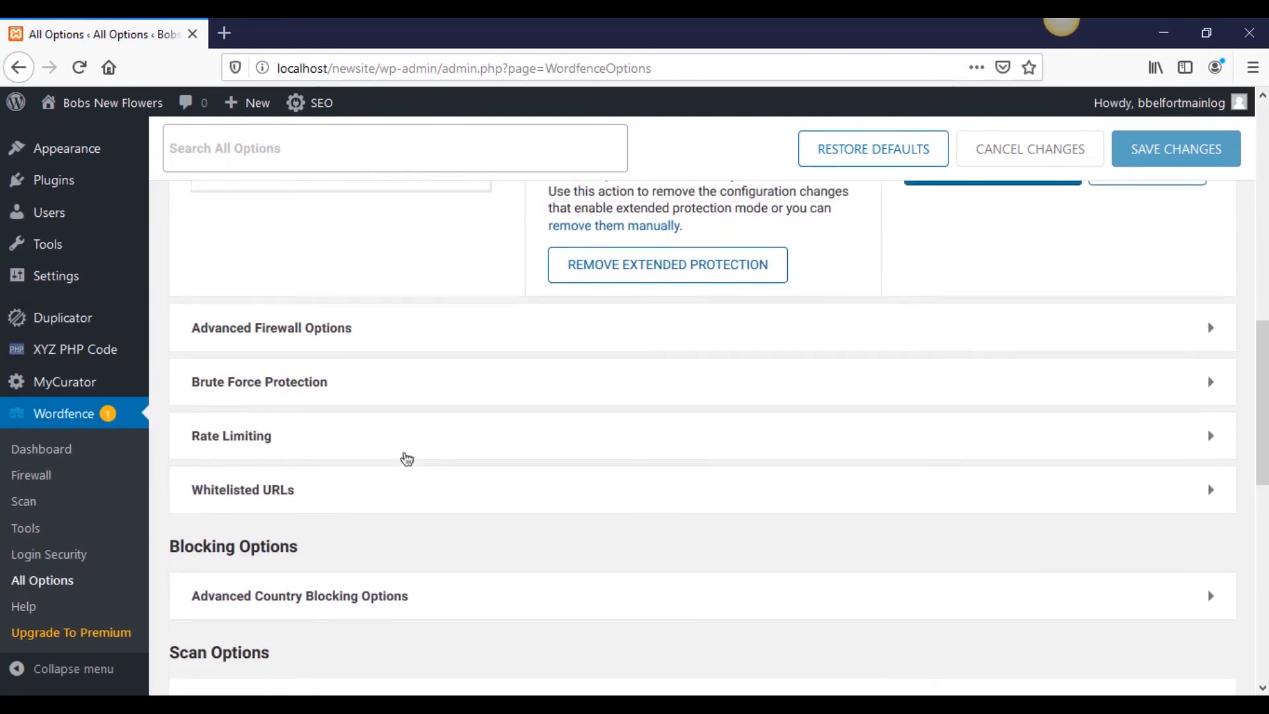
scroll(405, 459, "up", 4)
left_click(451, 433)
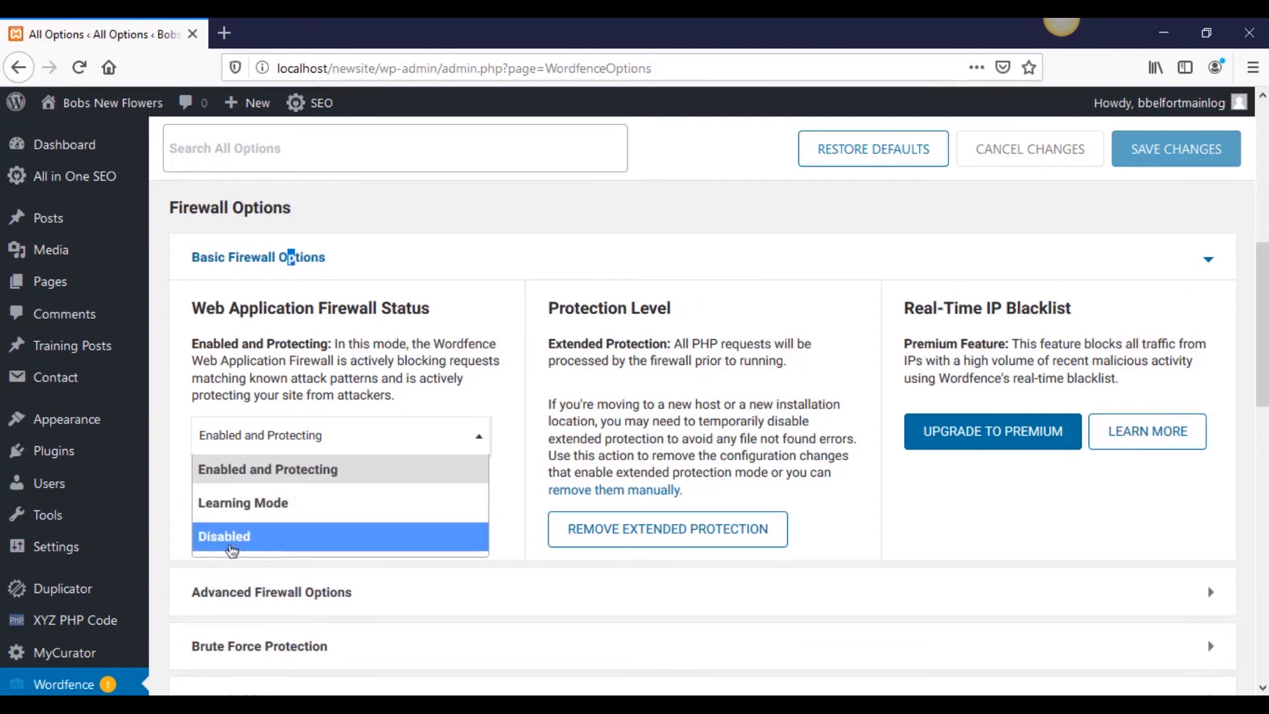
left_click(299, 470)
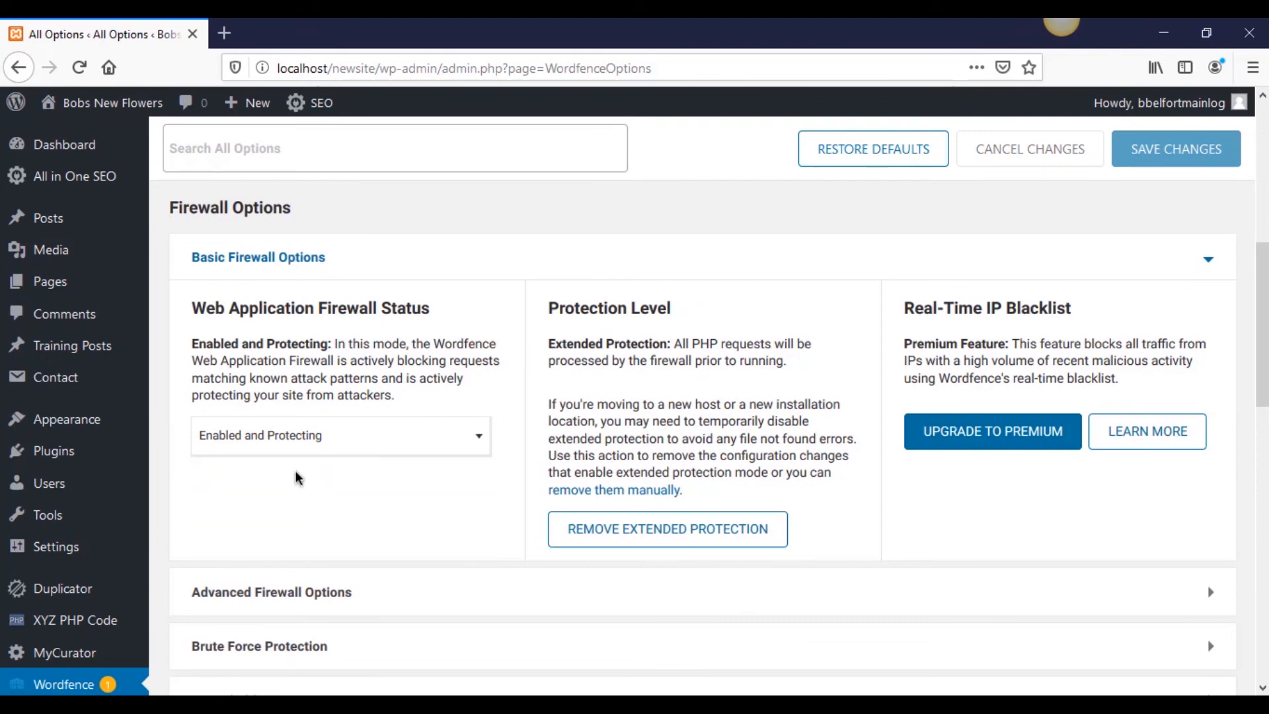
- Review the Scan Scheduling settings within the scan options and collapse that section
scroll(326, 490, "down", 3)
scroll(357, 450, "down", 3)
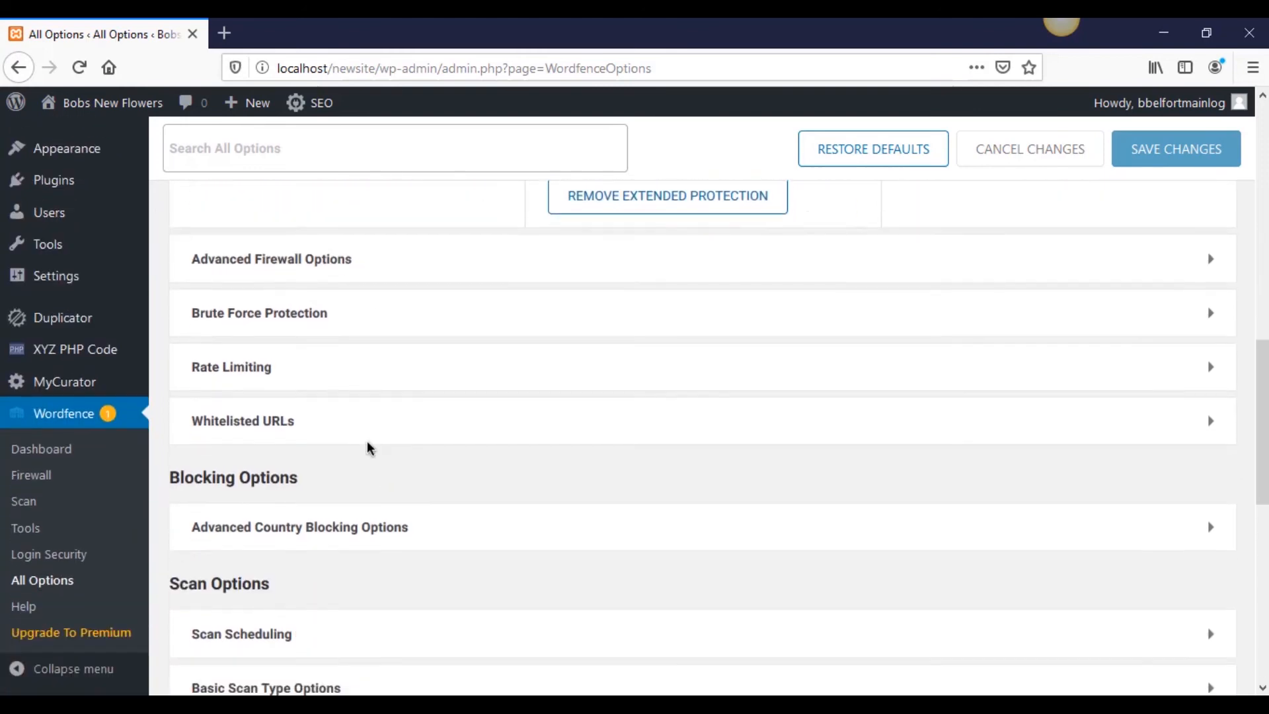
scroll(340, 394, "down", 2)
scroll(340, 395, "down", 1)
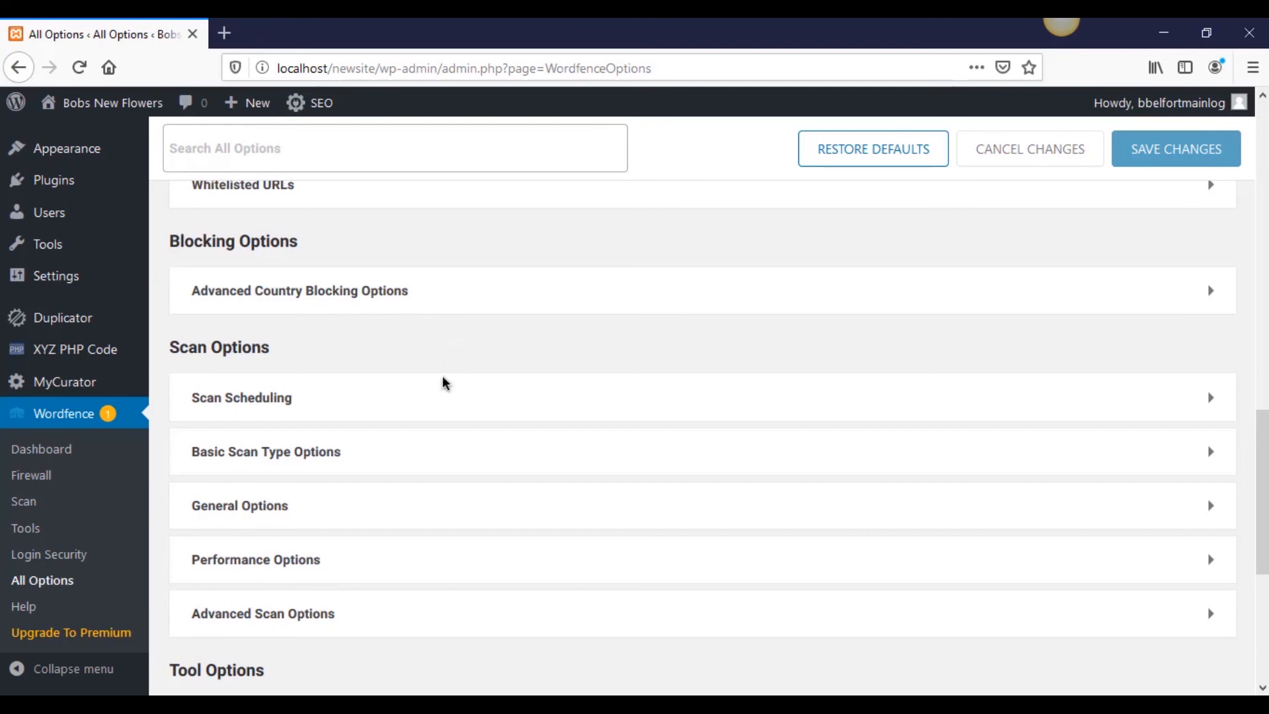
scroll(439, 405, "down", 2)
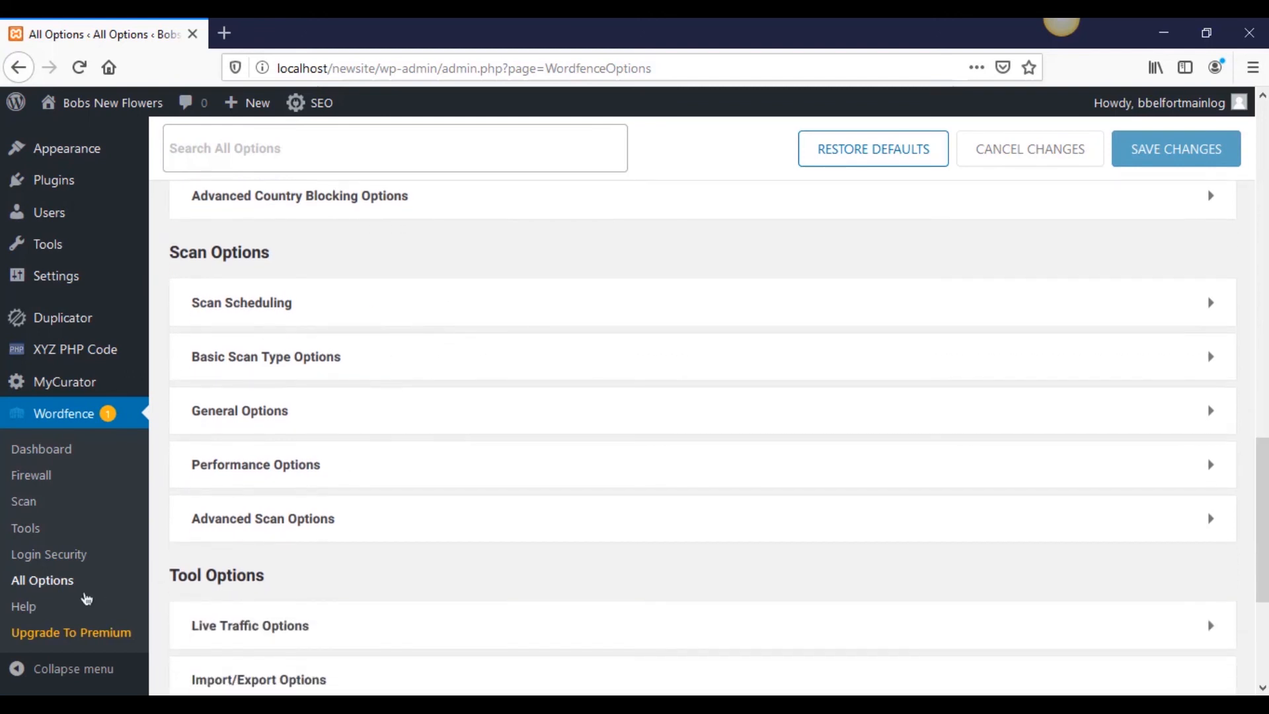
left_click(349, 307)
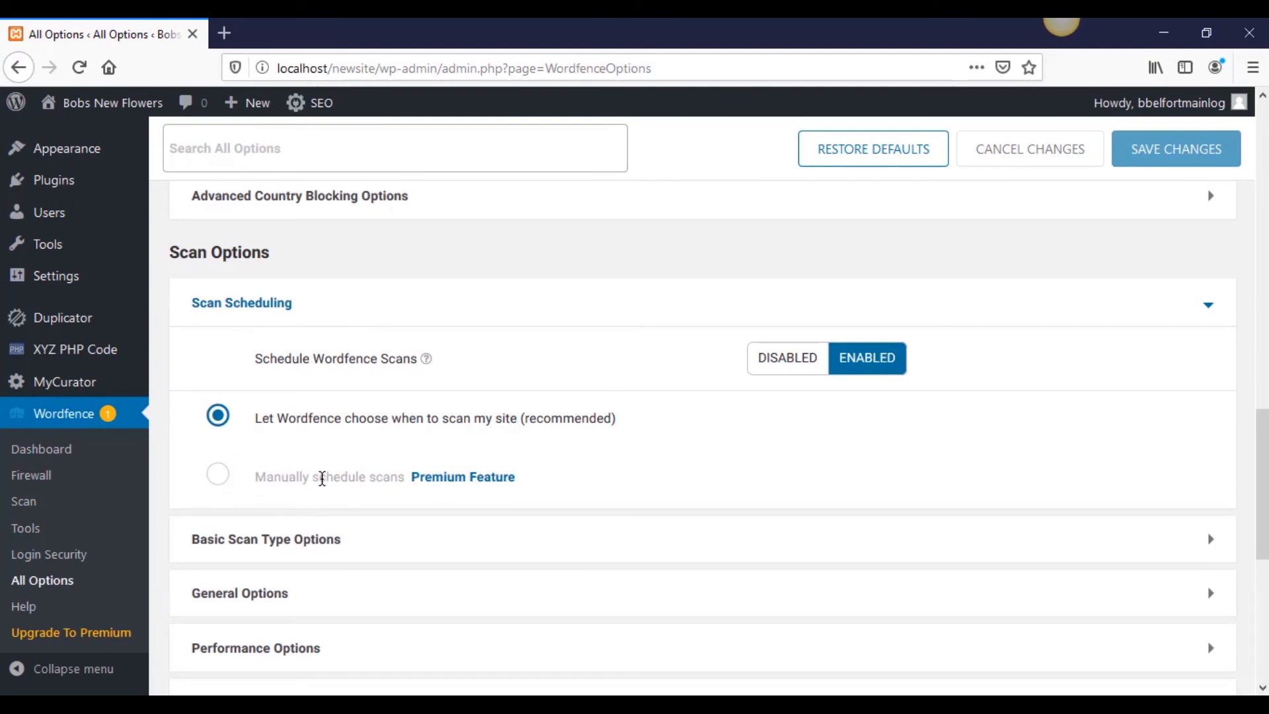
left_click(413, 308)
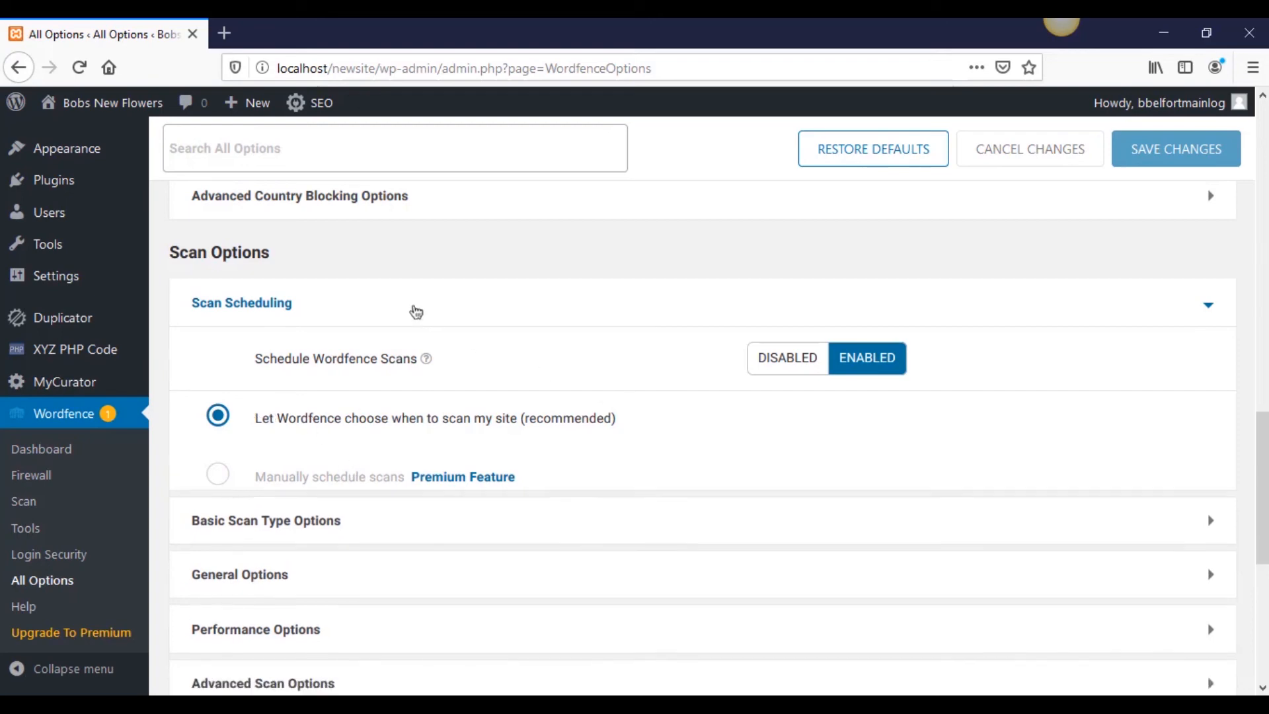
- Look through the remaining scan options and the tool options, and return to the Wordfence Global Options
scroll(326, 529, "down", 3)
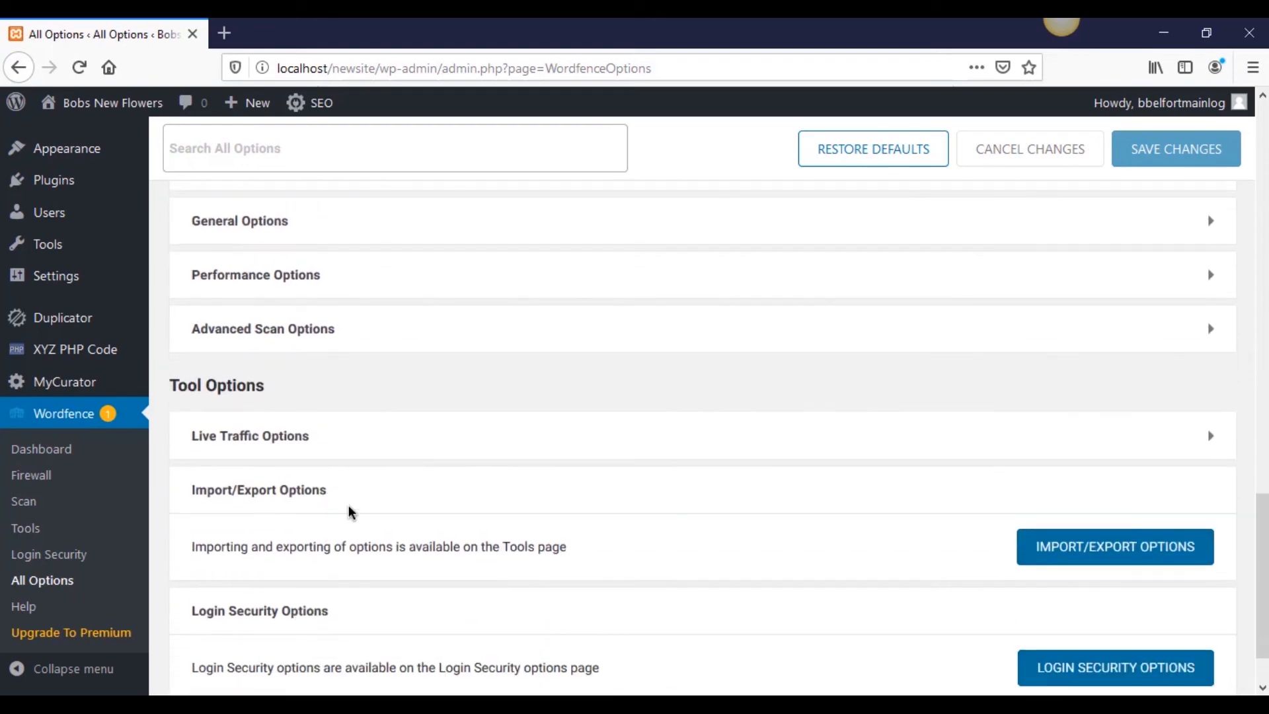
scroll(352, 510, "up", 1)
scroll(379, 513, "down", 3)
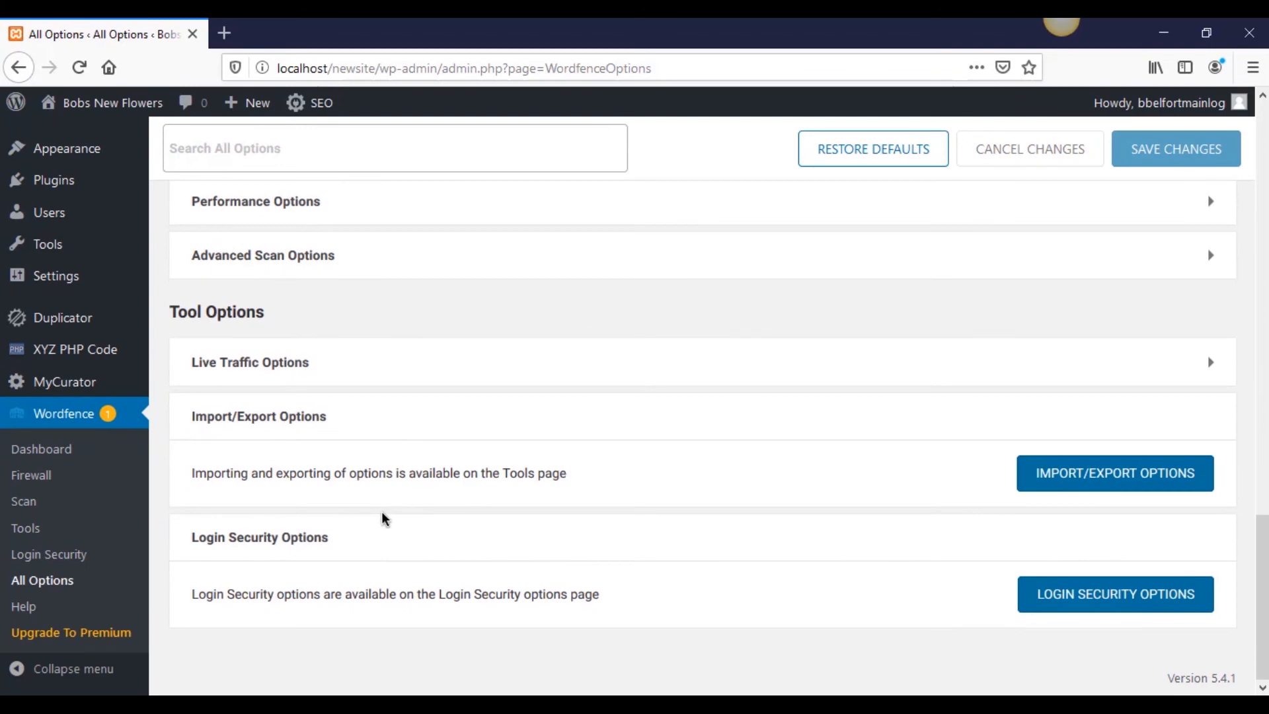
scroll(410, 496, "up", 20)
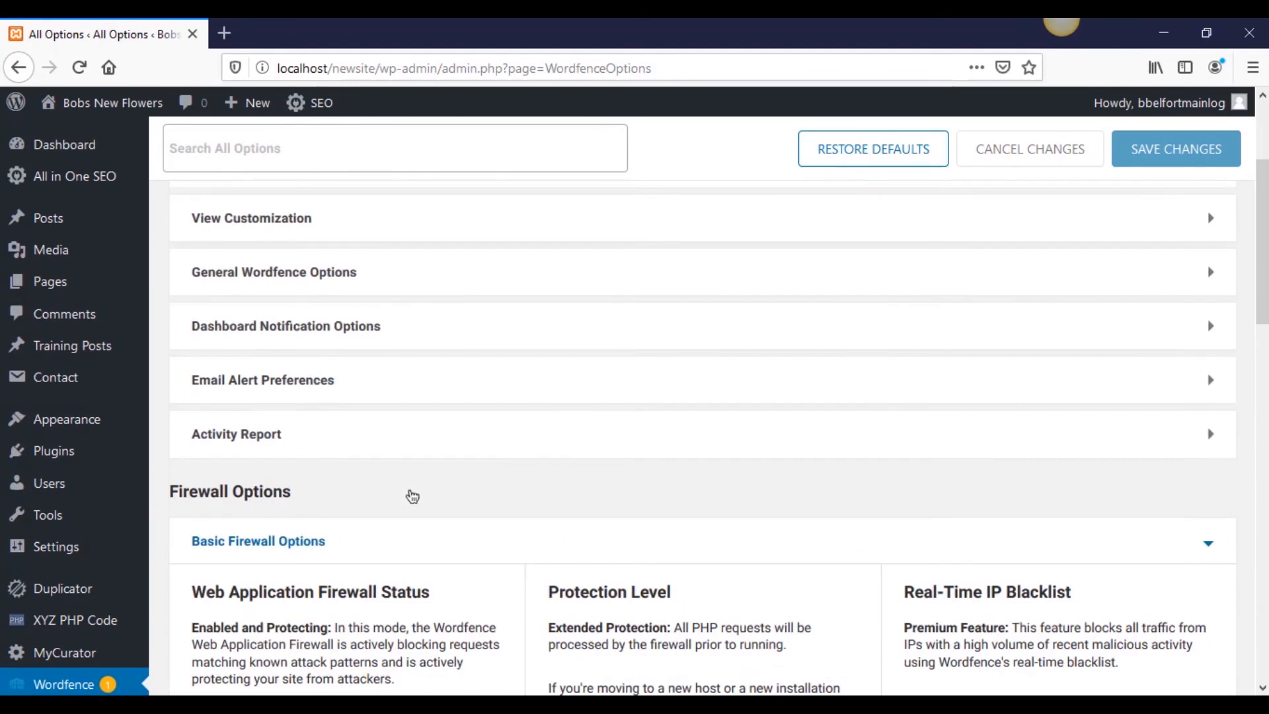
scroll(411, 490, "up", 1)
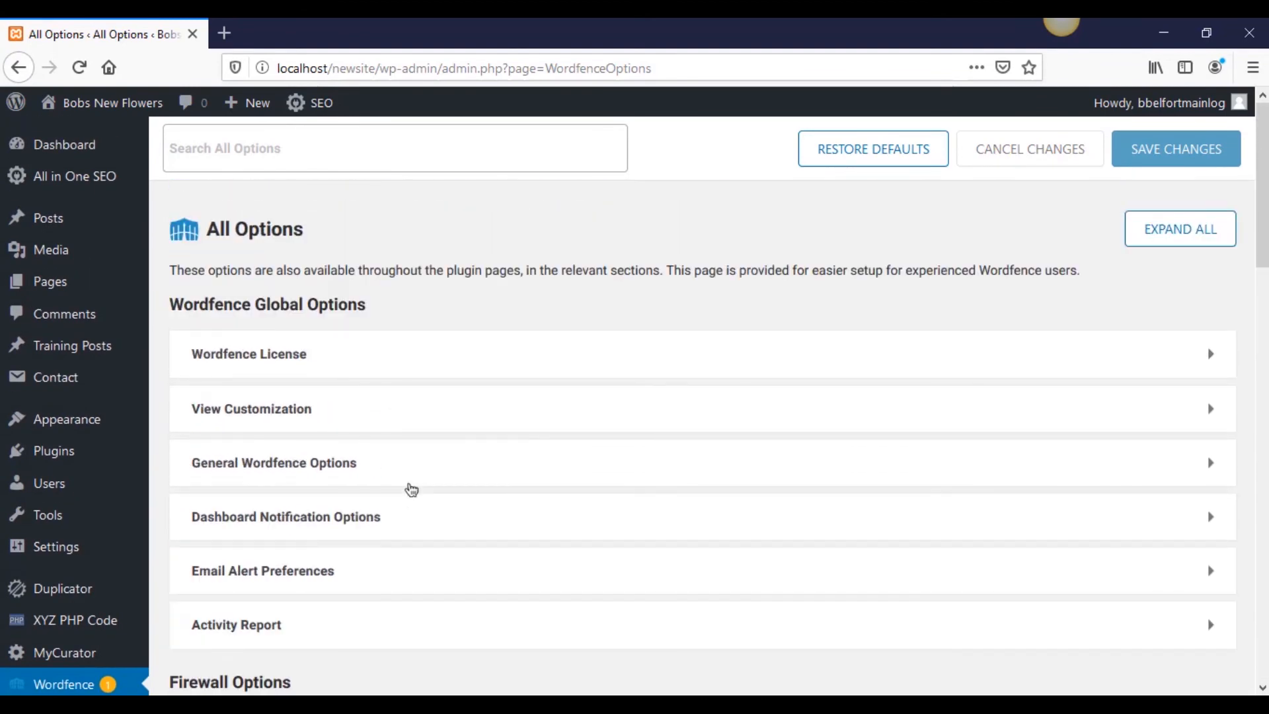